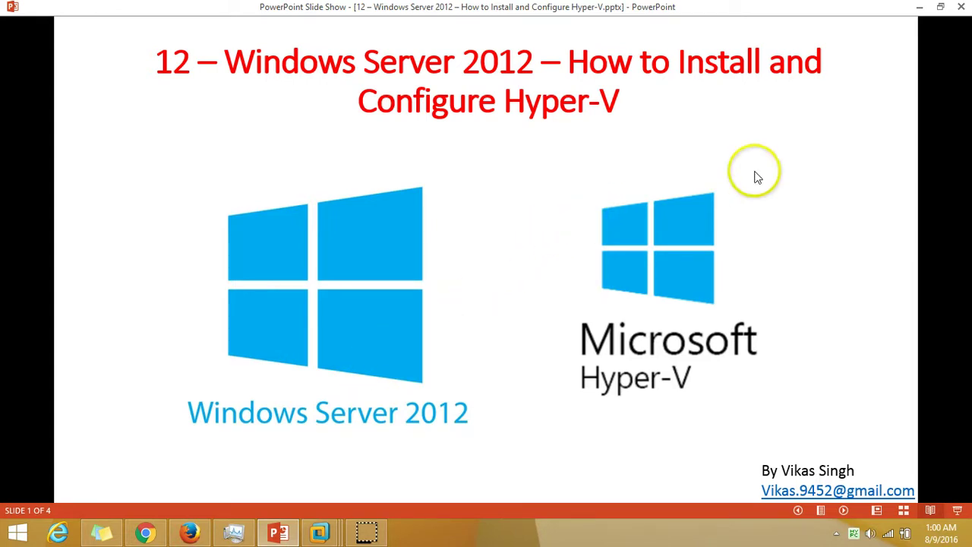
Step: Show the demo environment slide, switch to the Win2K12R2-DC01 machine in VMware Workstation and review the roles on its Server Manager dashboard
{"action": "left_click", "coordinate": [844, 511]}
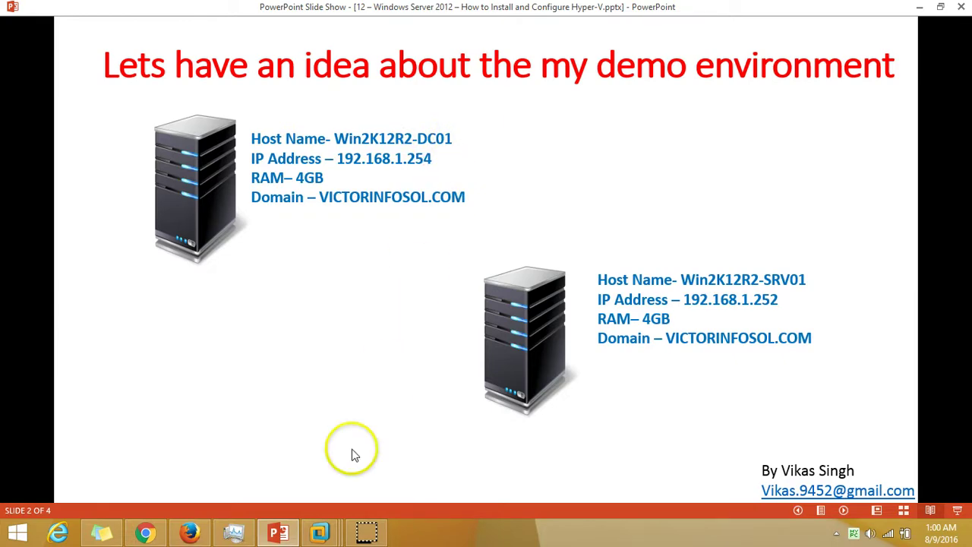
{"action": "mouse_move", "coordinate": [320, 528]}
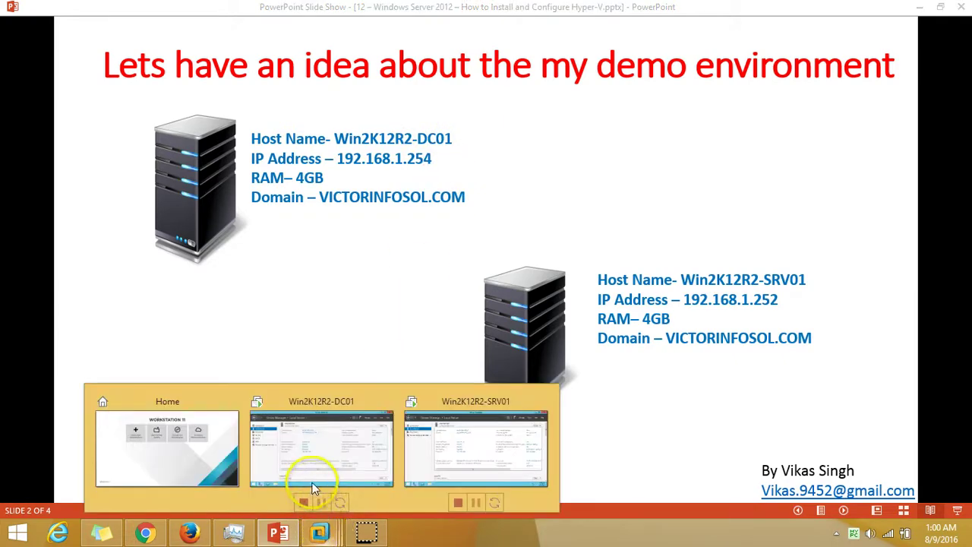
{"action": "left_click", "coordinate": [311, 424]}
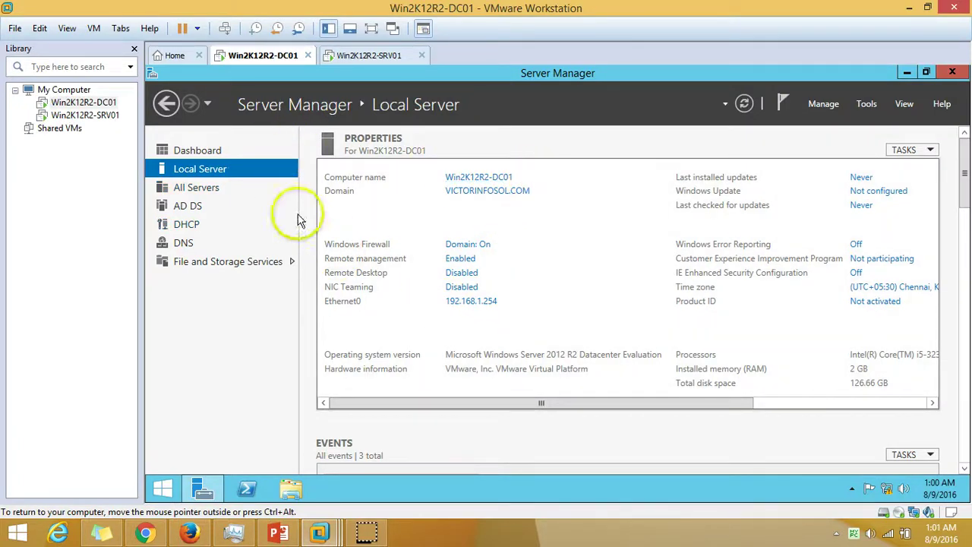
{"action": "left_click", "coordinate": [225, 156]}
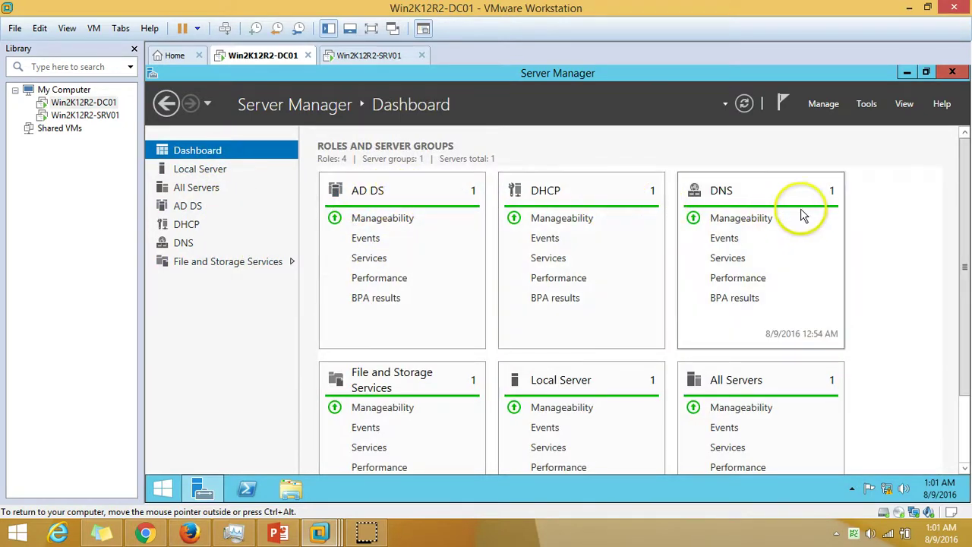
{"action": "scroll", "coordinate": [920, 308], "scroll_direction": "down", "scroll_amount": 3}
{"action": "scroll", "coordinate": [920, 308], "scroll_direction": "up", "scroll_amount": 3}
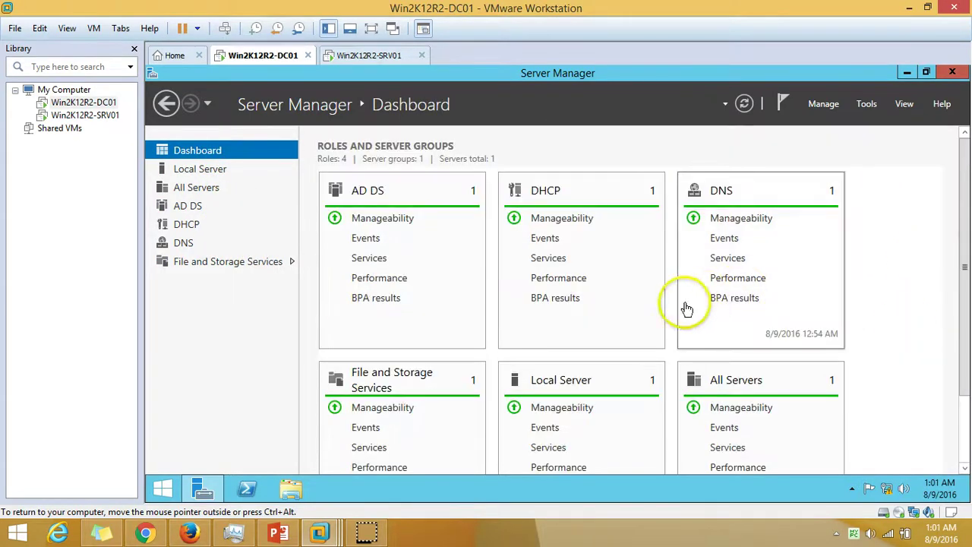
Step: Check the computer name and domain of the Win2K12R2-SRV01 machine in System Properties, and view its Server Manager dashboard
{"action": "left_click", "coordinate": [279, 530]}
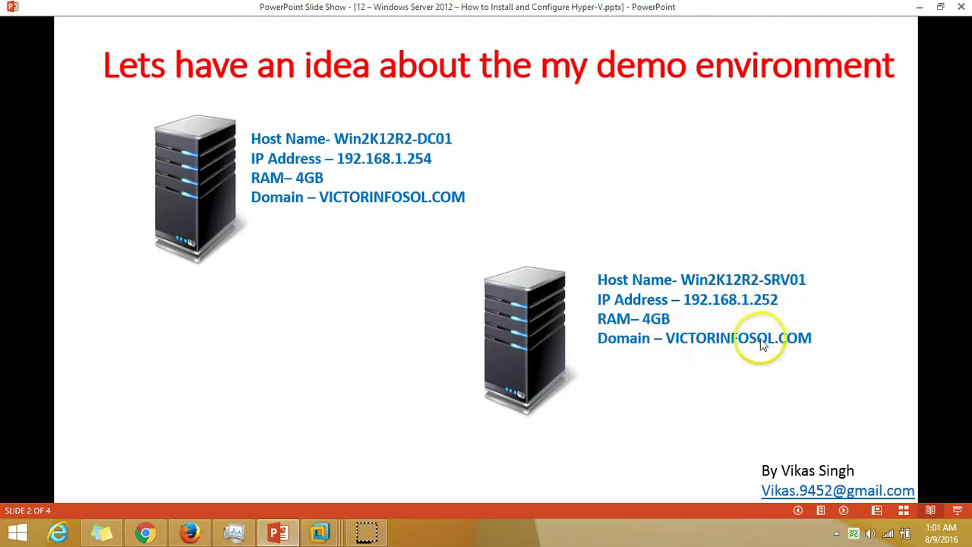
{"action": "left_click", "coordinate": [278, 532]}
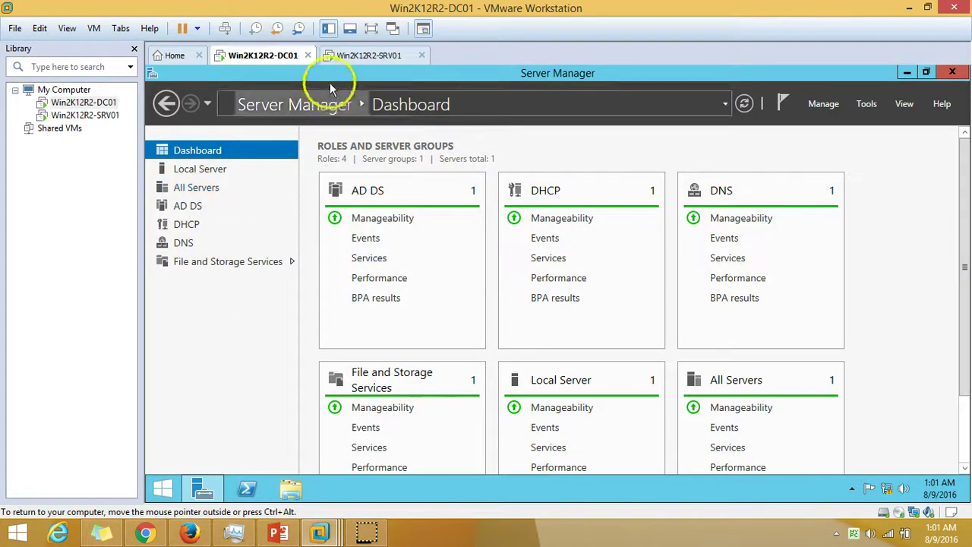
{"action": "left_click", "coordinate": [364, 56]}
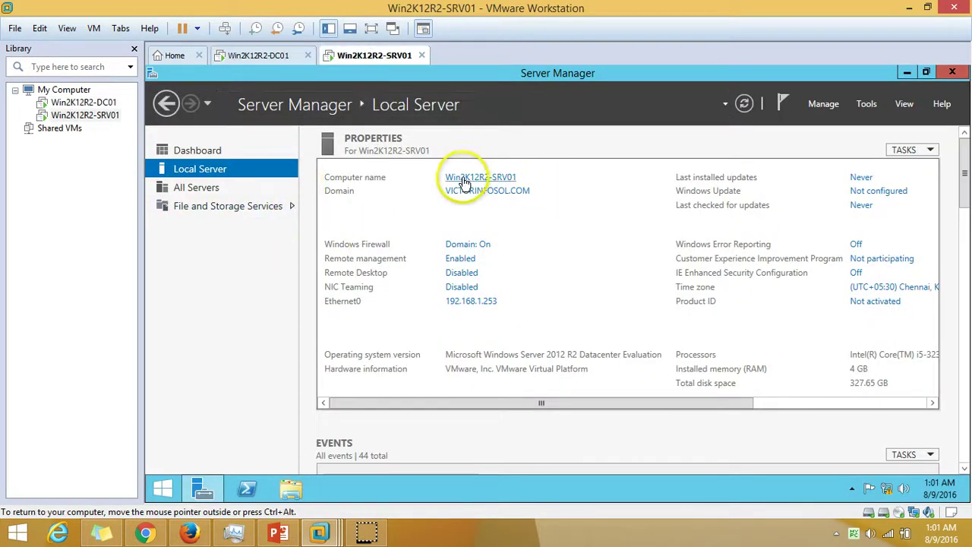
{"action": "left_click", "coordinate": [511, 196]}
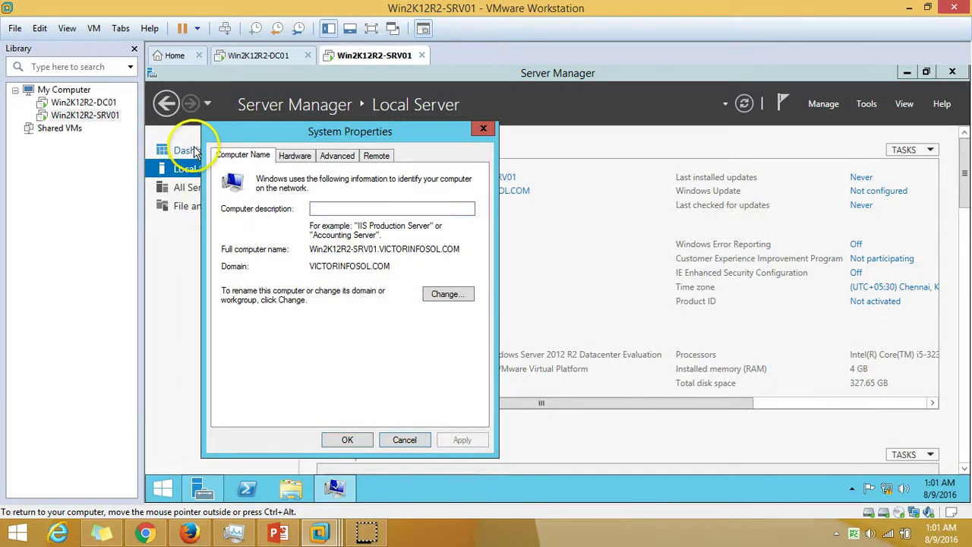
{"action": "left_click", "coordinate": [482, 129]}
{"action": "left_click", "coordinate": [244, 151]}
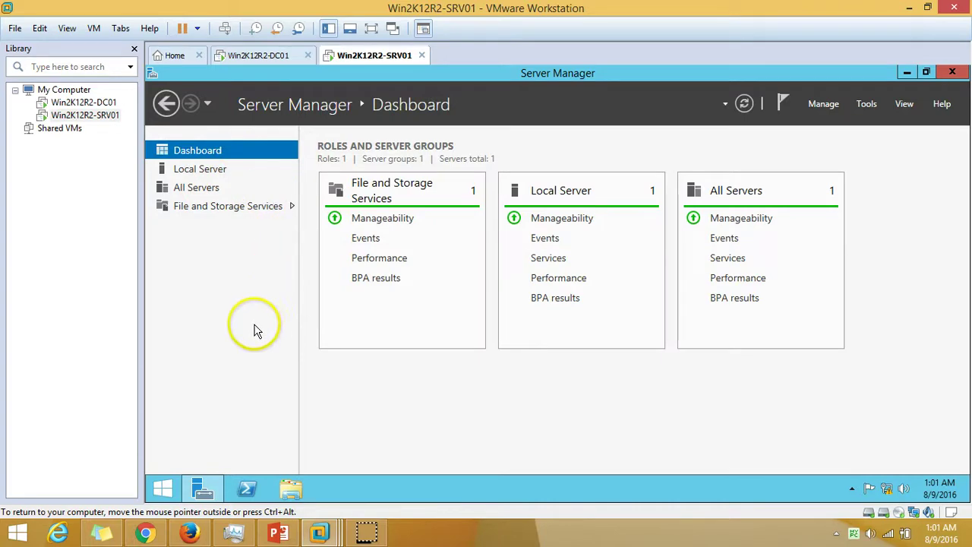
Step: Switch to PowerPoint, review the Hyper-V Installation Prerequisites slide and return to the Win2K12R2-SRV01 machine in VMware Workstation
{"action": "left_click", "coordinate": [257, 448]}
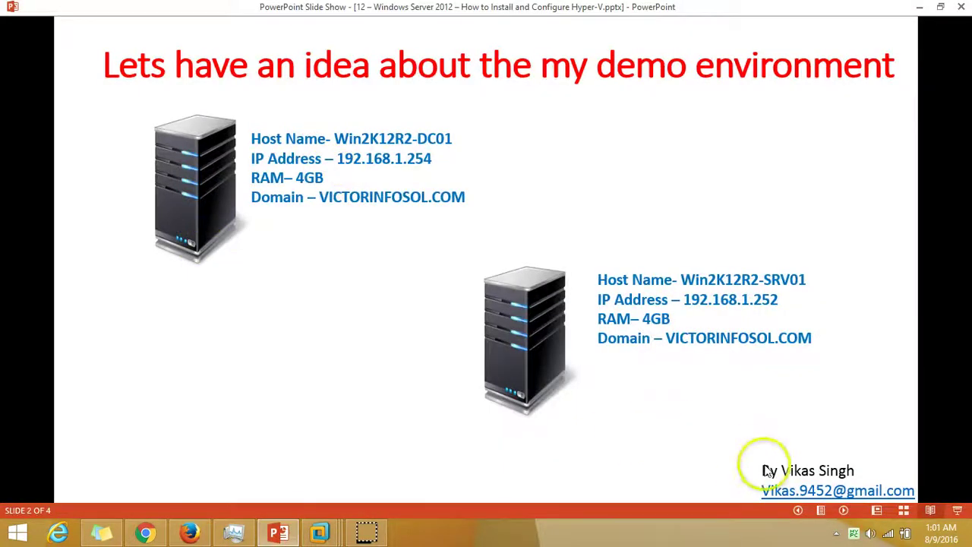
{"action": "left_click", "coordinate": [843, 513]}
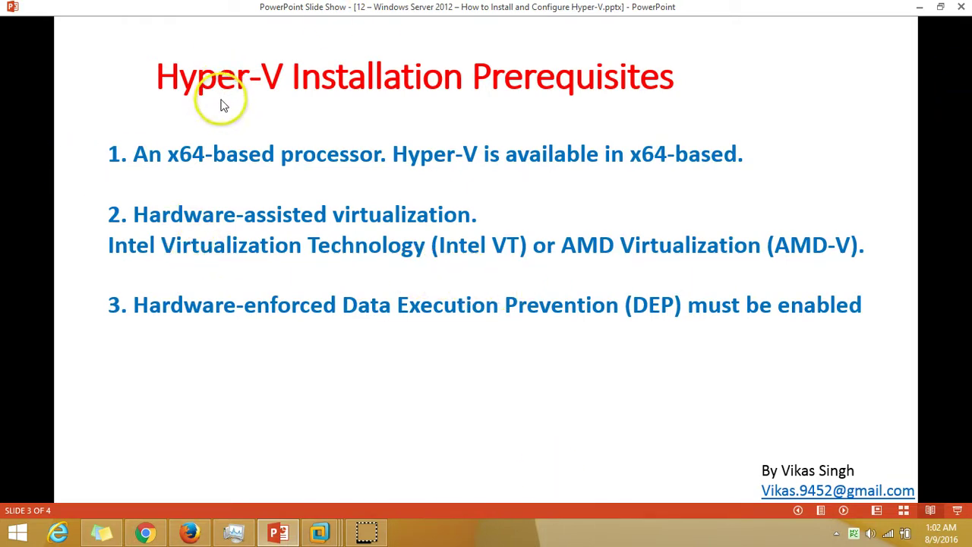
{"action": "left_click", "coordinate": [279, 534]}
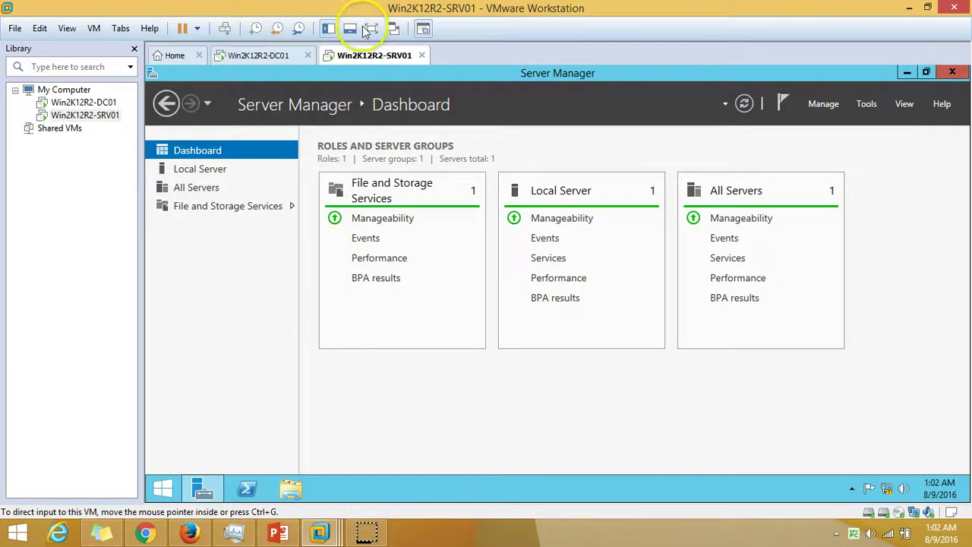
{"action": "left_click", "coordinate": [278, 535]}
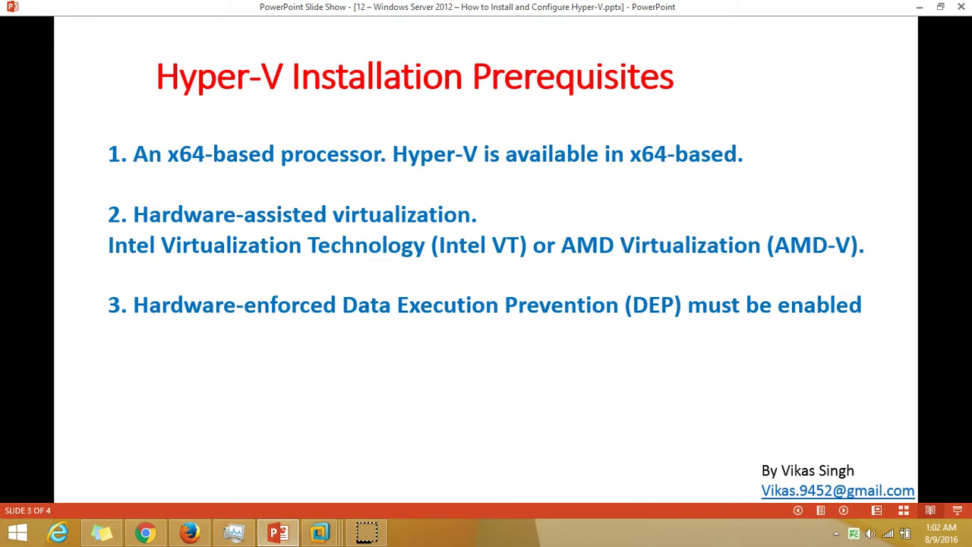
{"action": "left_click", "coordinate": [594, 254]}
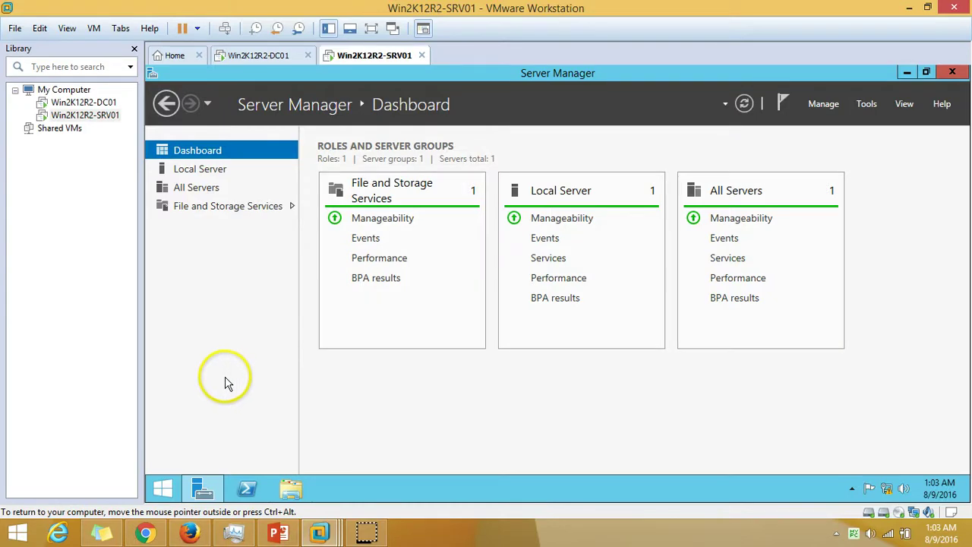
Step: Examine the processor and virtualization engine settings of the Win2K12R2-SRV01 virtual machine without changing them, and dismiss the VMware Tools notice
{"action": "left_click", "coordinate": [259, 55]}
{"action": "left_click", "coordinate": [372, 56]}
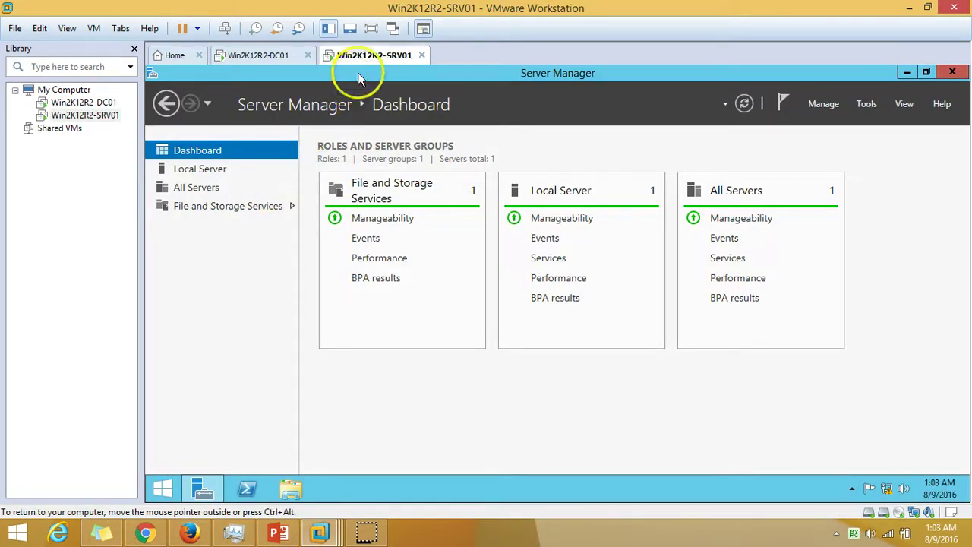
{"action": "right_click", "coordinate": [374, 57]}
{"action": "key", "text": "Escape"}
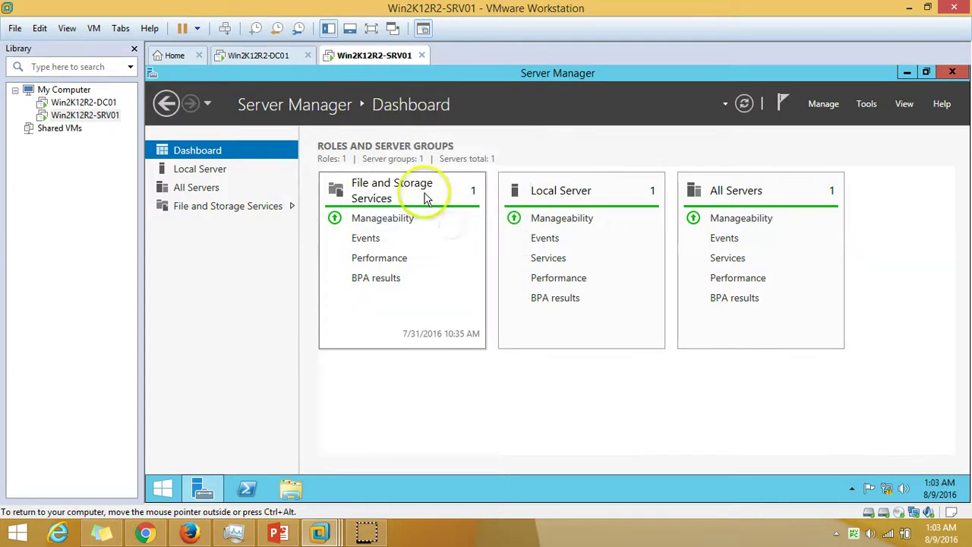
{"action": "right_click", "coordinate": [386, 58]}
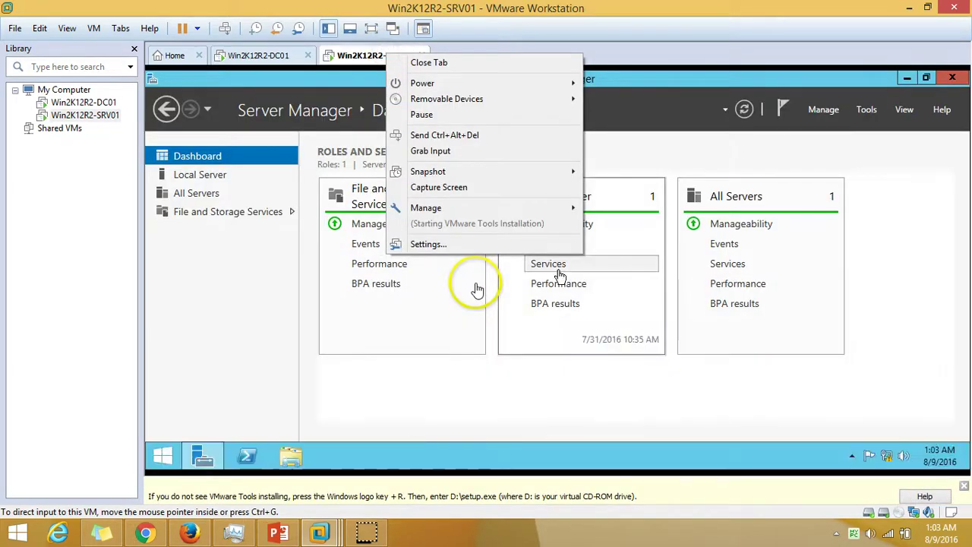
{"action": "left_click", "coordinate": [475, 245]}
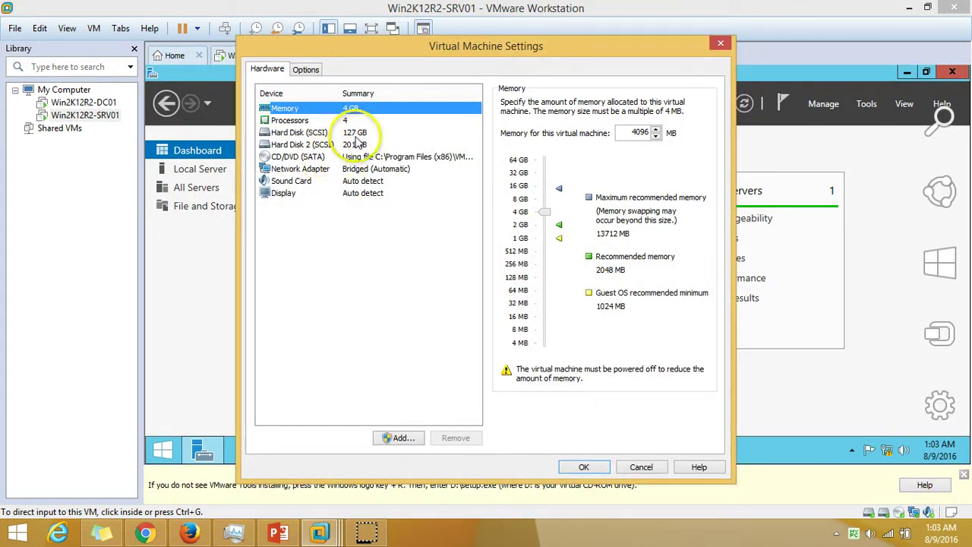
{"action": "left_click", "coordinate": [352, 122]}
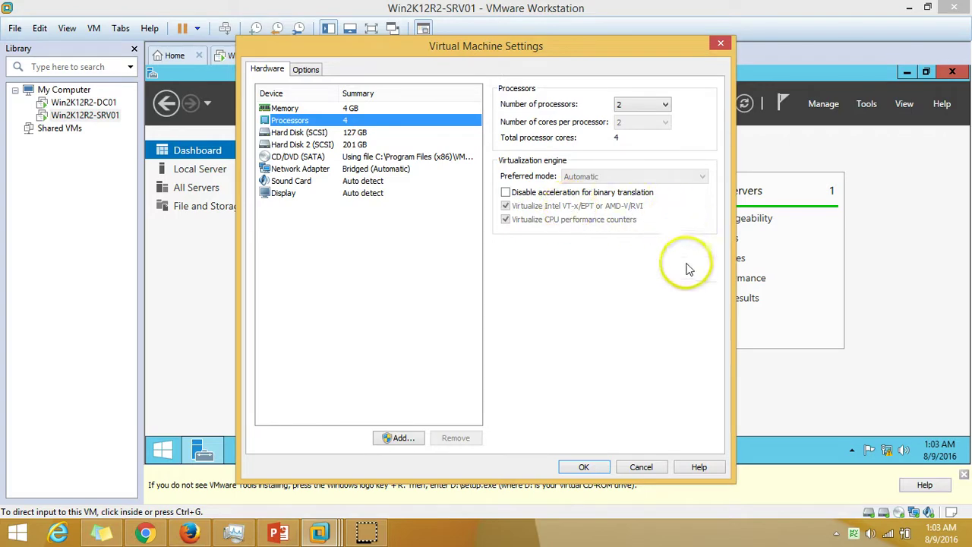
{"action": "left_click", "coordinate": [642, 467]}
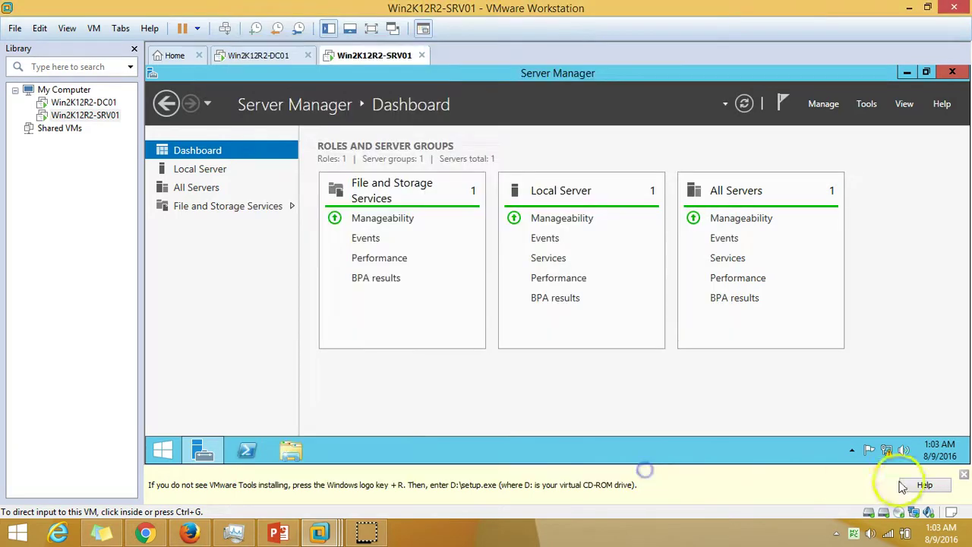
{"action": "left_click", "coordinate": [964, 474]}
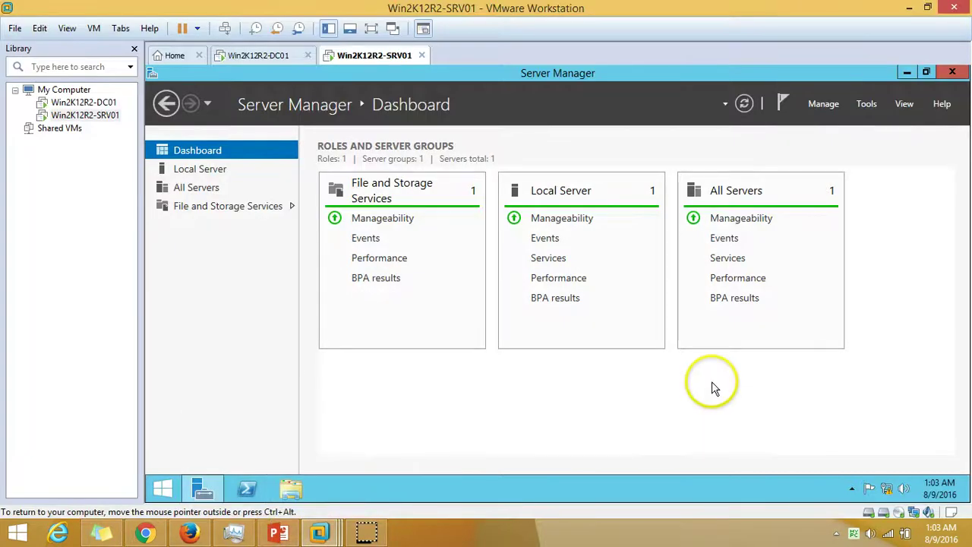
Step: Start adding roles and features with a role-based or feature-based installation on the Win2K12R2-SRV01 server from the server pool
{"action": "left_click", "coordinate": [831, 107]}
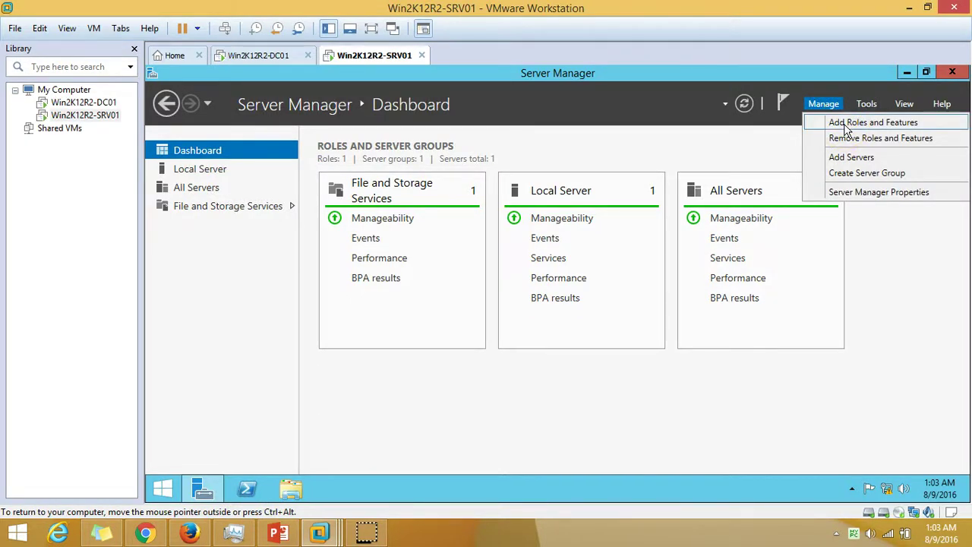
{"action": "left_click", "coordinate": [848, 124]}
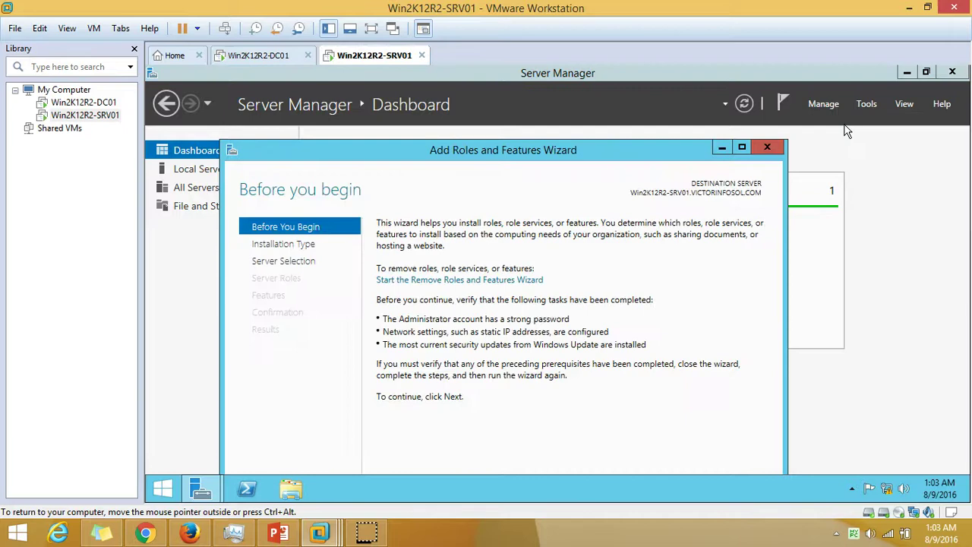
{"action": "left_click", "coordinate": [743, 146]}
{"action": "left_click", "coordinate": [793, 459]}
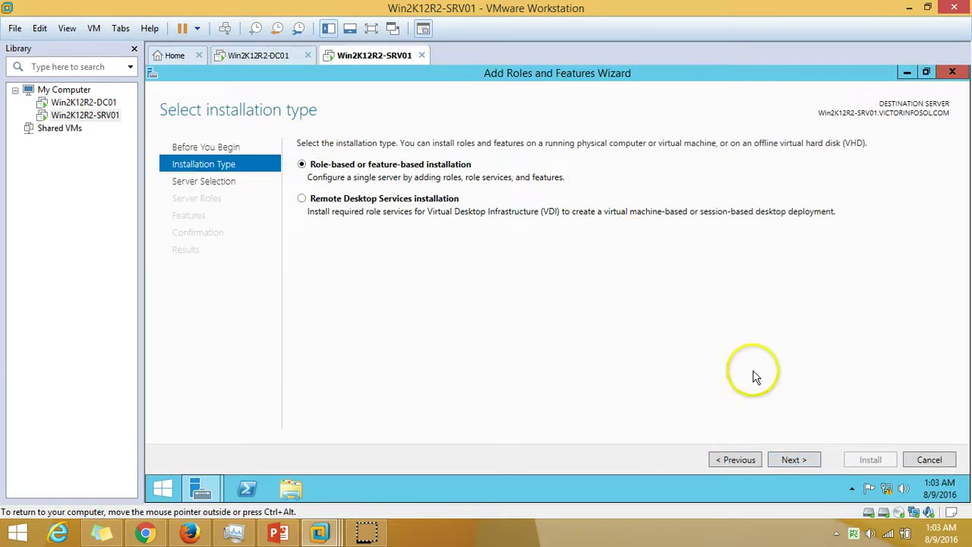
{"action": "left_click", "coordinate": [793, 459]}
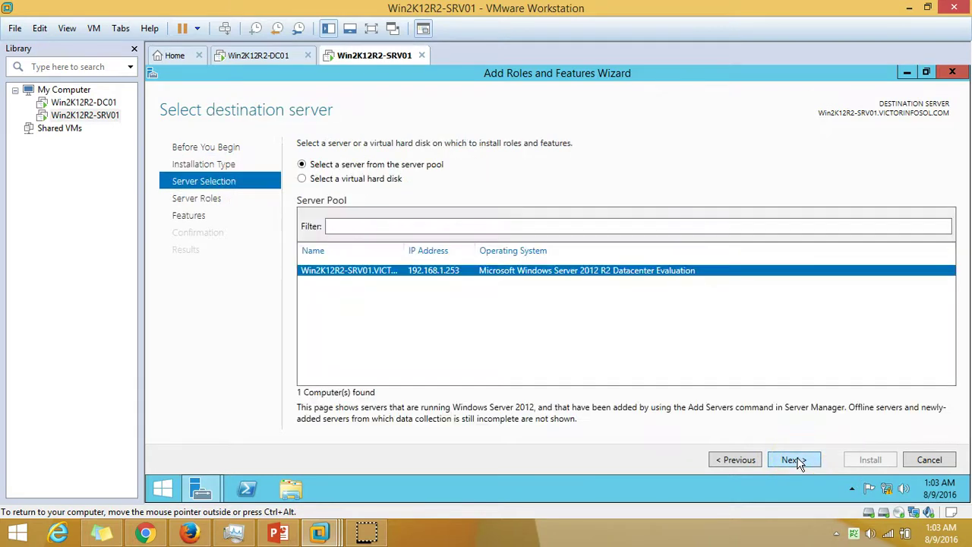
{"action": "double_click", "coordinate": [405, 249]}
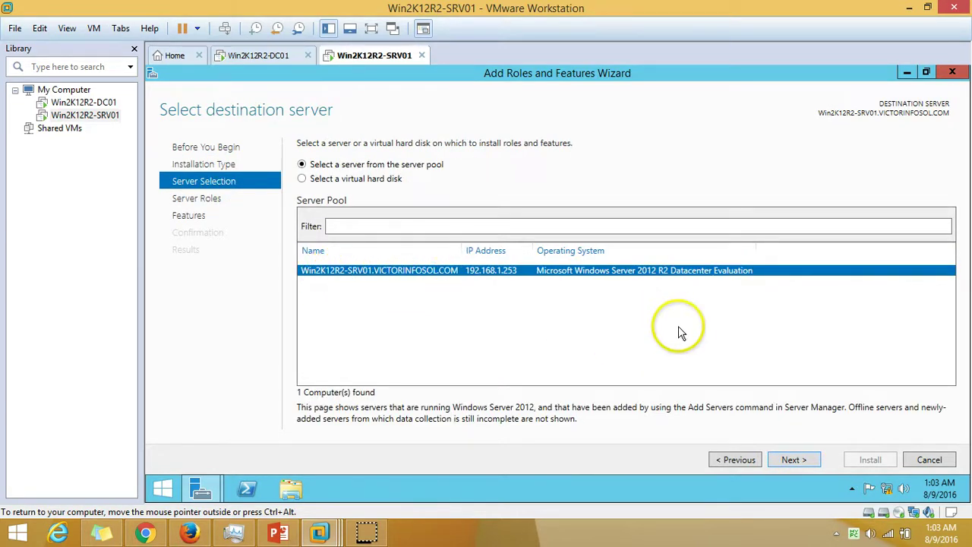
{"action": "left_click", "coordinate": [794, 460]}
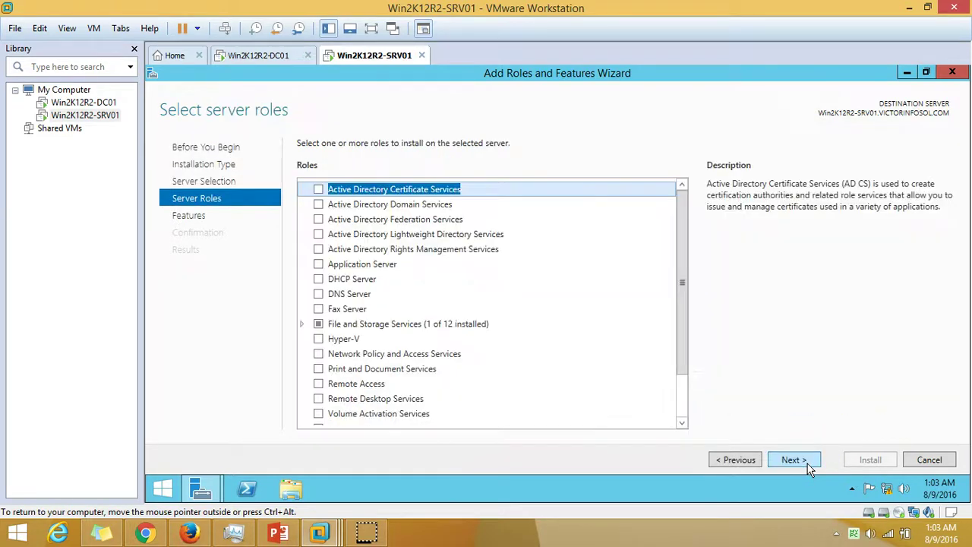
Step: Select the Hyper-V server role and add its required features, including the management tools
{"action": "scroll", "coordinate": [682, 332], "scroll_direction": "down", "scroll_amount": 2}
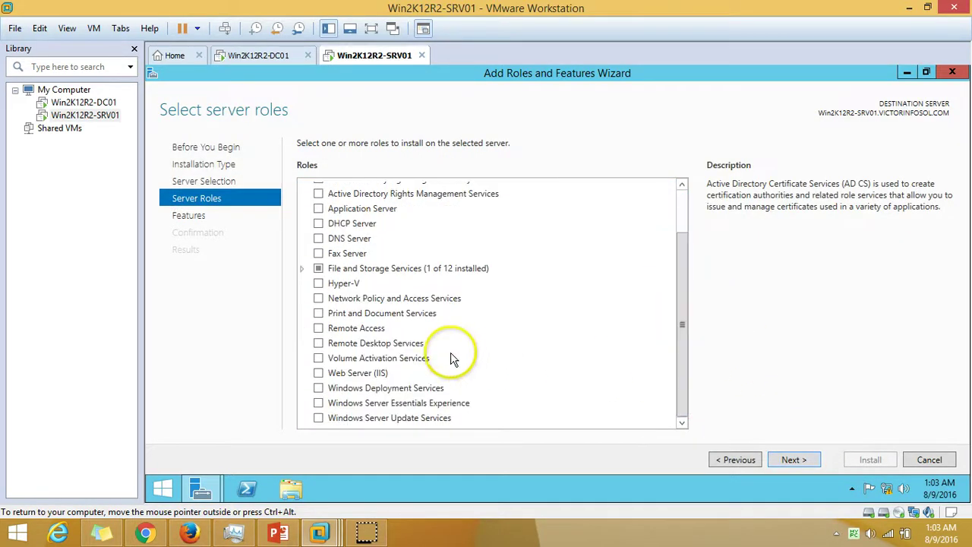
{"action": "left_click", "coordinate": [319, 284]}
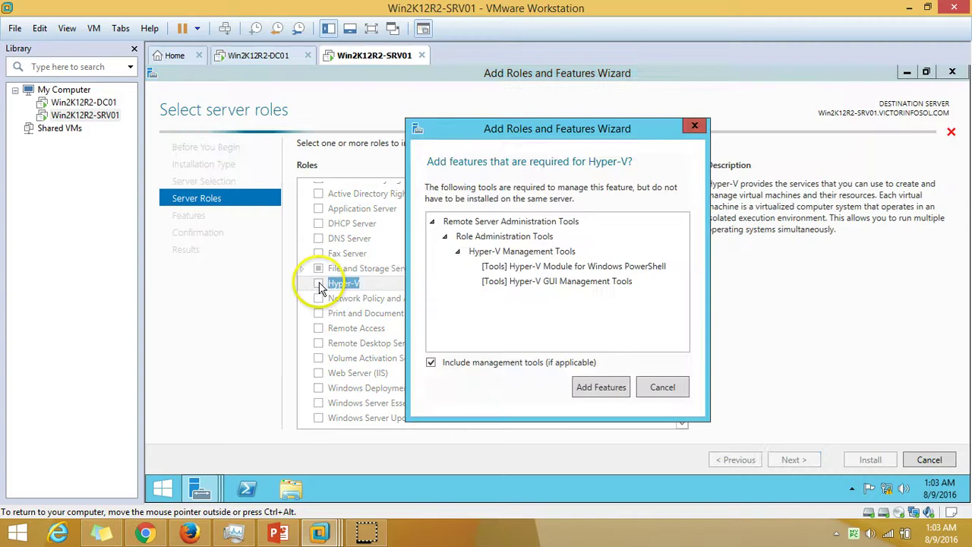
{"action": "left_click", "coordinate": [605, 387]}
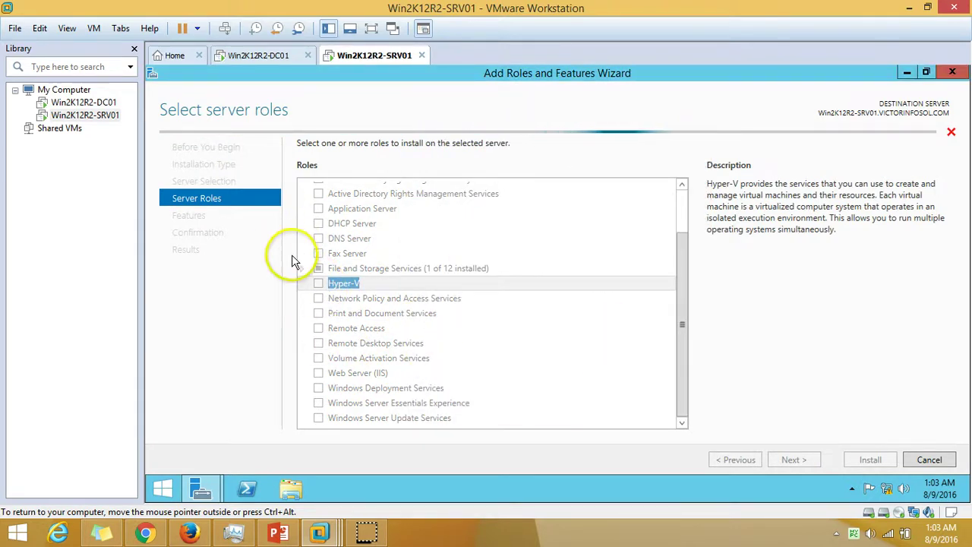
{"action": "left_click", "coordinate": [283, 530]}
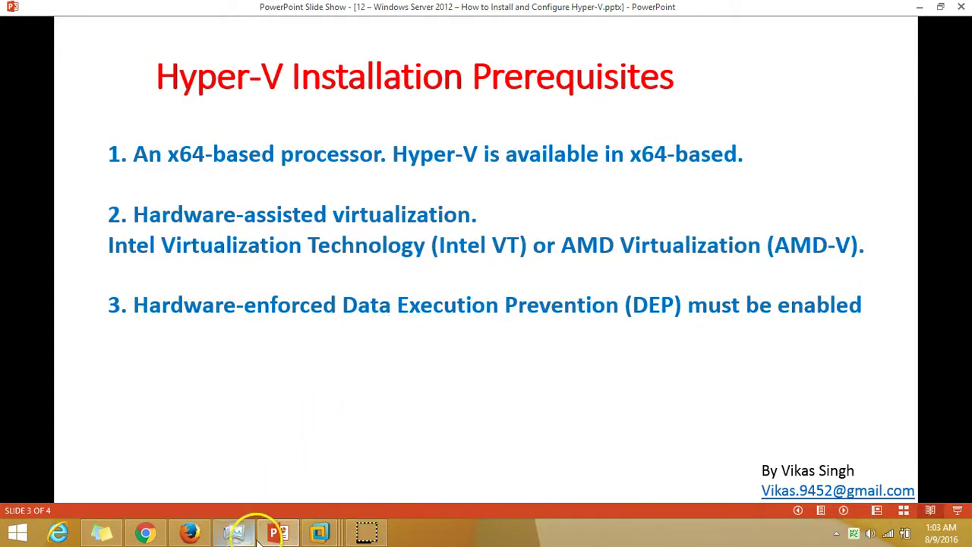
{"action": "left_click", "coordinate": [278, 531]}
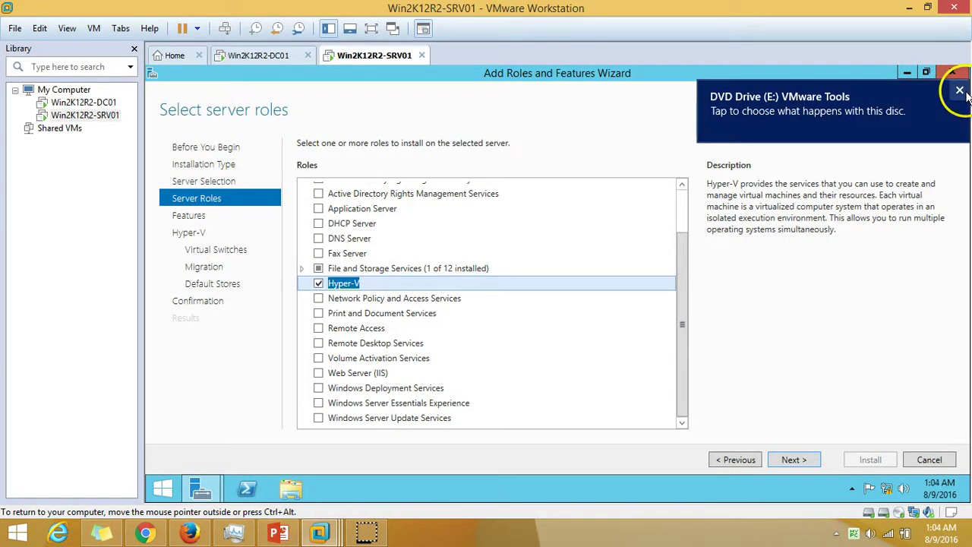
Step: Add no further features and proceed past the Hyper-V overview to the virtual switch settings
{"action": "left_click", "coordinate": [813, 465]}
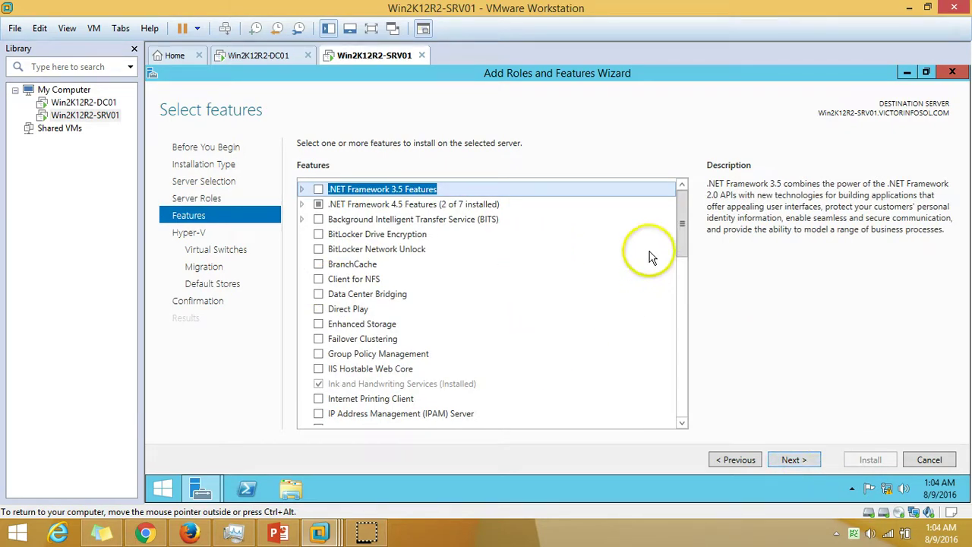
{"action": "scroll", "coordinate": [683, 394], "scroll_direction": "down", "scroll_amount": 1}
{"action": "scroll", "coordinate": [682, 394], "scroll_direction": "down", "scroll_amount": 10}
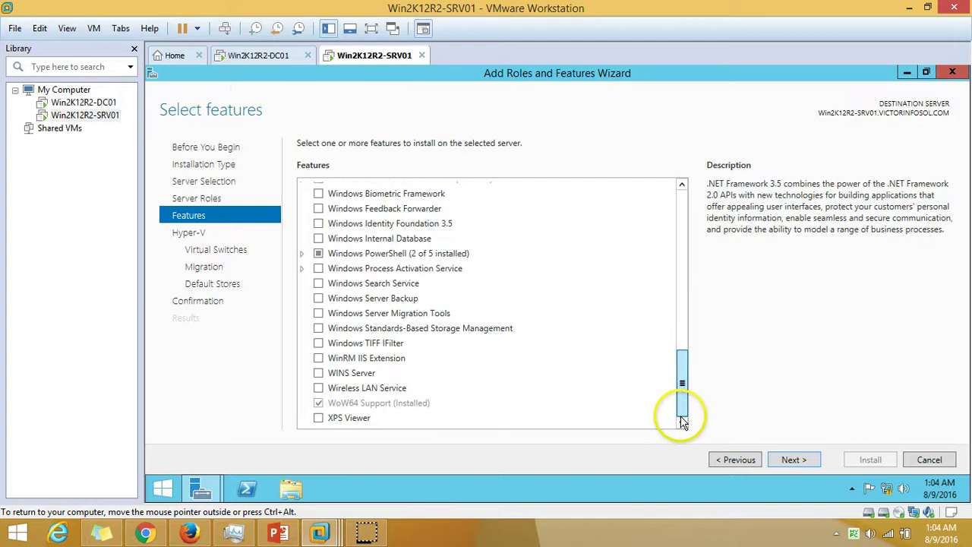
{"action": "left_click", "coordinate": [800, 462]}
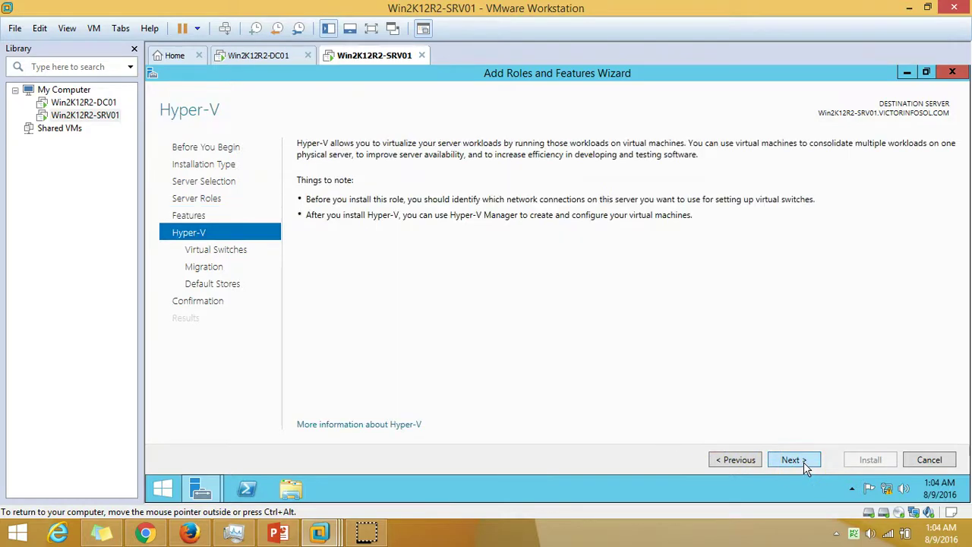
{"action": "left_click", "coordinate": [804, 462]}
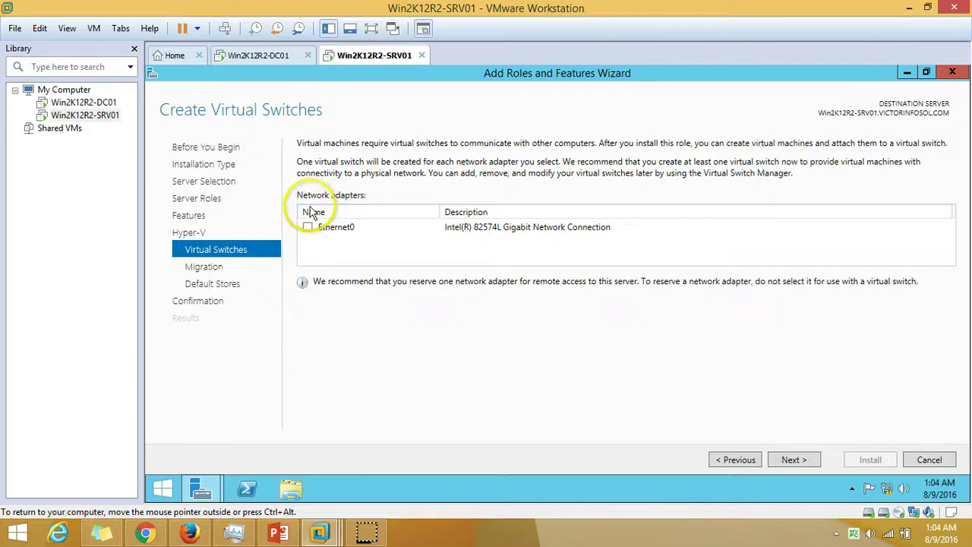
Step: Leave the Ethernet0 adapter unselected for virtual switches and continue without allowing live migrations of virtual machines
{"action": "left_click", "coordinate": [309, 227]}
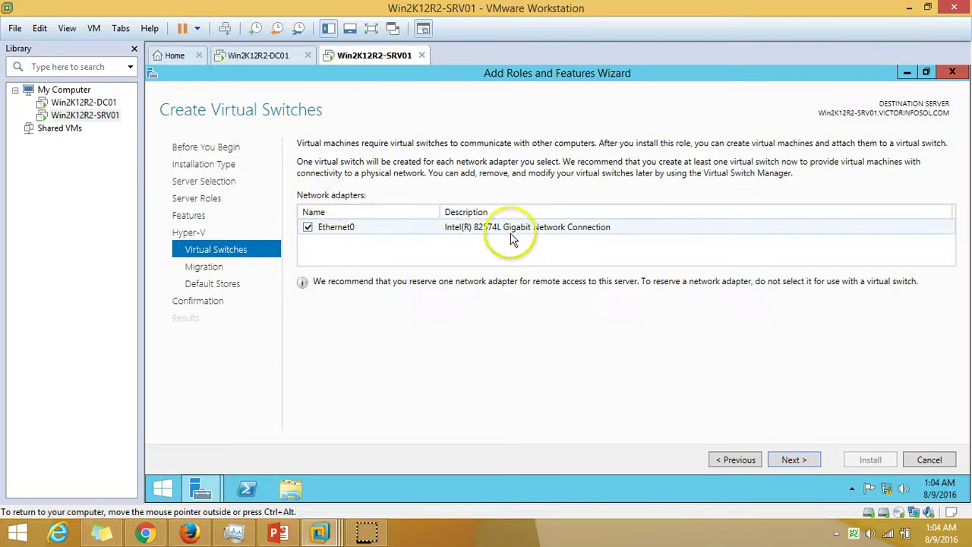
{"action": "left_click", "coordinate": [308, 227]}
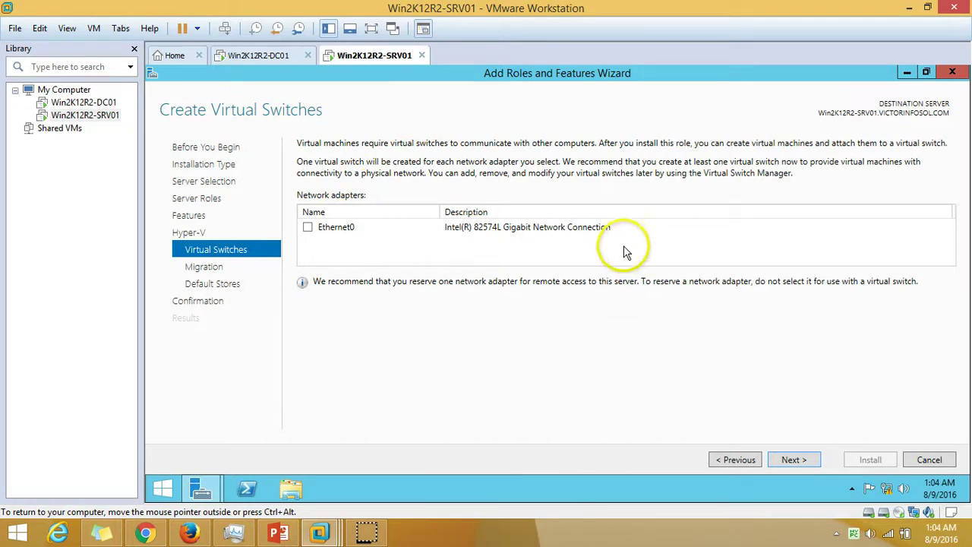
{"action": "left_click", "coordinate": [806, 465]}
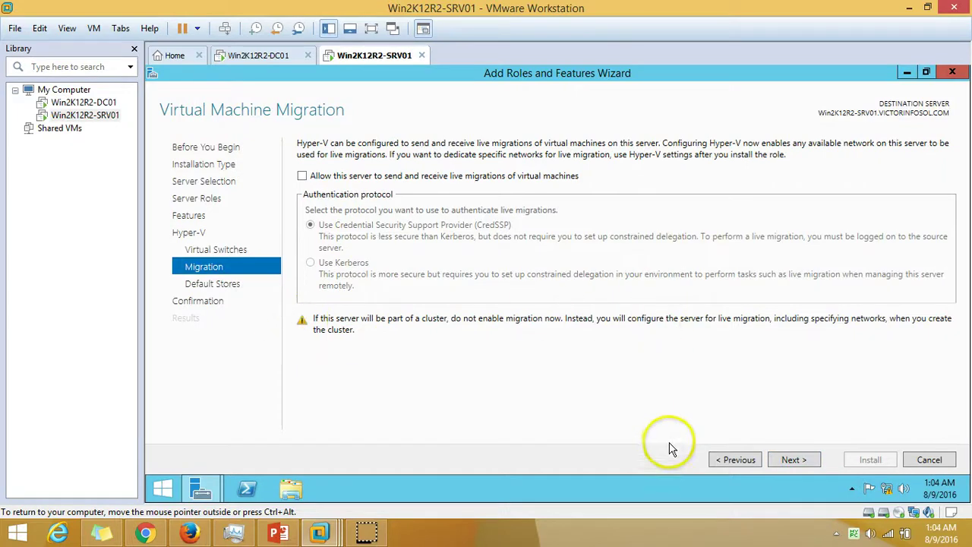
{"action": "left_click", "coordinate": [792, 460]}
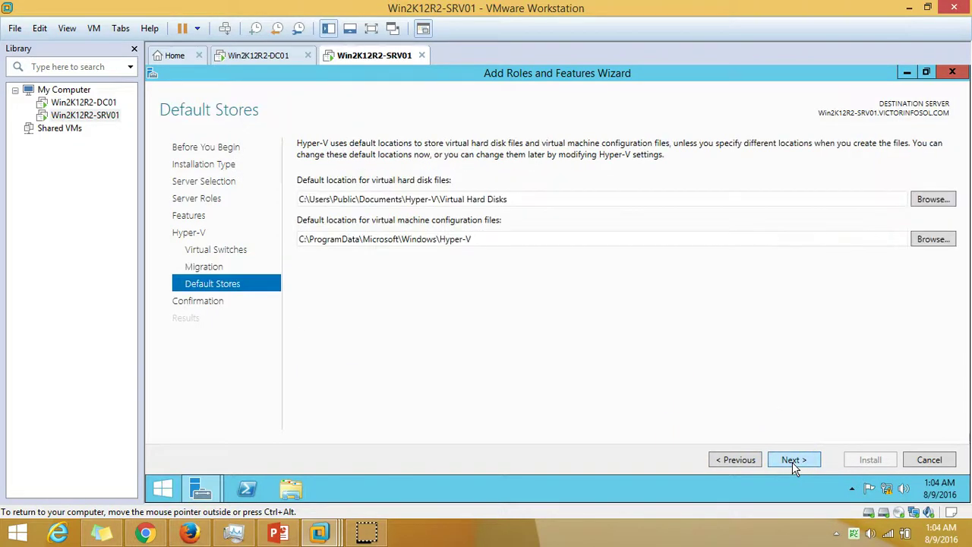
Step: Keep the default locations for virtual hard disk and configuration files, start the Hyper-V installation and maximize the wizard
{"action": "left_click_drag", "start_coordinate": [299, 239], "coordinate": [529, 328]}
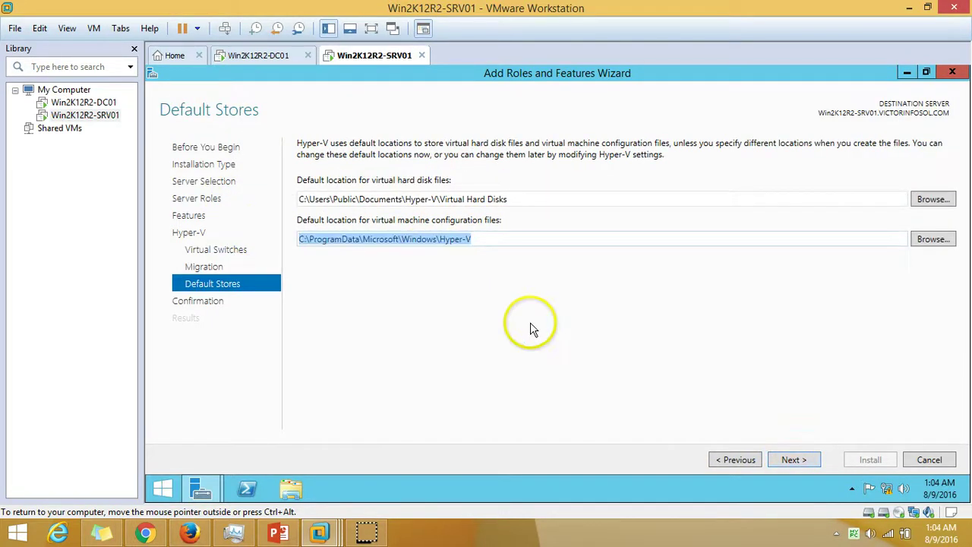
{"action": "left_click", "coordinate": [521, 201]}
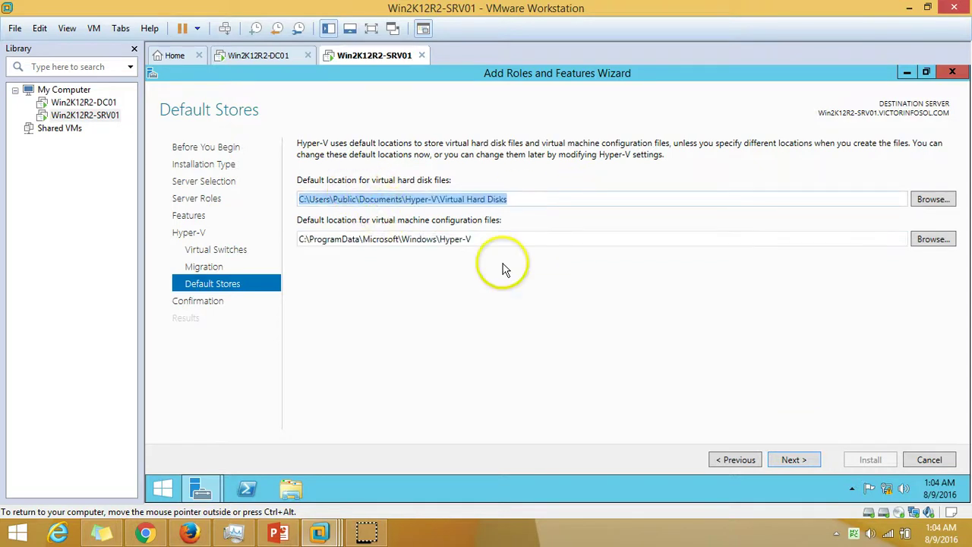
{"action": "left_click", "coordinate": [799, 468]}
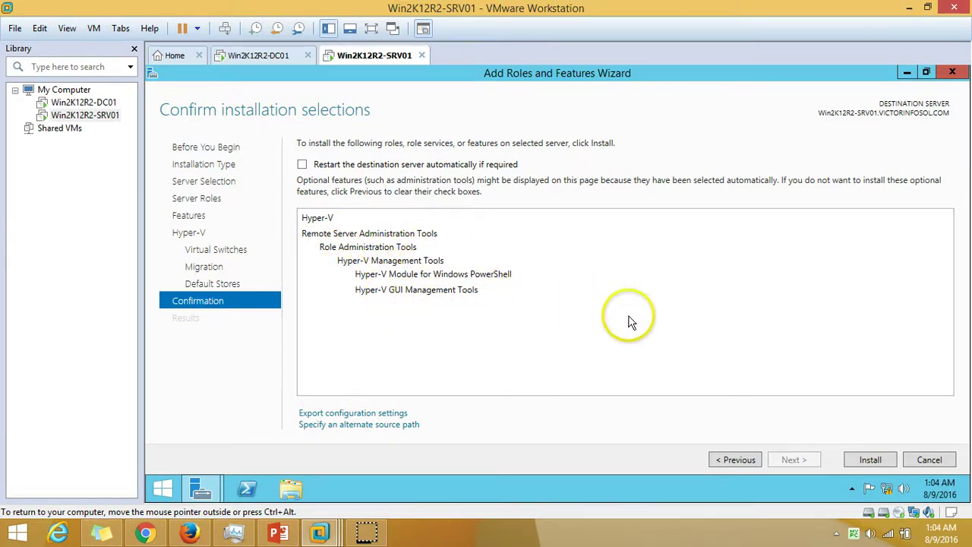
{"action": "left_click", "coordinate": [871, 460]}
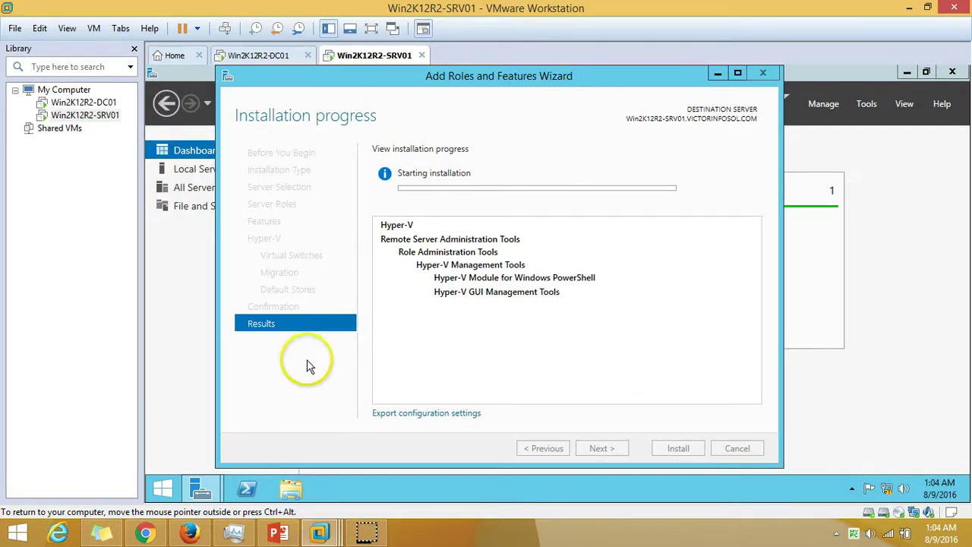
{"action": "left_click", "coordinate": [738, 73]}
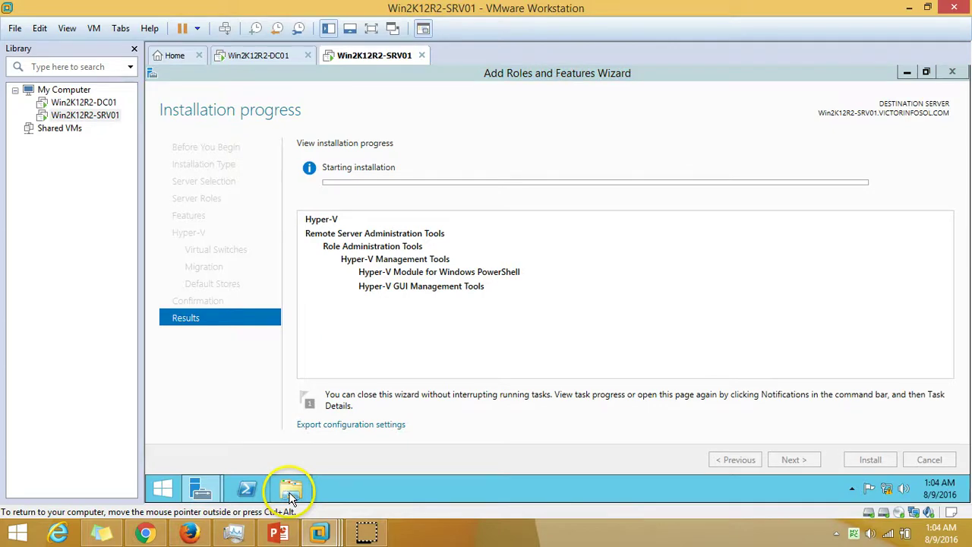
Step: Create a folder named Hyper-V Data on the Hyper-V Disk (D:) drive in File Explorer
{"action": "left_click", "coordinate": [291, 493]}
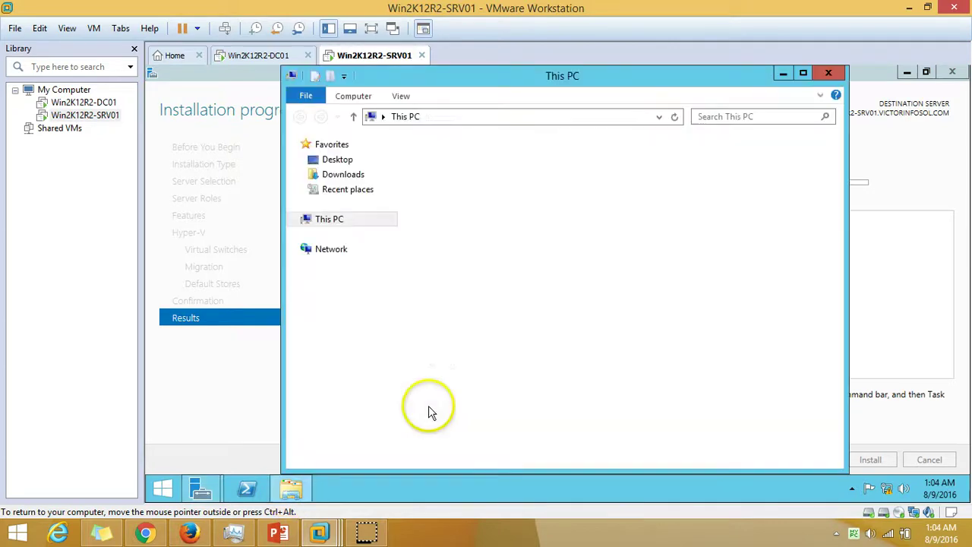
{"action": "left_click", "coordinate": [803, 74]}
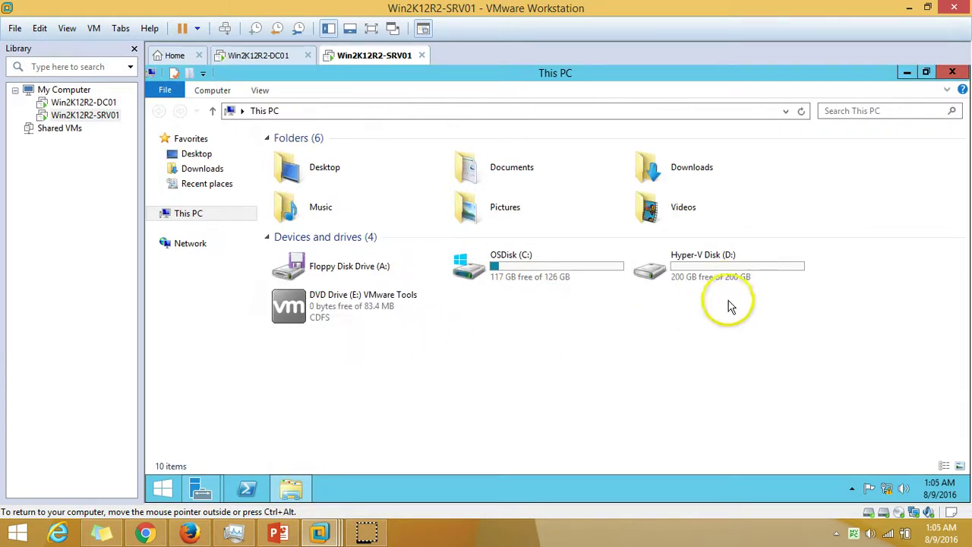
{"action": "left_click", "coordinate": [714, 272]}
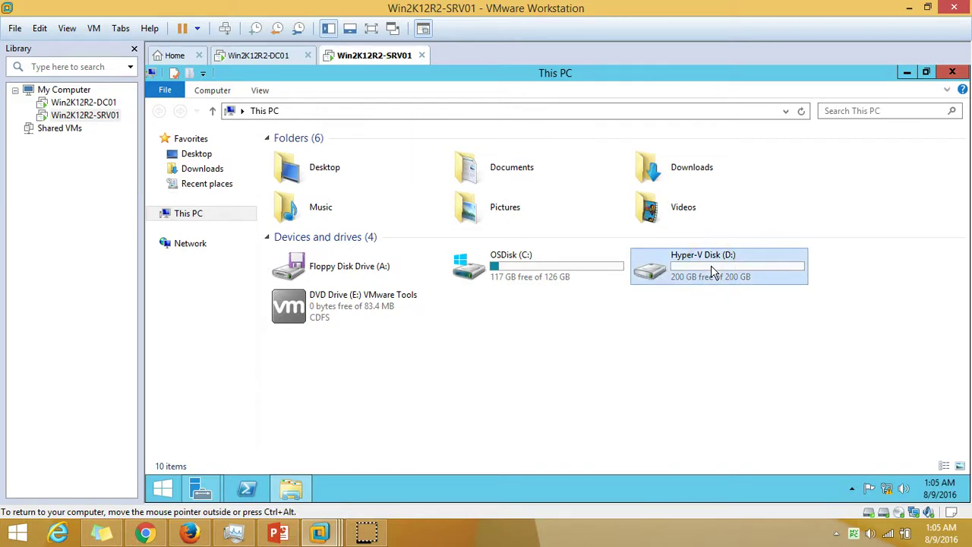
{"action": "double_click", "coordinate": [713, 267]}
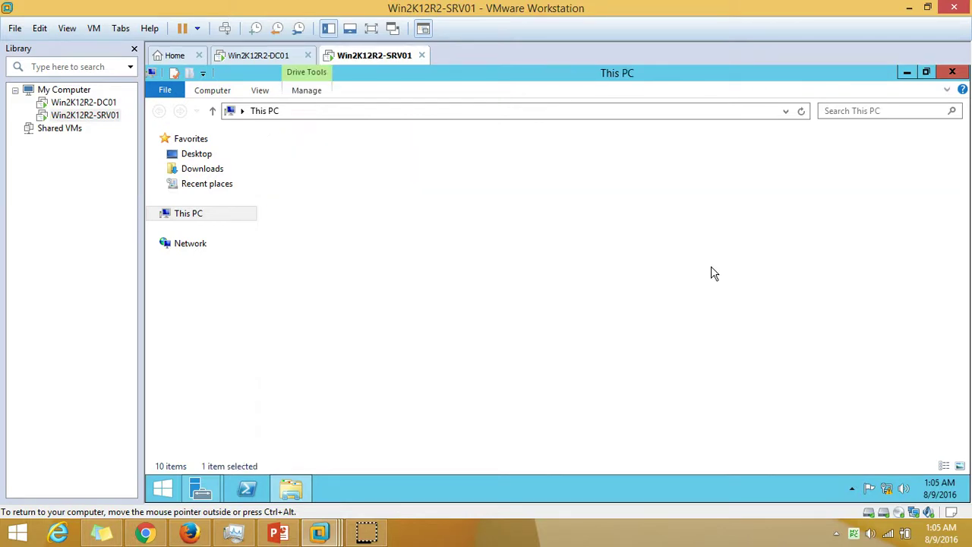
{"action": "right_click", "coordinate": [385, 220]}
{"action": "mouse_move", "coordinate": [425, 360]}
{"action": "left_click", "coordinate": [582, 372]}
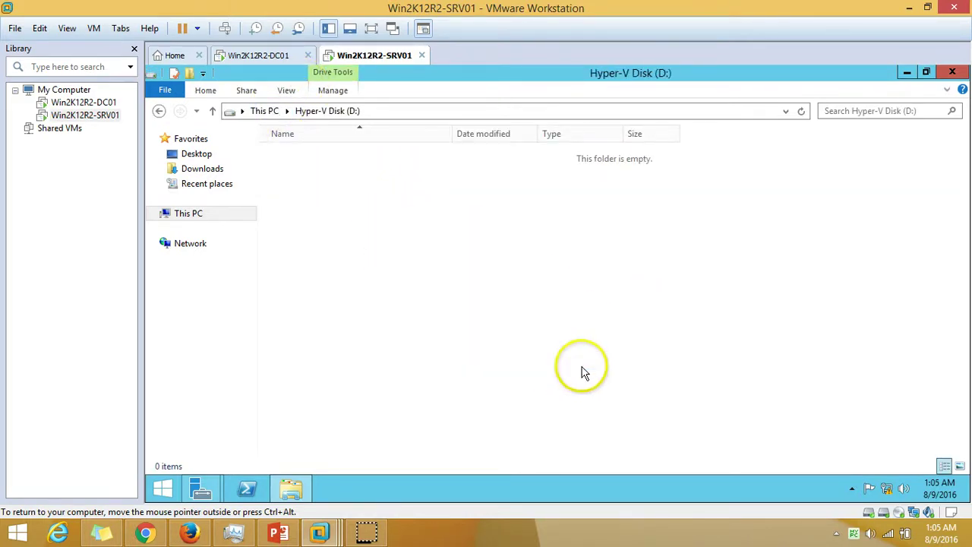
{"action": "type", "text": "Hyper-V Data"}
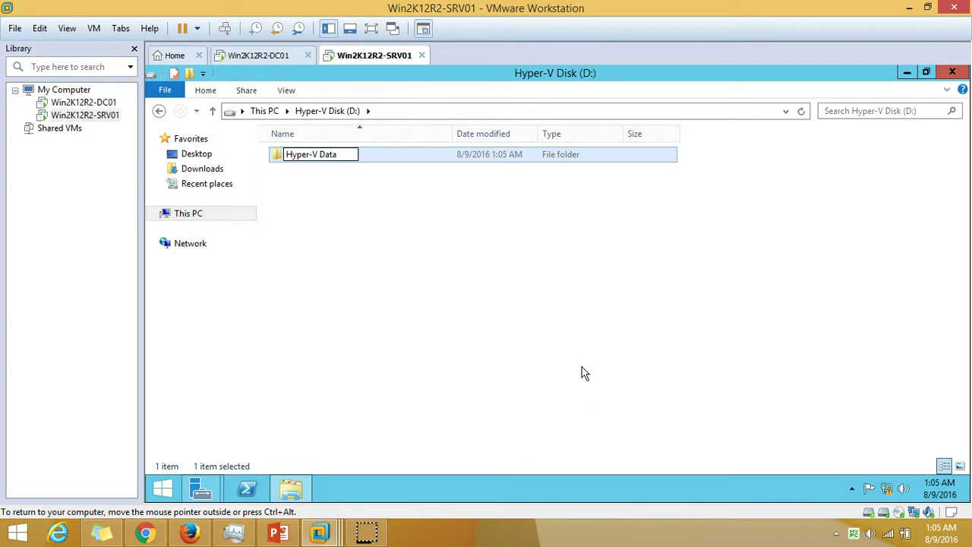
{"action": "key", "text": "Return"}
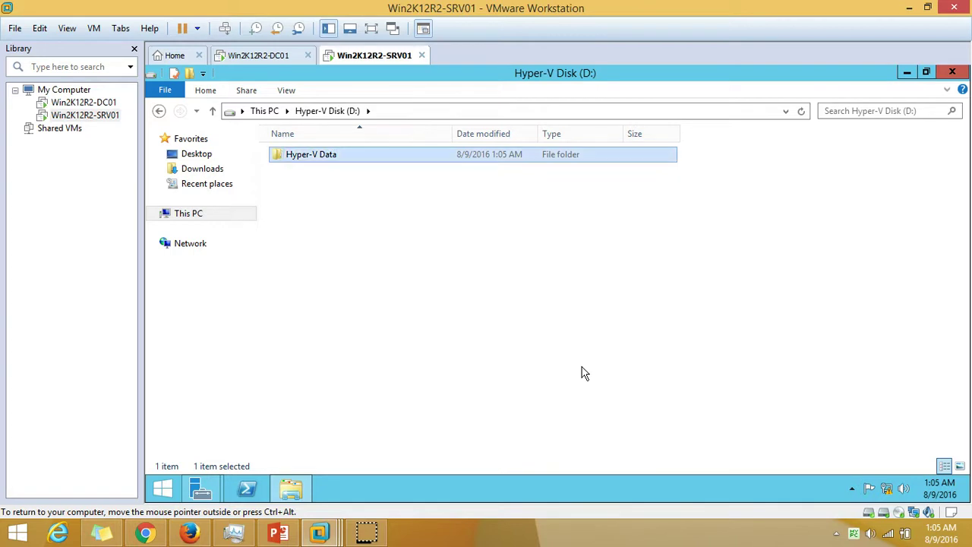
Step: Rename the Hyper-V Data folder to Hyper-V, open it and return to the installation progress
{"action": "key", "text": "F2"}
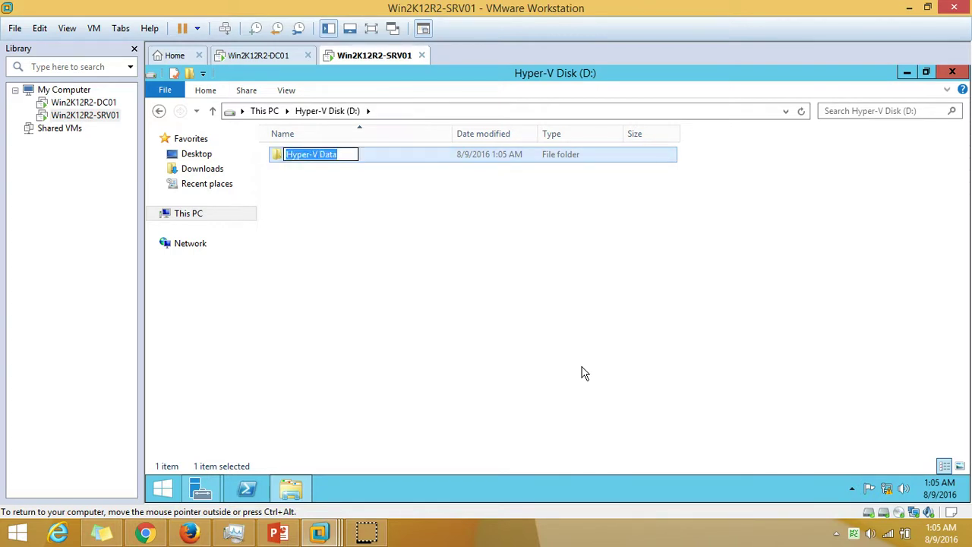
{"action": "key", "text": "End"}
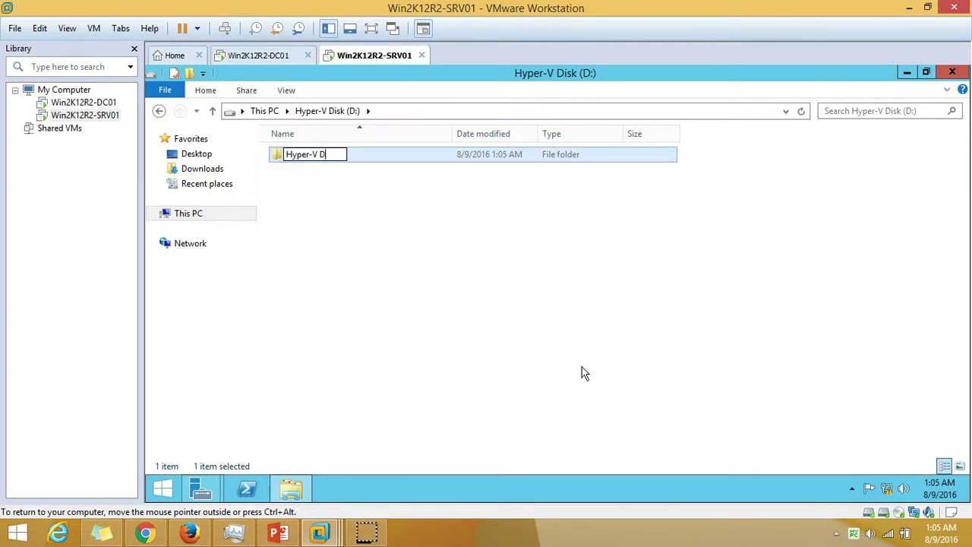
{"action": "key", "text": "Return"}
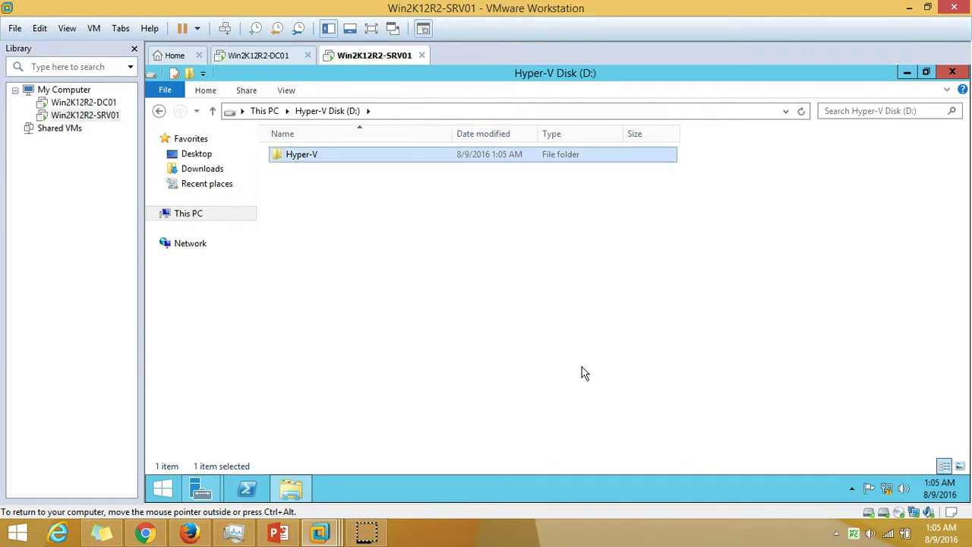
{"action": "double_click", "coordinate": [337, 156]}
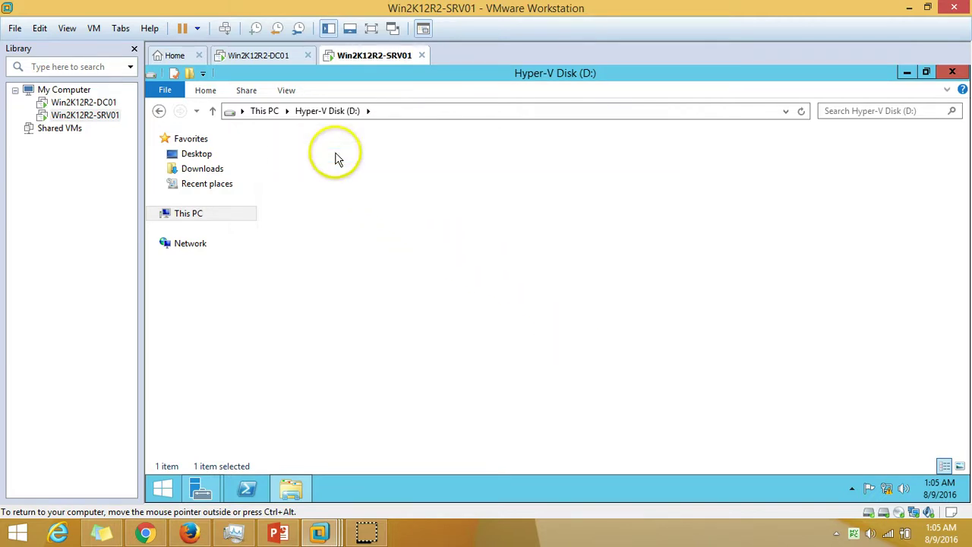
{"action": "left_click", "coordinate": [295, 487]}
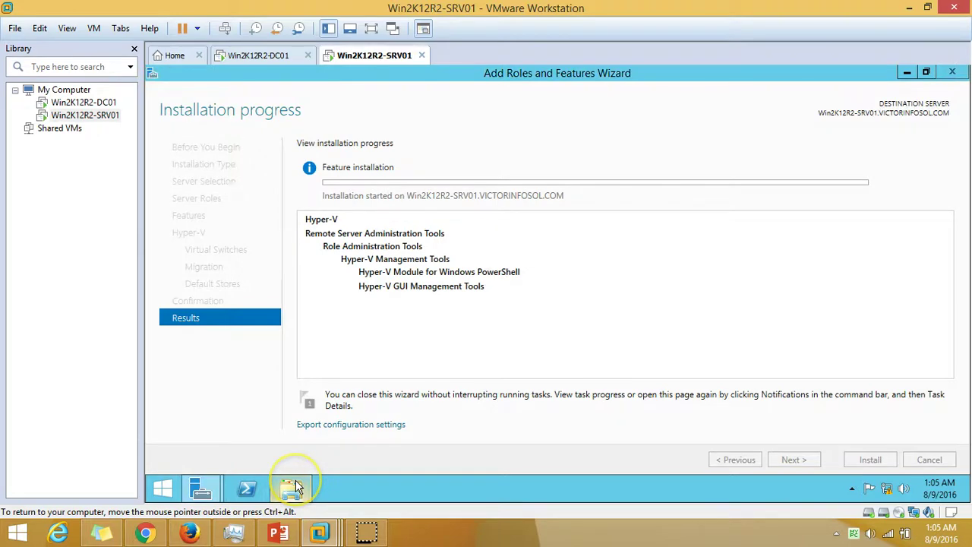
{"action": "left_click", "coordinate": [292, 488]}
{"action": "left_click", "coordinate": [294, 486]}
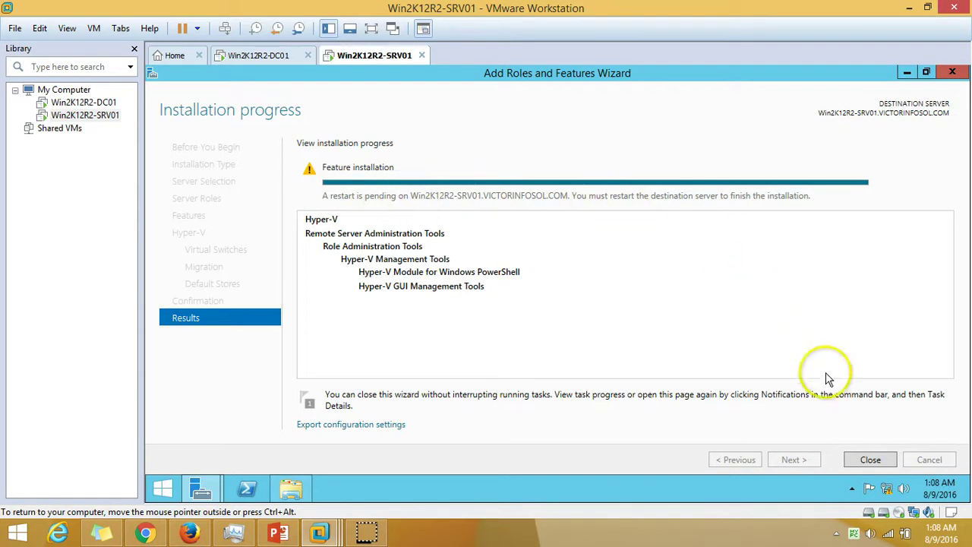
Step: Close the installation wizard and check the File and Storage Services manageability details on the dashboard
{"action": "left_click", "coordinate": [870, 461]}
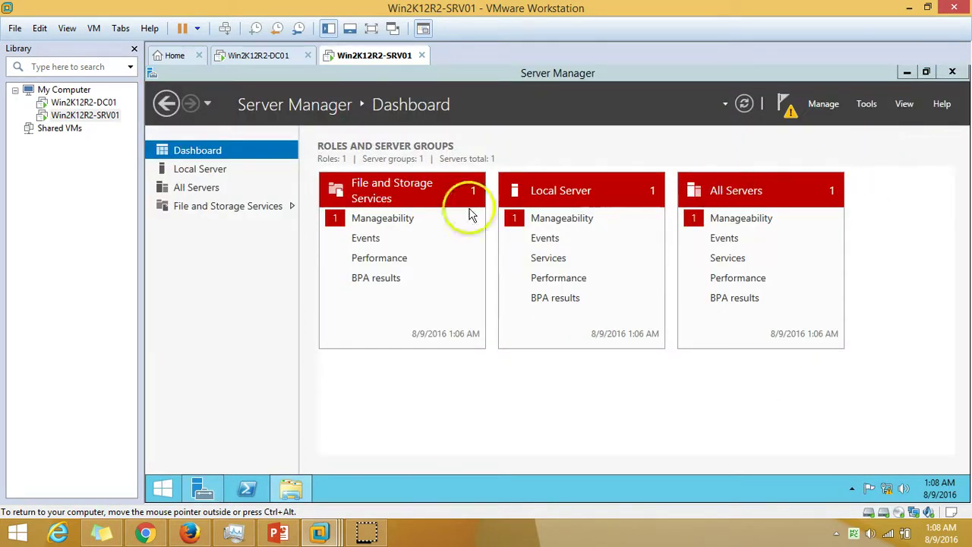
{"action": "left_click", "coordinate": [365, 222]}
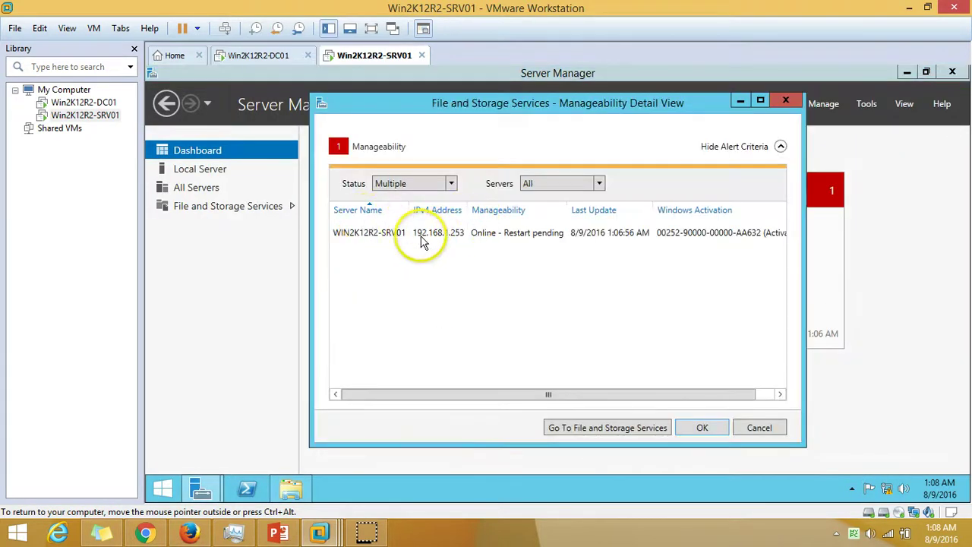
{"action": "left_click", "coordinate": [423, 233]}
{"action": "left_click", "coordinate": [786, 100]}
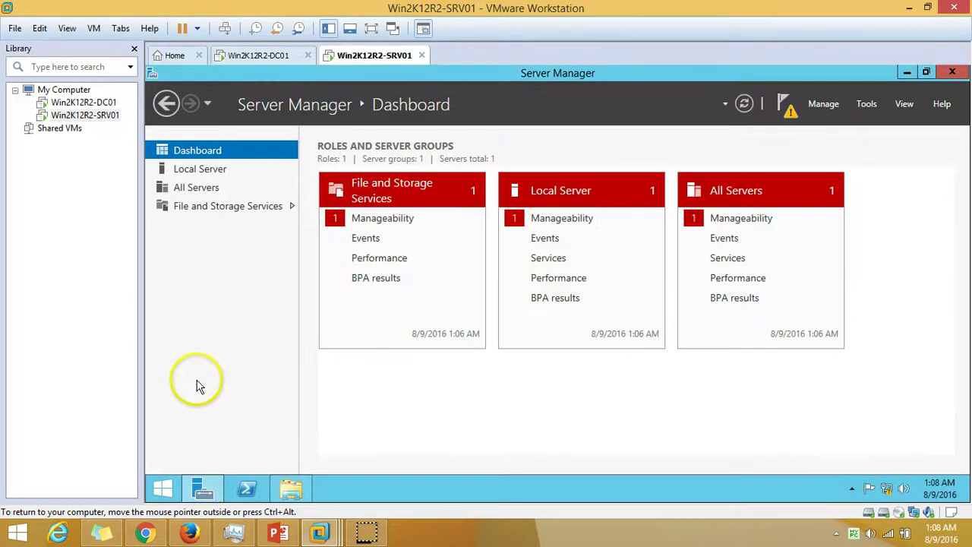
Step: Restart the Win2K12R2-SRV01 server to finish the Hyper-V installation
{"action": "right_click", "coordinate": [160, 492]}
{"action": "mouse_move", "coordinate": [217, 463]}
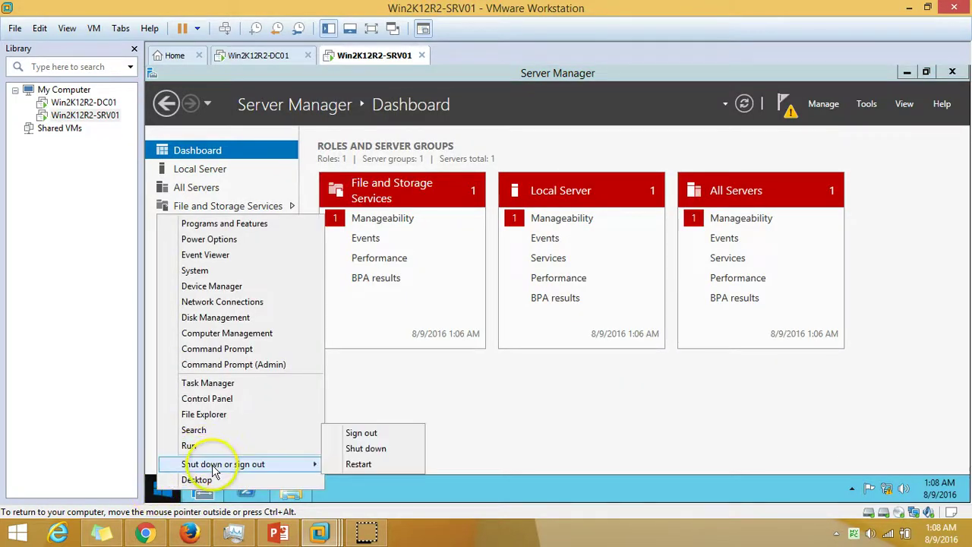
{"action": "left_click", "coordinate": [356, 466]}
{"action": "left_click", "coordinate": [379, 462]}
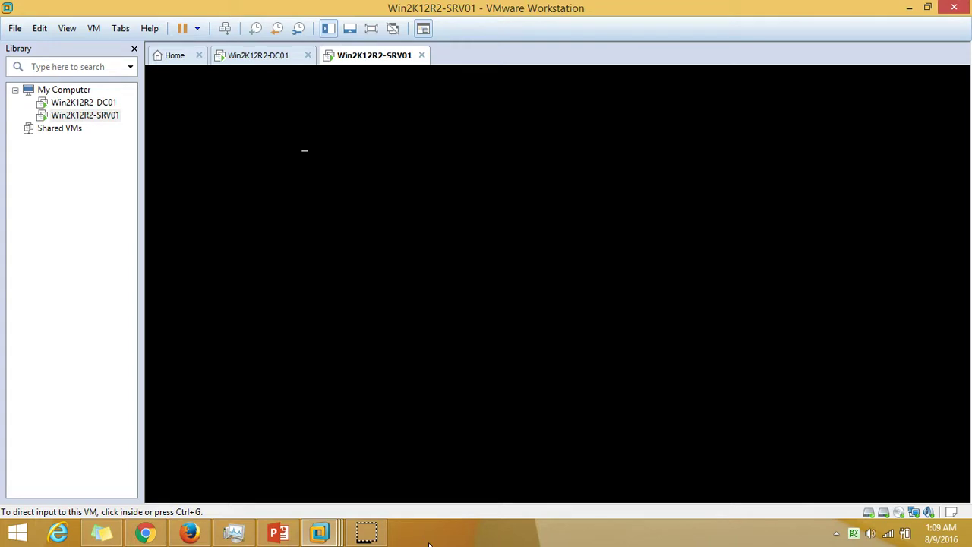
{"action": "left_click", "coordinate": [964, 426]}
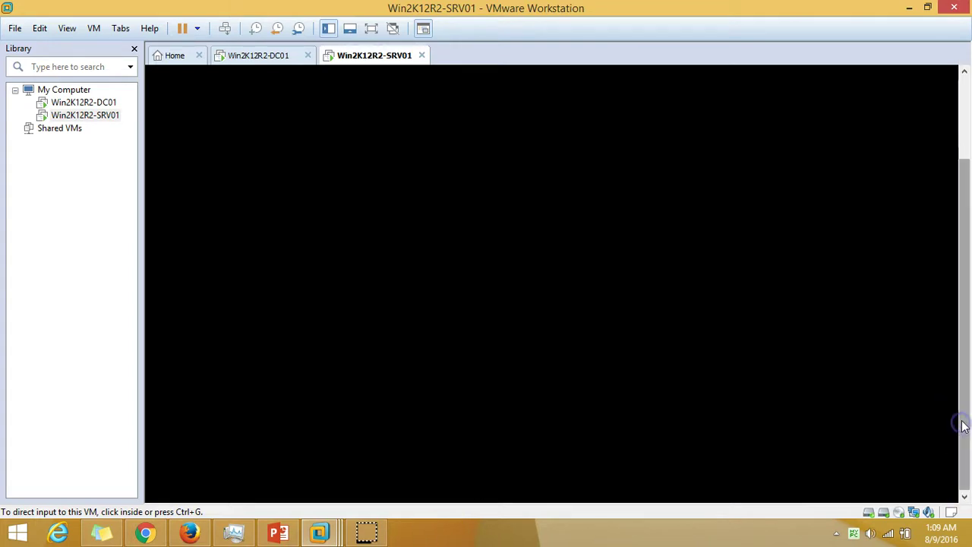
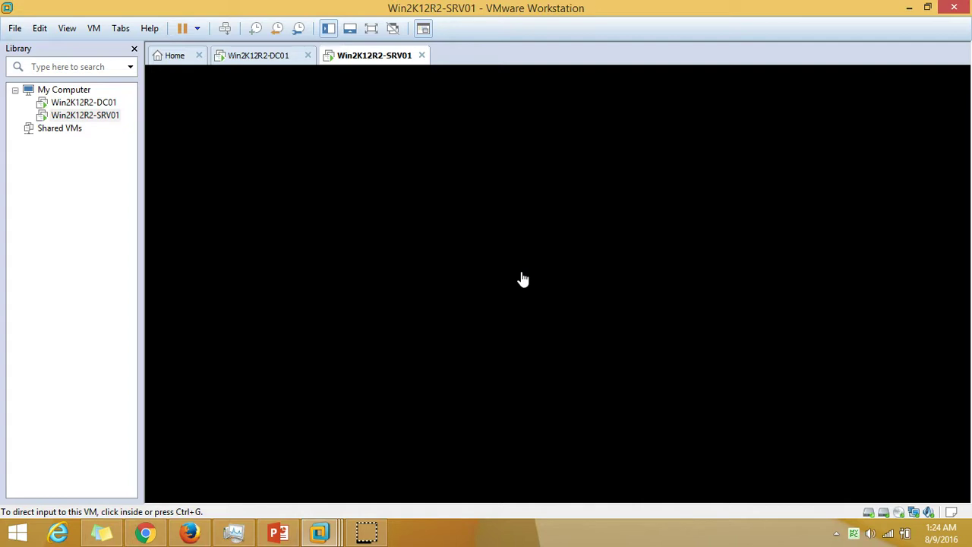
{"action": "left_click", "coordinate": [373, 495]}
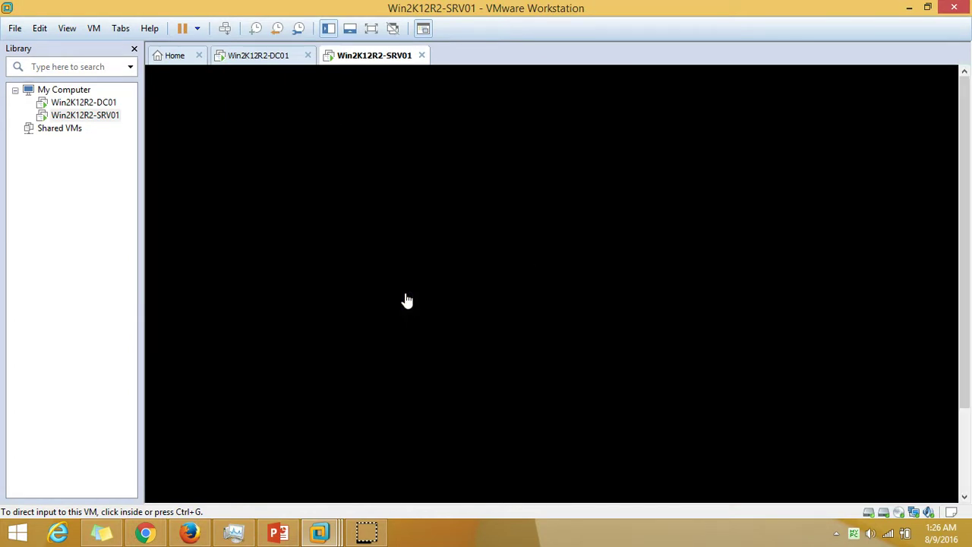
{"action": "left_click", "coordinate": [366, 534]}
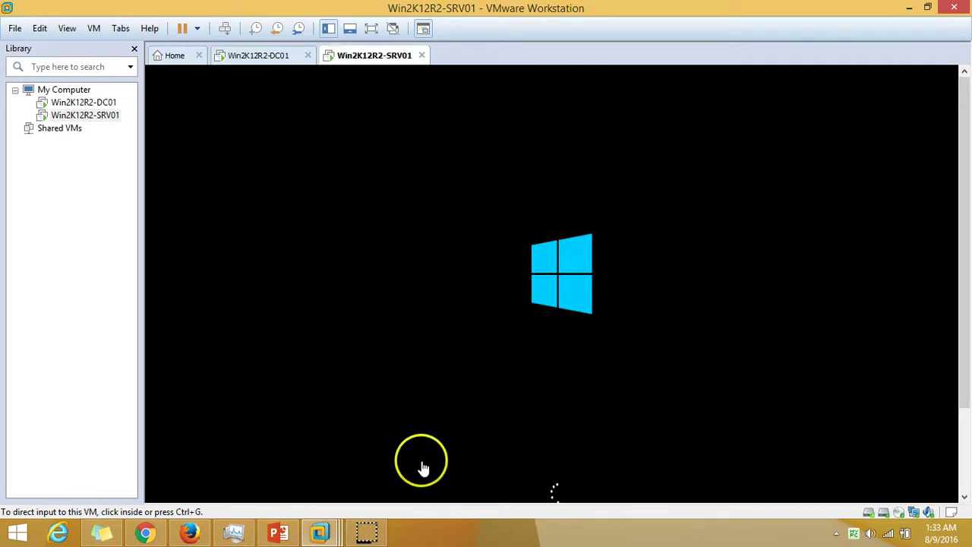
{"action": "left_click", "coordinate": [354, 524]}
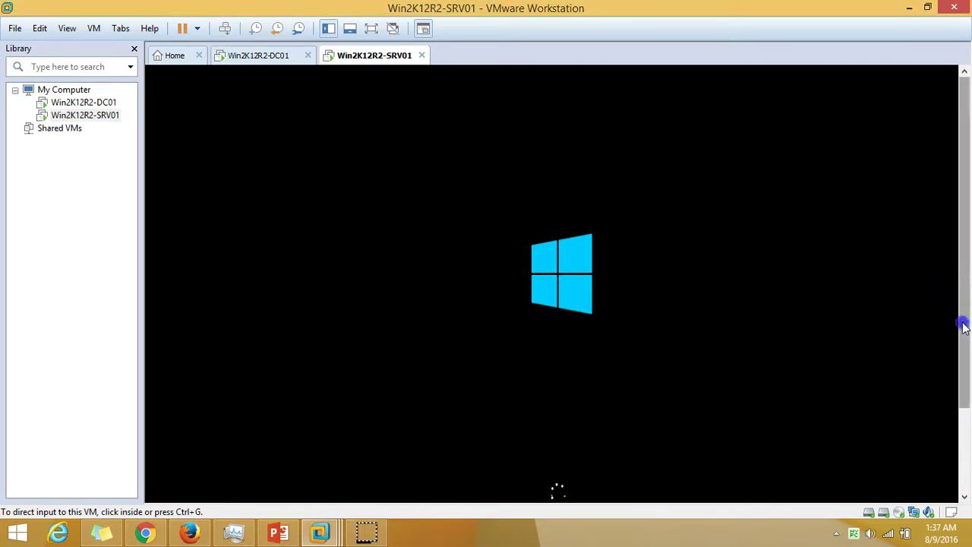
{"action": "left_click_drag", "start_coordinate": [965, 326], "coordinate": [969, 389]}
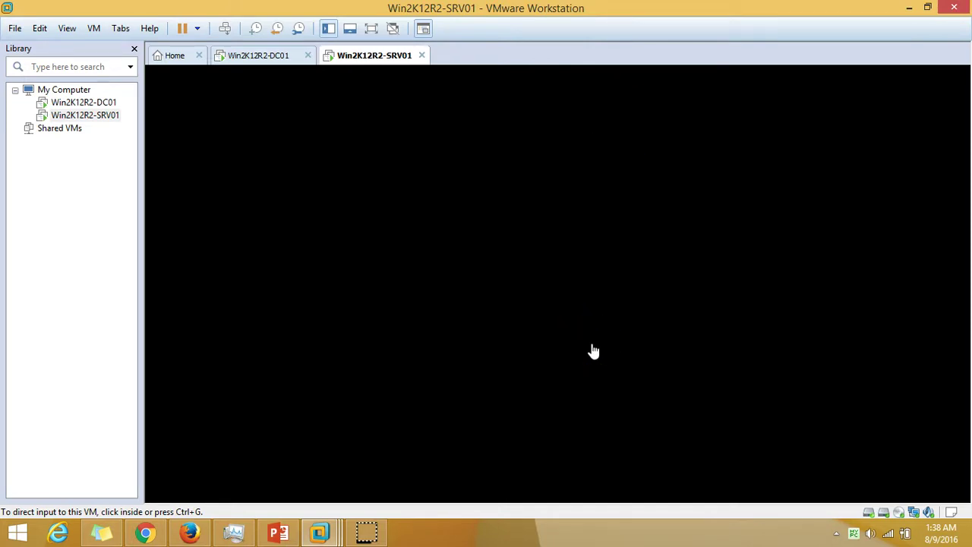
{"action": "left_click", "coordinate": [471, 452]}
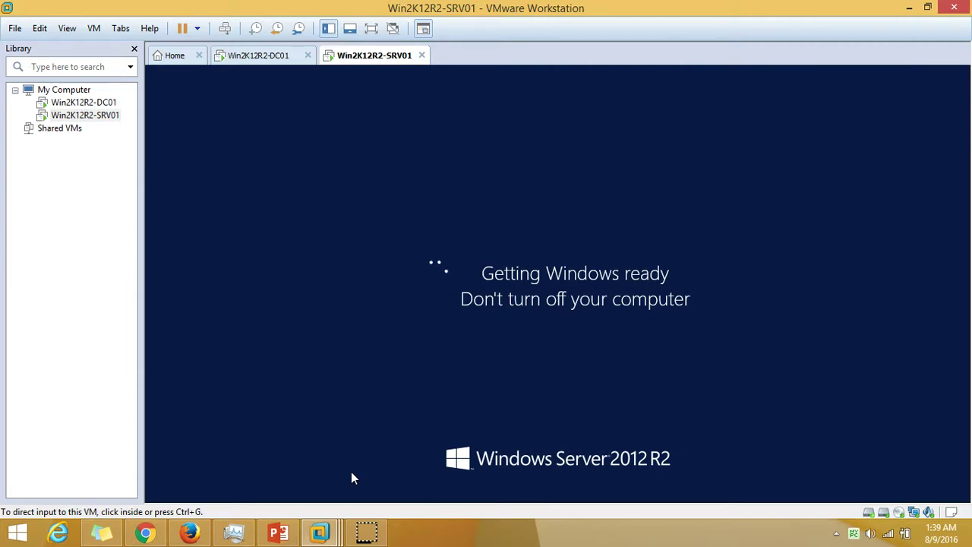
{"action": "left_click", "coordinate": [391, 423]}
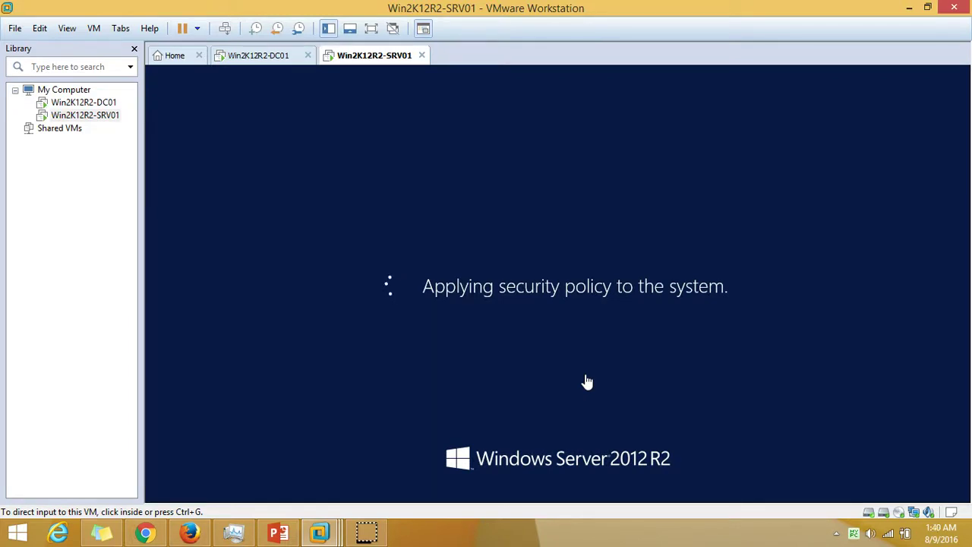
{"action": "left_click", "coordinate": [354, 225]}
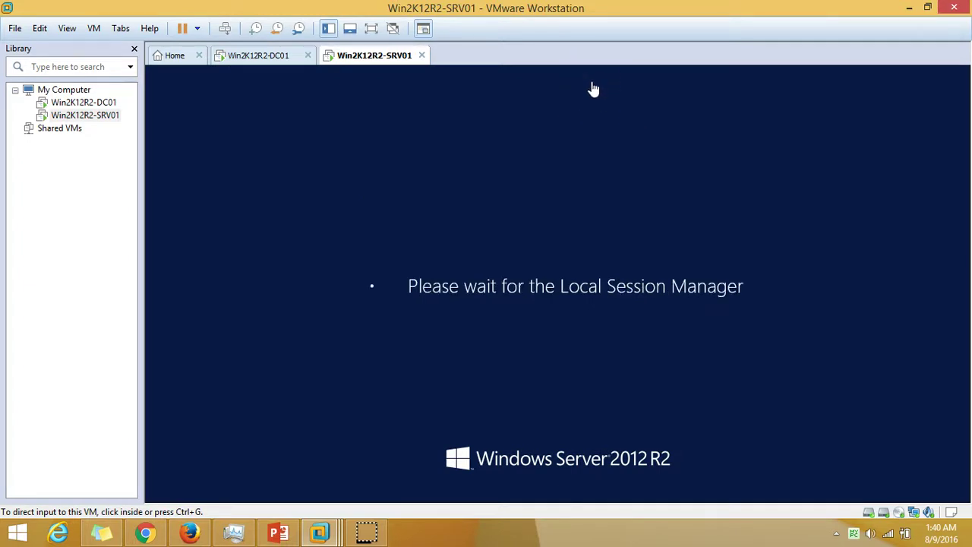
{"action": "left_click", "coordinate": [566, 67]}
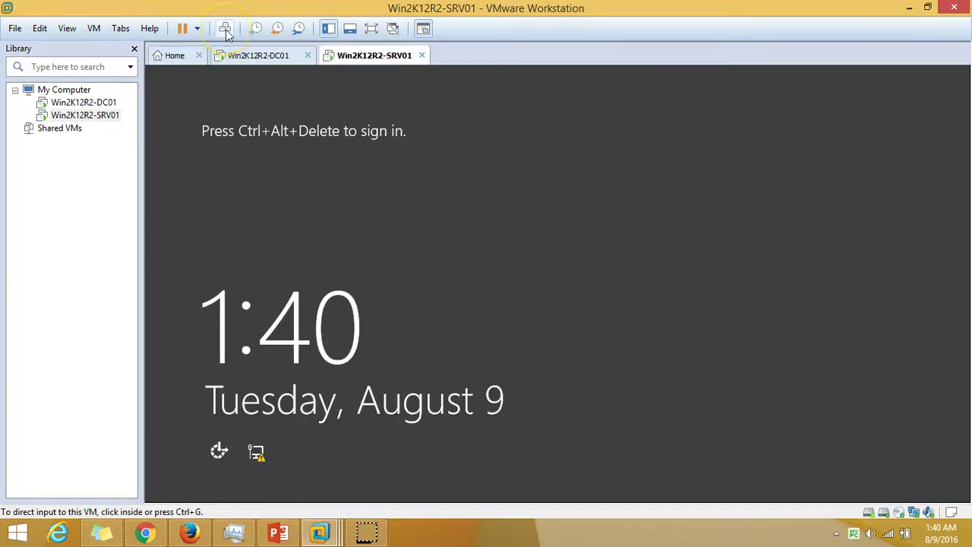
Step: Unlock the restarted Win2K12R2-SRV01 virtual machine and sign in to the ServerAdmin account with the account password
{"action": "left_click", "coordinate": [226, 29]}
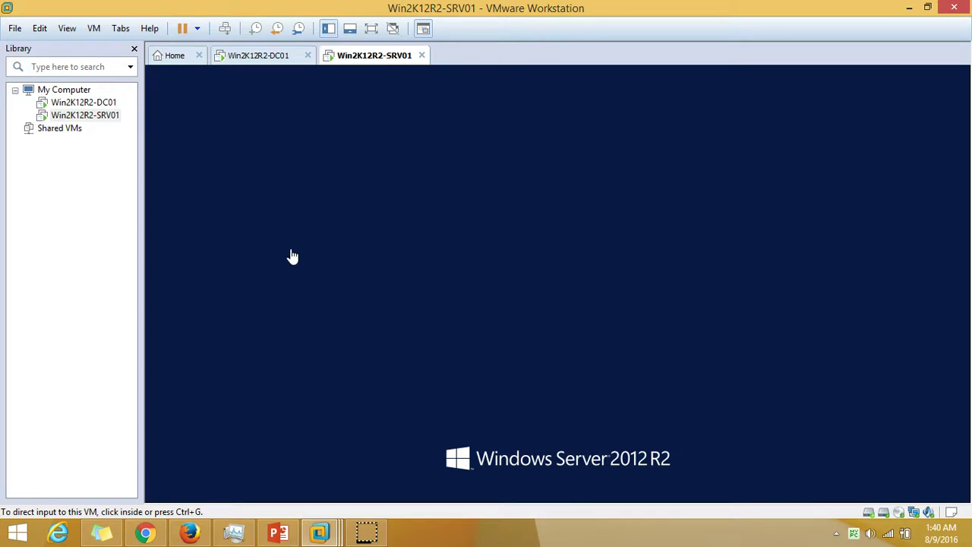
{"action": "left_click", "coordinate": [572, 202]}
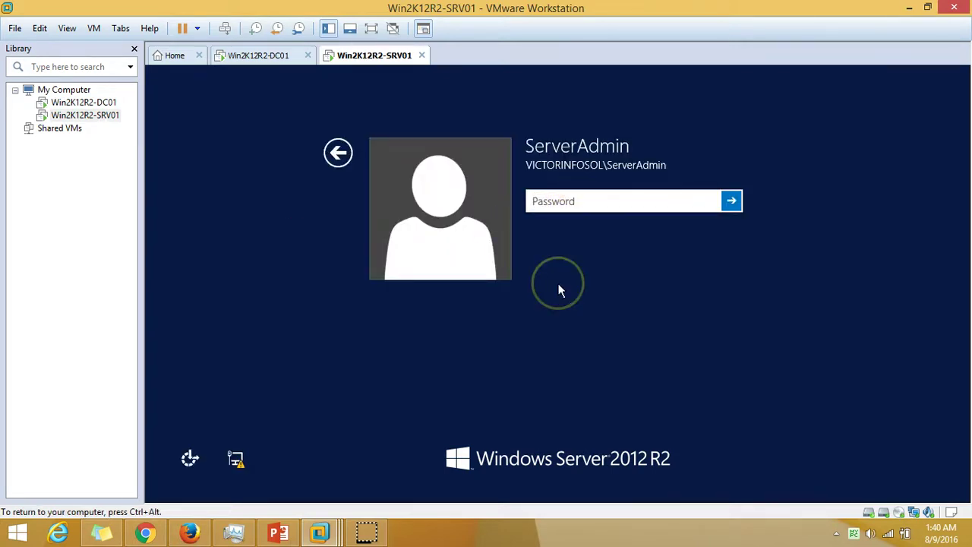
{"action": "type", "text": "•••••"}
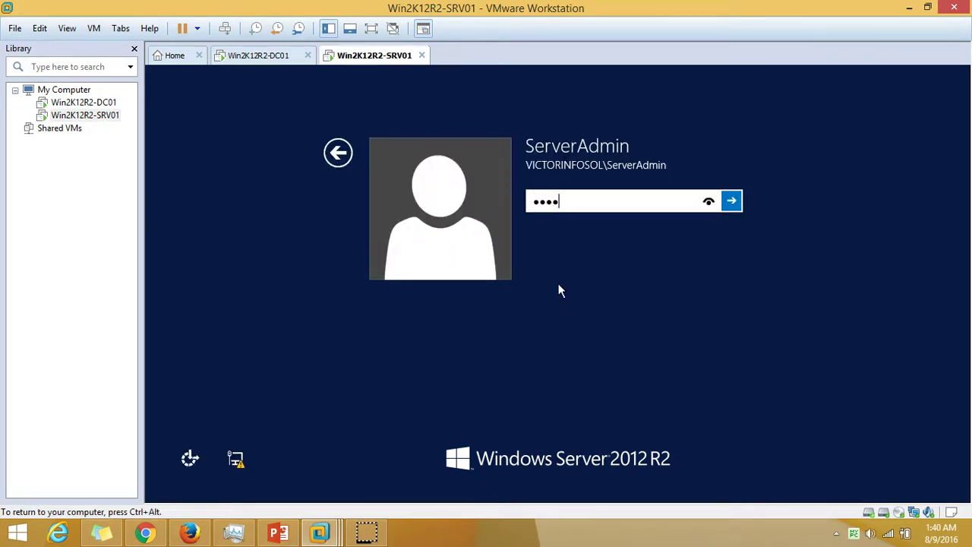
{"action": "type", "text": "••••"}
{"action": "key", "text": "Return"}
{"action": "key", "text": "ctrl+alt"}
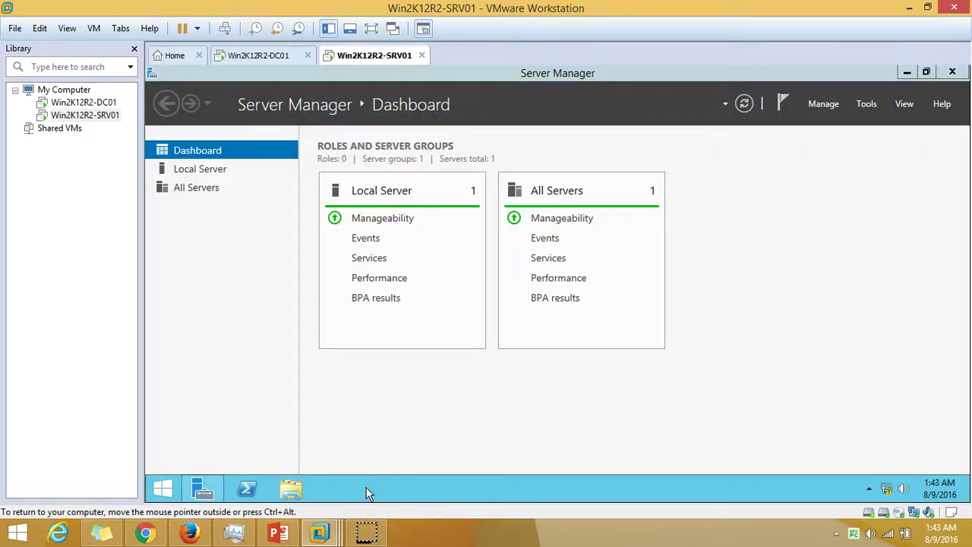
Step: Launch Hyper-V Manager from Server Manager, maximize it, select the WIN2K12R2-SRV01 host and collapse its Checkpoints section
{"action": "left_click", "coordinate": [232, 278]}
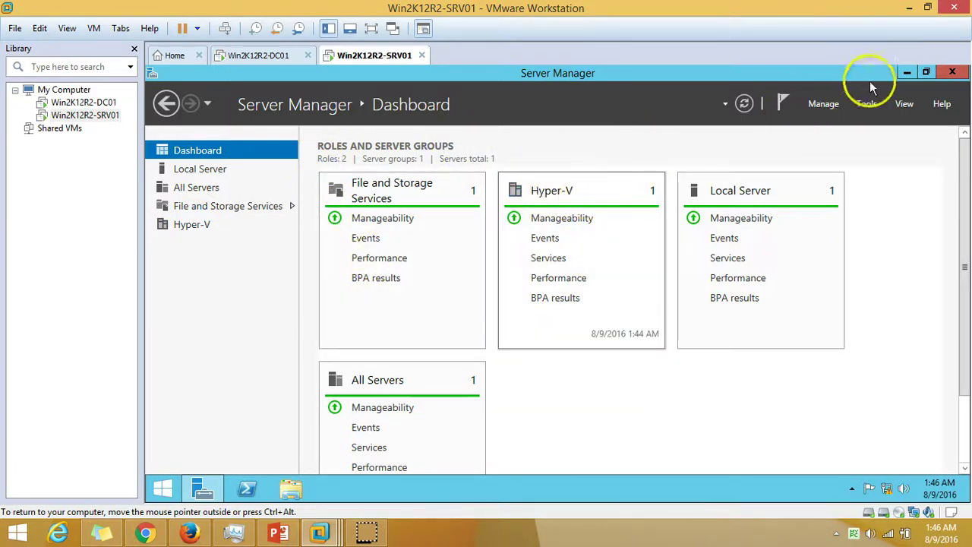
{"action": "left_click", "coordinate": [866, 105]}
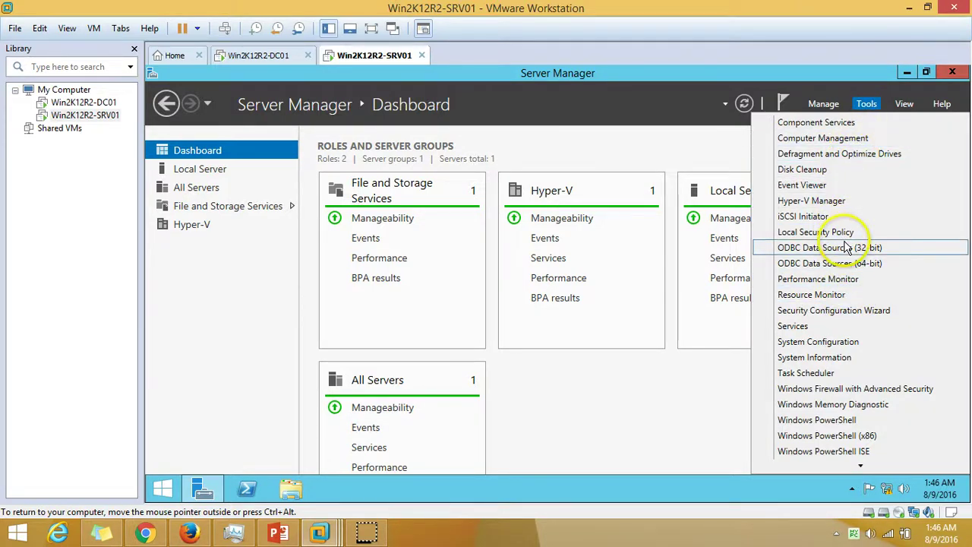
{"action": "left_click", "coordinate": [836, 201]}
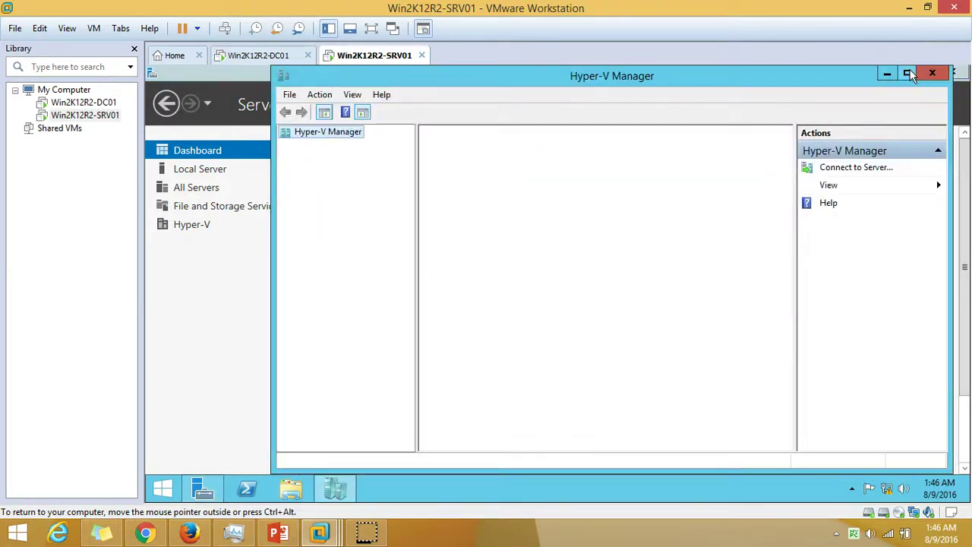
{"action": "double_click", "coordinate": [693, 86]}
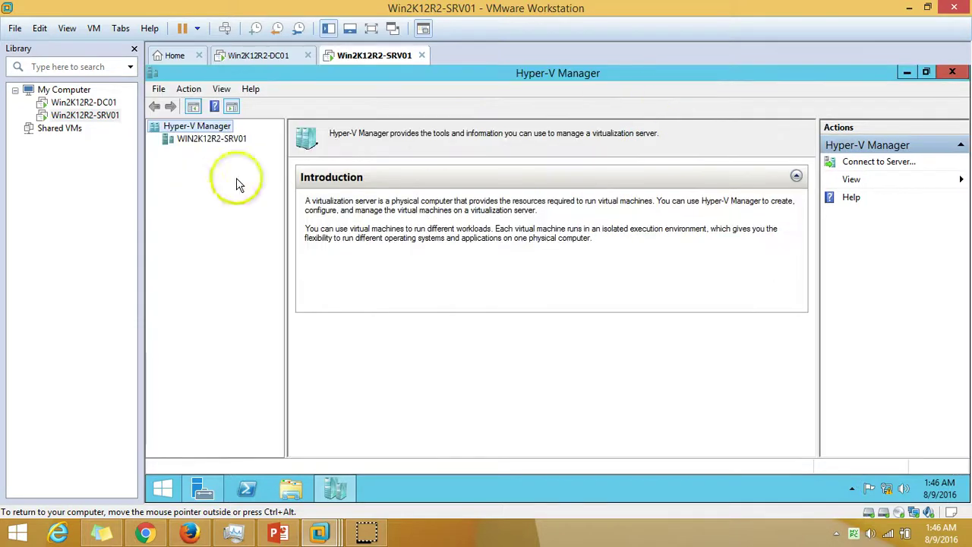
{"action": "left_click", "coordinate": [205, 140]}
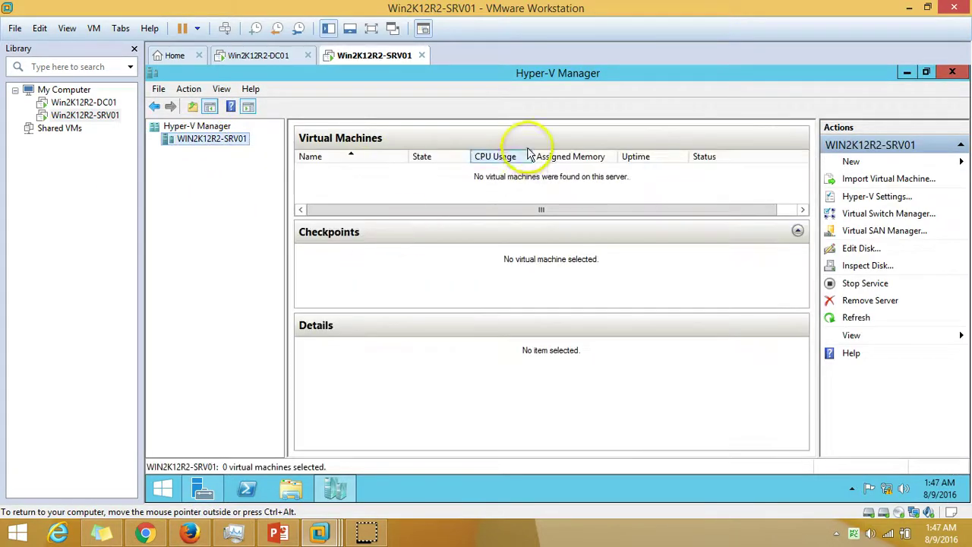
{"action": "left_click", "coordinate": [798, 230]}
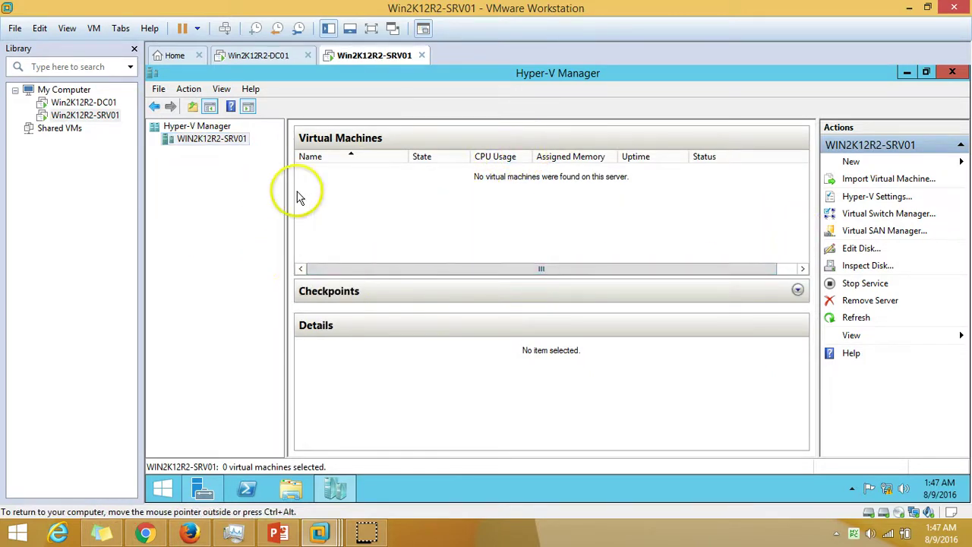
Step: Open the Hyper-V Settings of WIN2K12R2-SRV01 and examine the default folders for virtual hard disks and virtual machines
{"action": "right_click", "coordinate": [236, 147]}
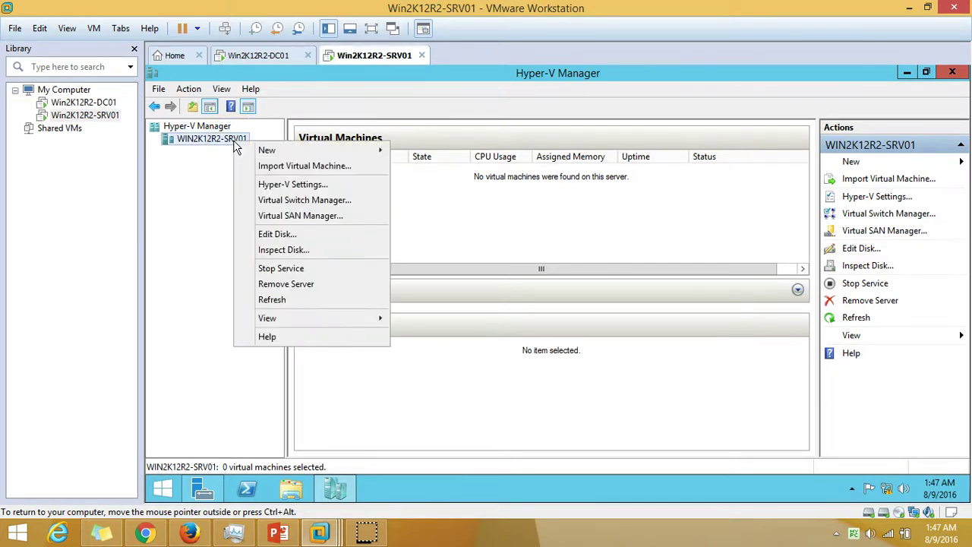
{"action": "left_click", "coordinate": [306, 189]}
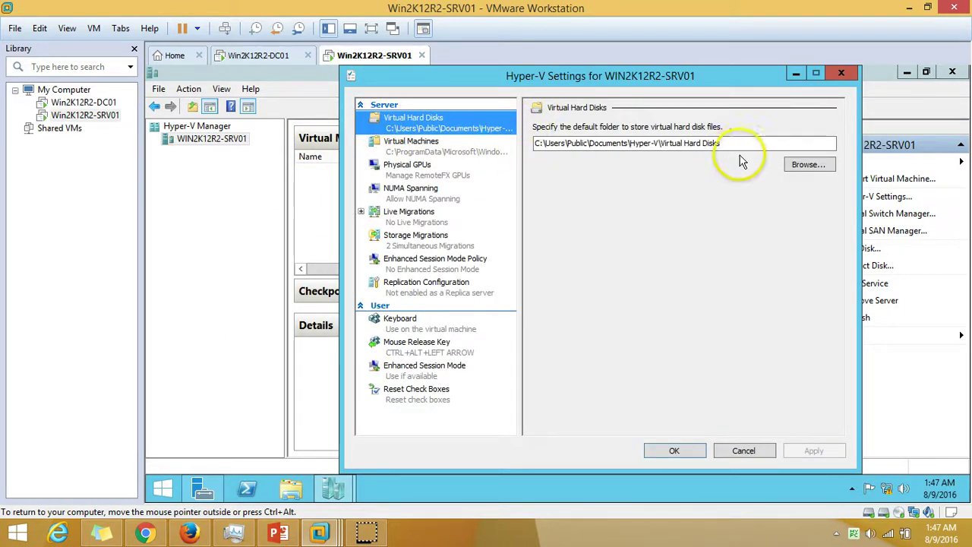
{"action": "left_click_drag", "start_coordinate": [744, 143], "coordinate": [506, 153]}
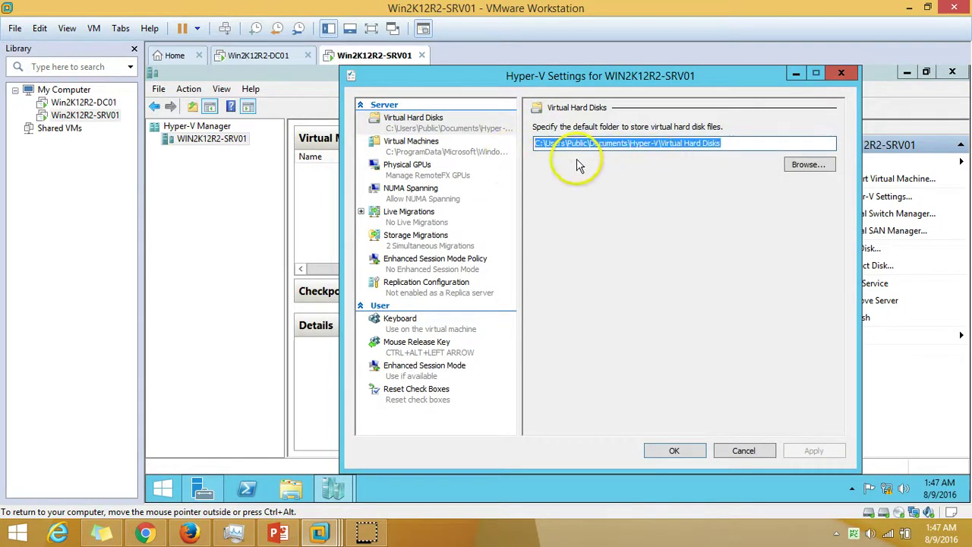
{"action": "left_click", "coordinate": [444, 144]}
{"action": "left_click", "coordinate": [452, 125]}
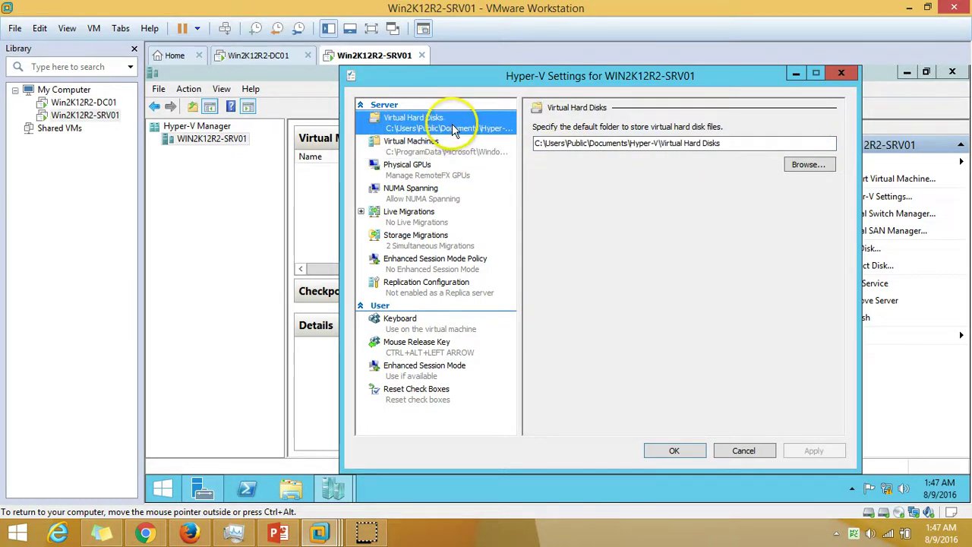
{"action": "left_click", "coordinate": [471, 149]}
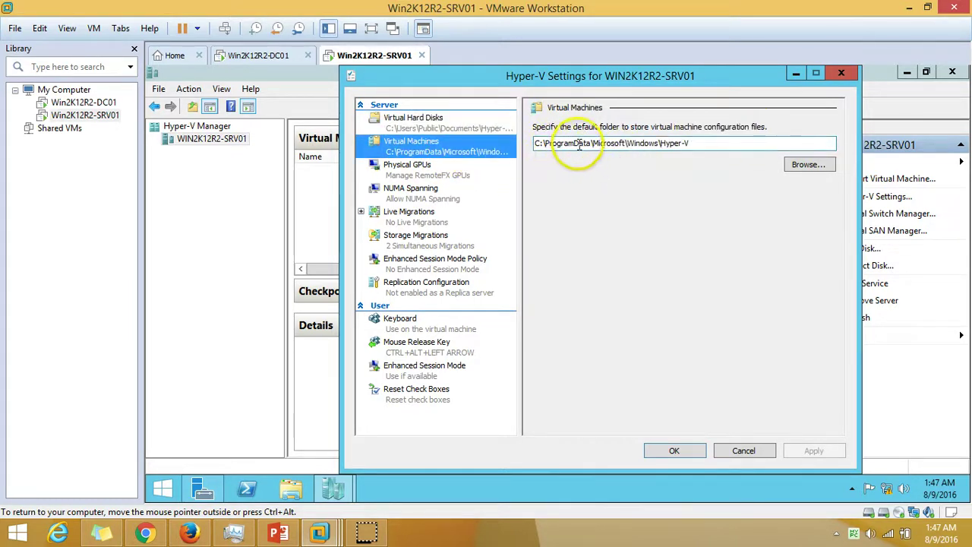
{"action": "left_click_drag", "start_coordinate": [585, 144], "coordinate": [535, 144]}
{"action": "left_click", "coordinate": [688, 144]}
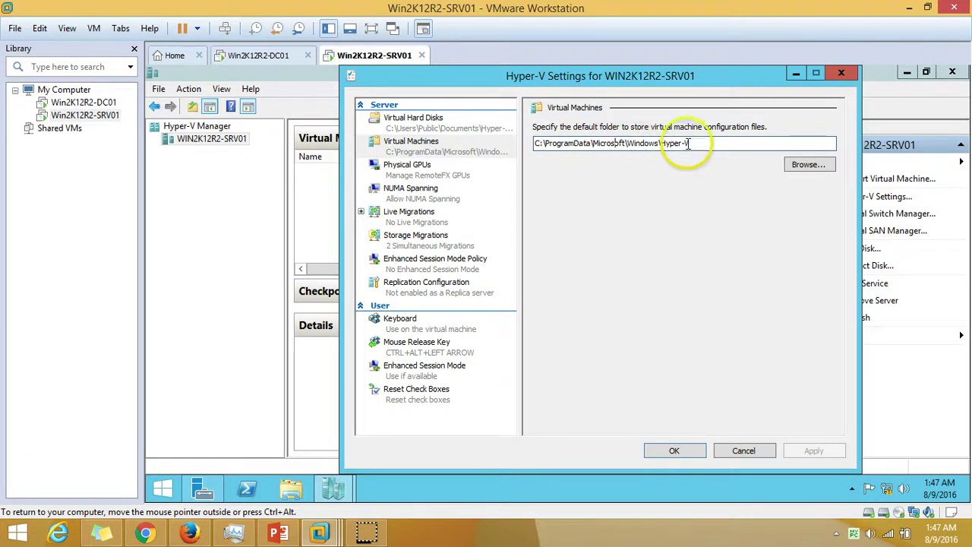
{"action": "left_click_drag", "start_coordinate": [714, 143], "coordinate": [553, 144]}
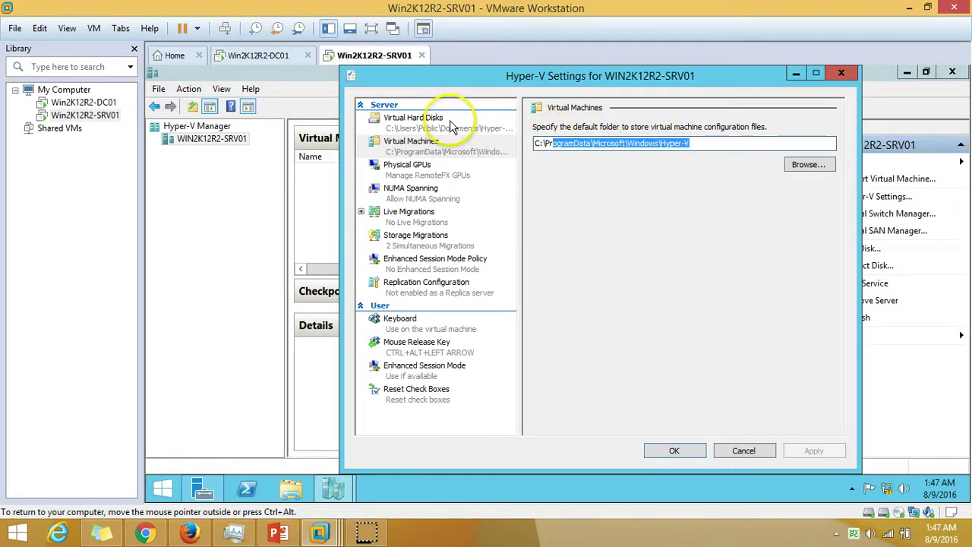
Step: Set the default virtual hard disks folder to the Hyper-V folder on the Hyper-V Disk (D:) drive
{"action": "left_click", "coordinate": [451, 125]}
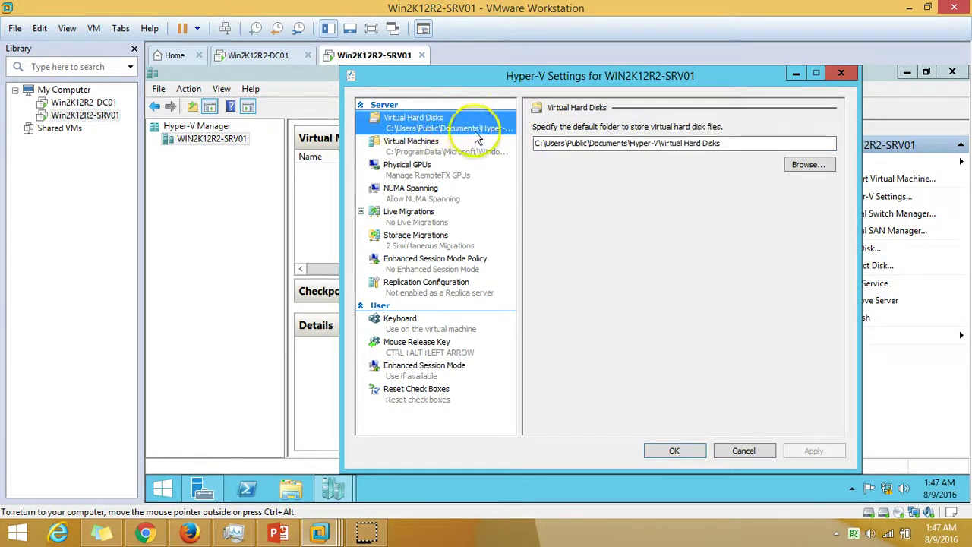
{"action": "left_click", "coordinate": [824, 172]}
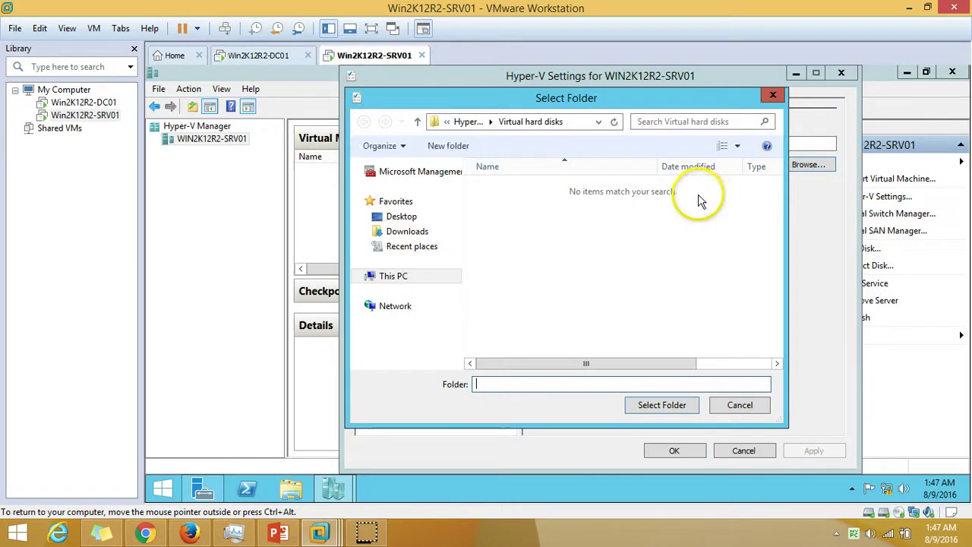
{"action": "left_click", "coordinate": [408, 278]}
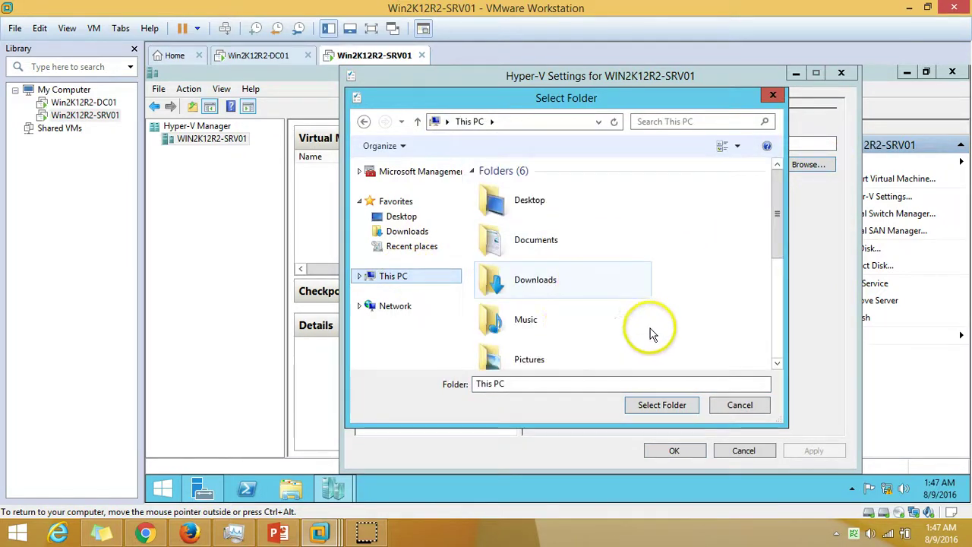
{"action": "scroll", "coordinate": [779, 308], "scroll_direction": "down", "scroll_amount": 5}
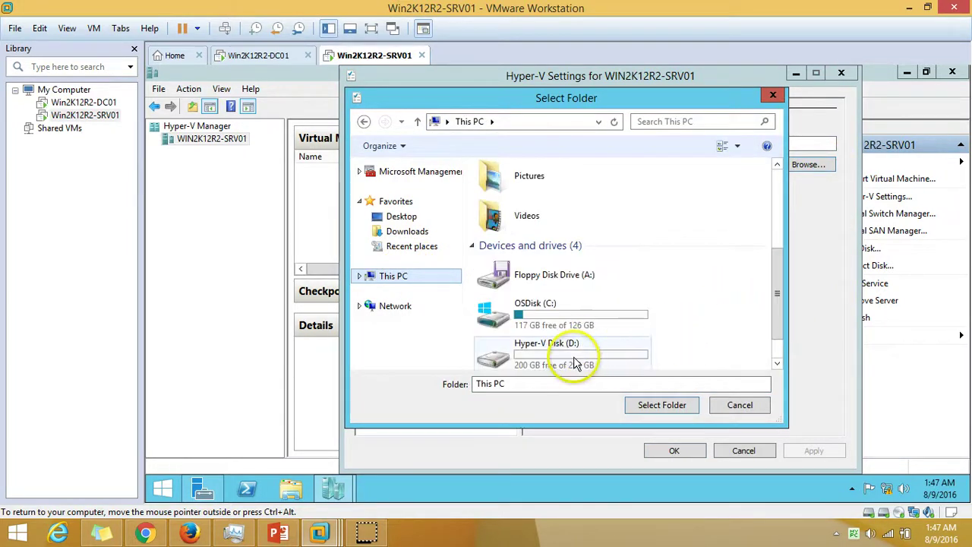
{"action": "double_click", "coordinate": [582, 360]}
{"action": "double_click", "coordinate": [508, 187]}
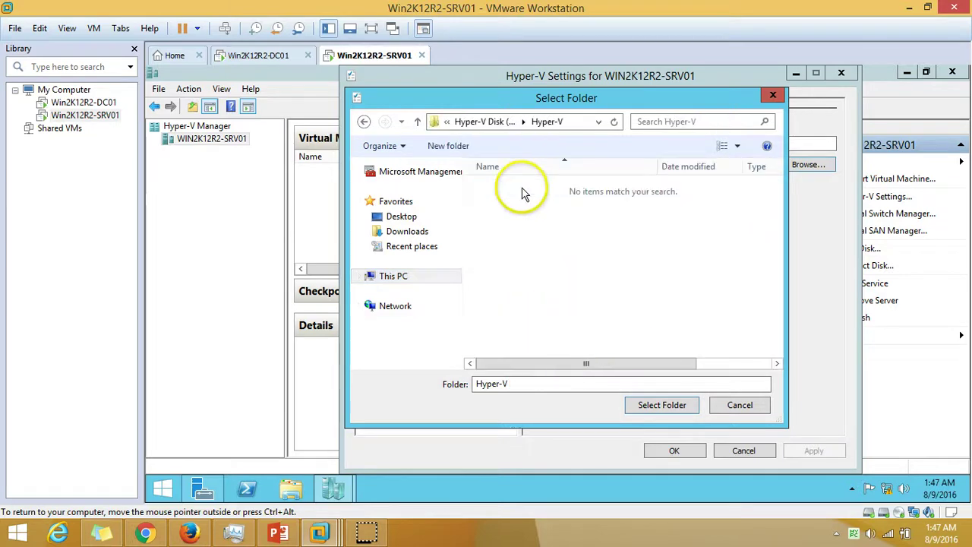
{"action": "left_click", "coordinate": [669, 405]}
Step: Copy the virtual hard disks path D:\Hyper-V\ into the default virtual machines folder, then apply and close the Hyper-V settings
{"action": "left_click_drag", "start_coordinate": [608, 144], "coordinate": [510, 145]}
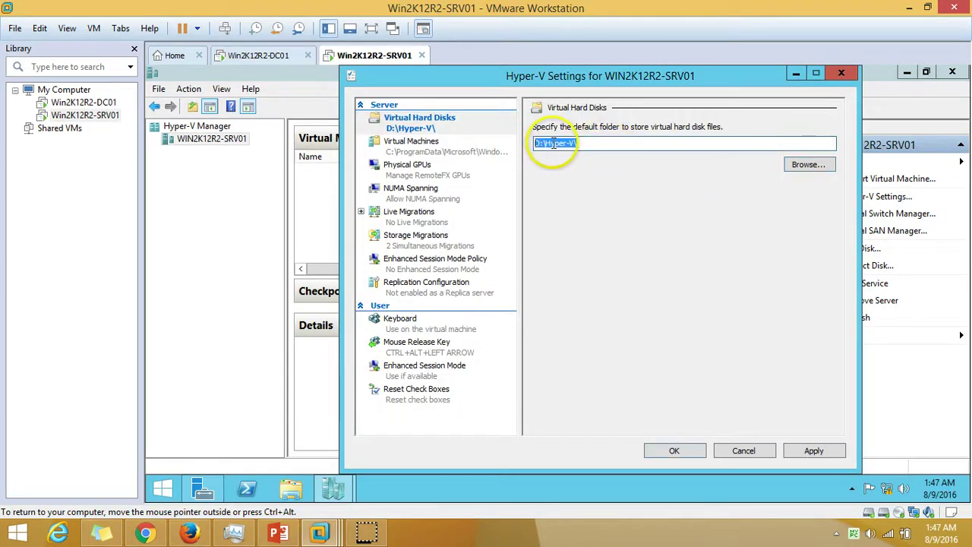
{"action": "right_click", "coordinate": [547, 145]}
{"action": "left_click", "coordinate": [586, 189]}
{"action": "left_click", "coordinate": [417, 144]}
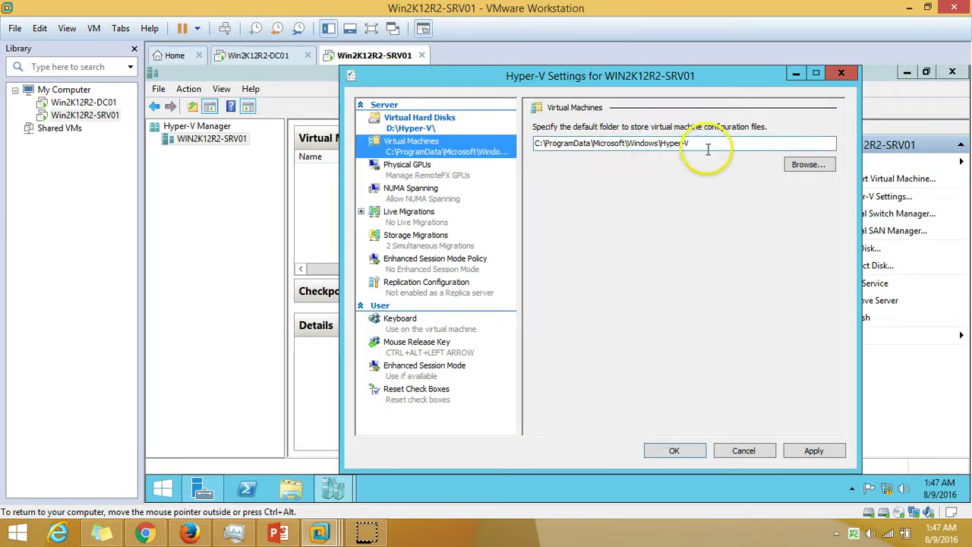
{"action": "left_click_drag", "start_coordinate": [708, 148], "coordinate": [506, 149]}
{"action": "right_click", "coordinate": [587, 148]}
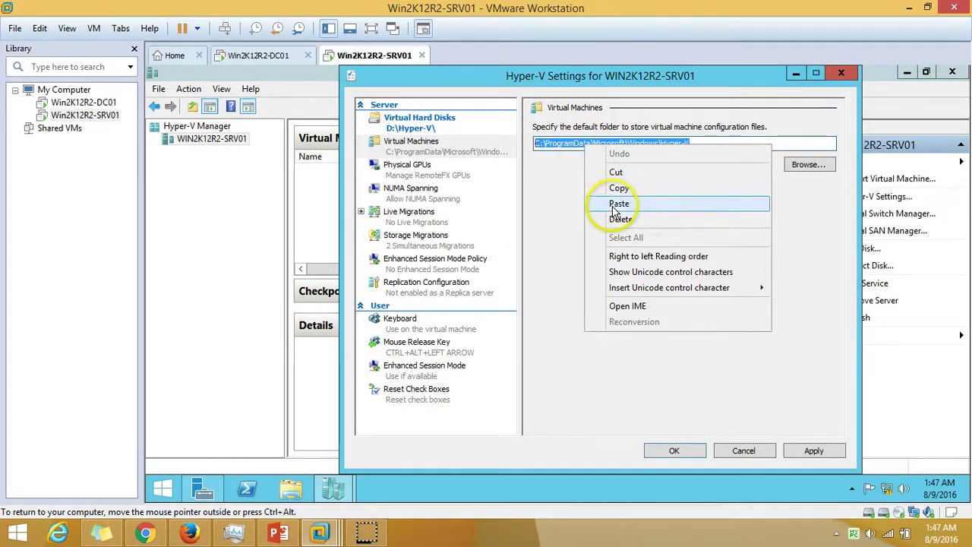
{"action": "left_click", "coordinate": [613, 203]}
{"action": "left_click", "coordinate": [806, 451]}
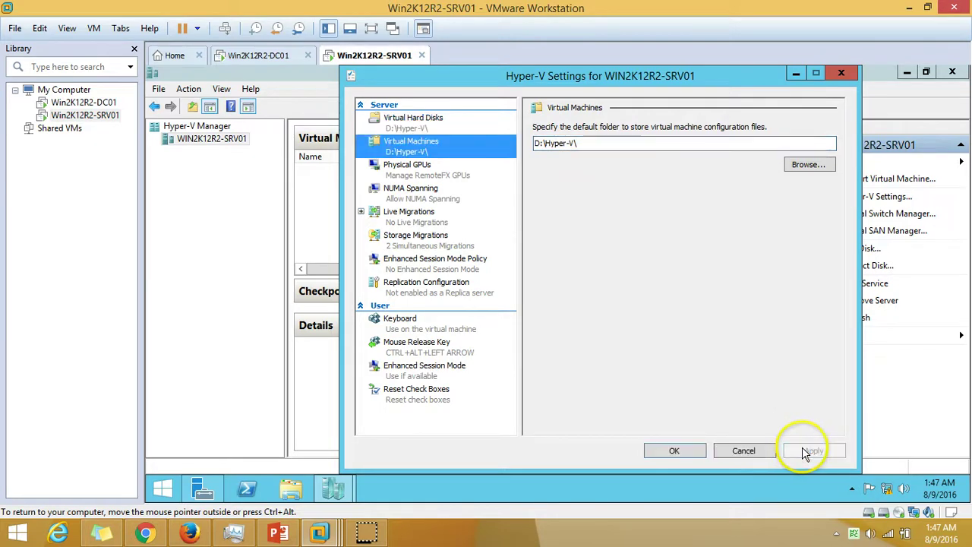
{"action": "left_click", "coordinate": [674, 451]}
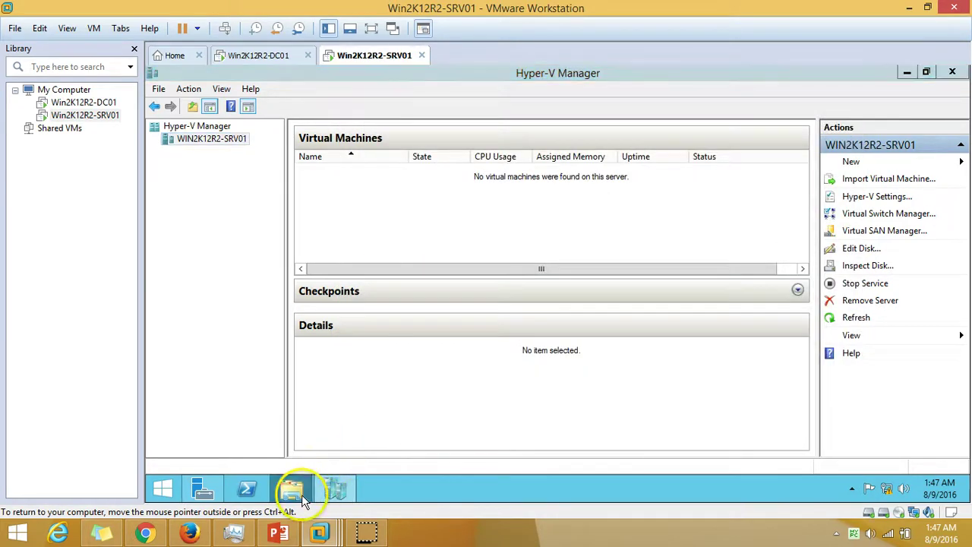
Step: Examine the contents of the Hyper-V folder on the Hyper-V Disk (D:) drive, then return to Hyper-V Manager
{"action": "key", "text": "super+e"}
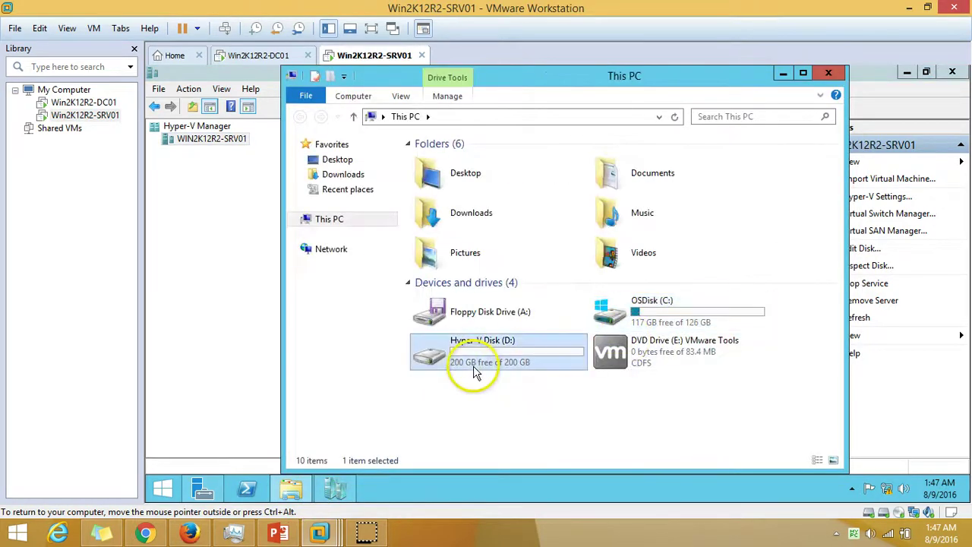
{"action": "double_click", "coordinate": [463, 364]}
{"action": "right_click", "coordinate": [526, 214]}
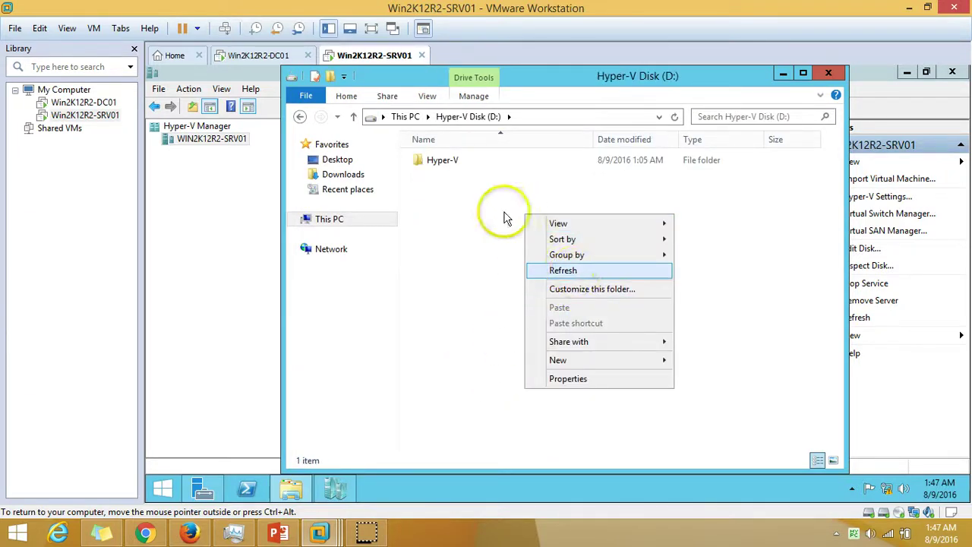
{"action": "left_click", "coordinate": [453, 160]}
{"action": "double_click", "coordinate": [453, 160]}
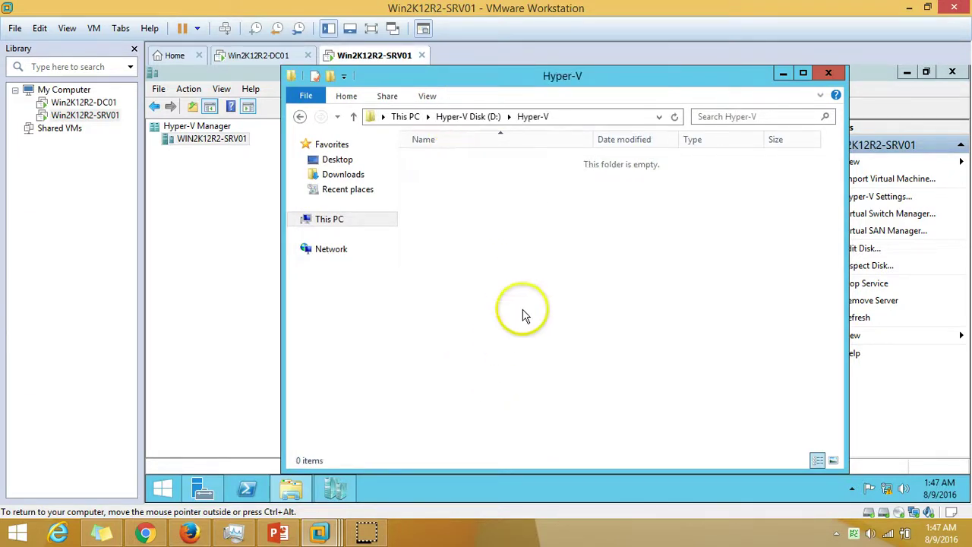
{"action": "left_click", "coordinate": [291, 488]}
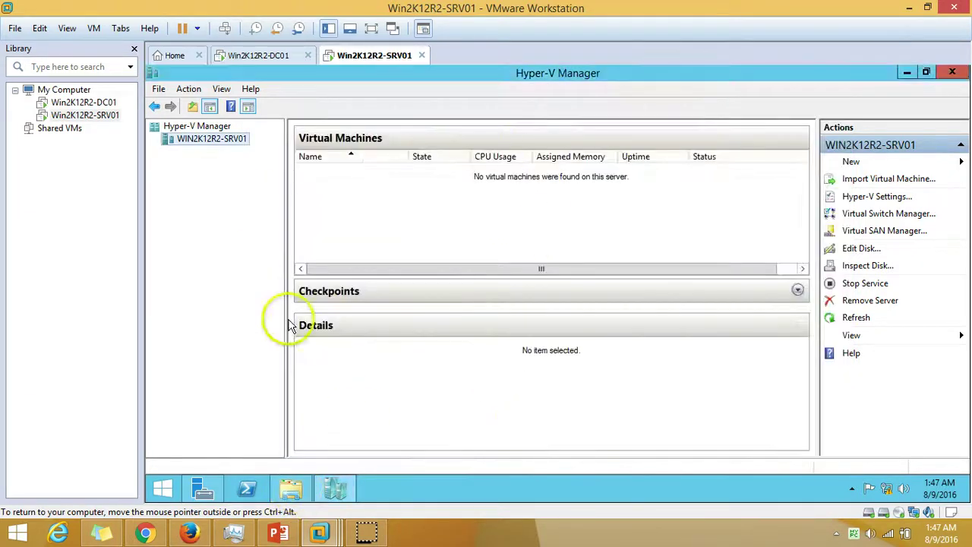
Step: Review the default virtual hard disks and virtual machines folders in the Hyper-V Settings of WIN2K12R2-SRV01, closing them without changes
{"action": "right_click", "coordinate": [225, 146]}
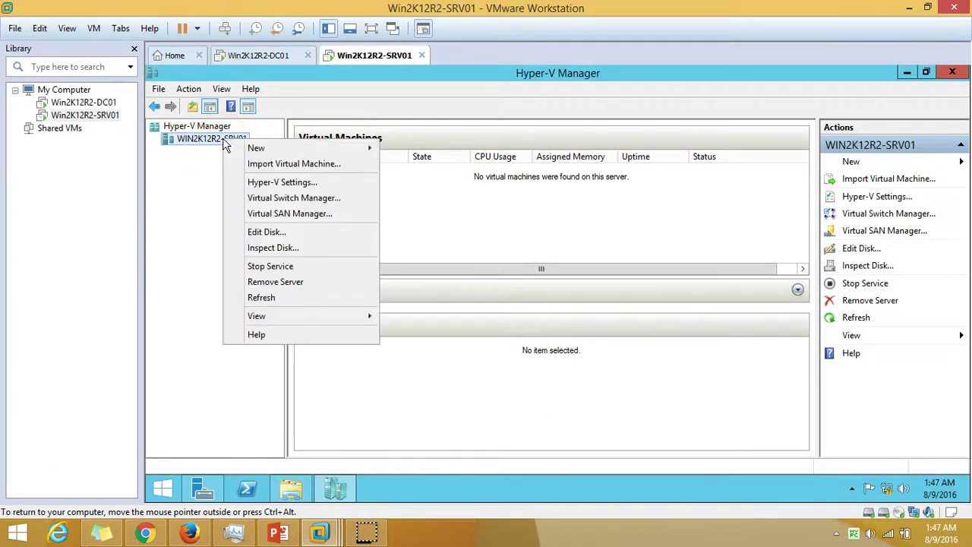
{"action": "left_click", "coordinate": [285, 183]}
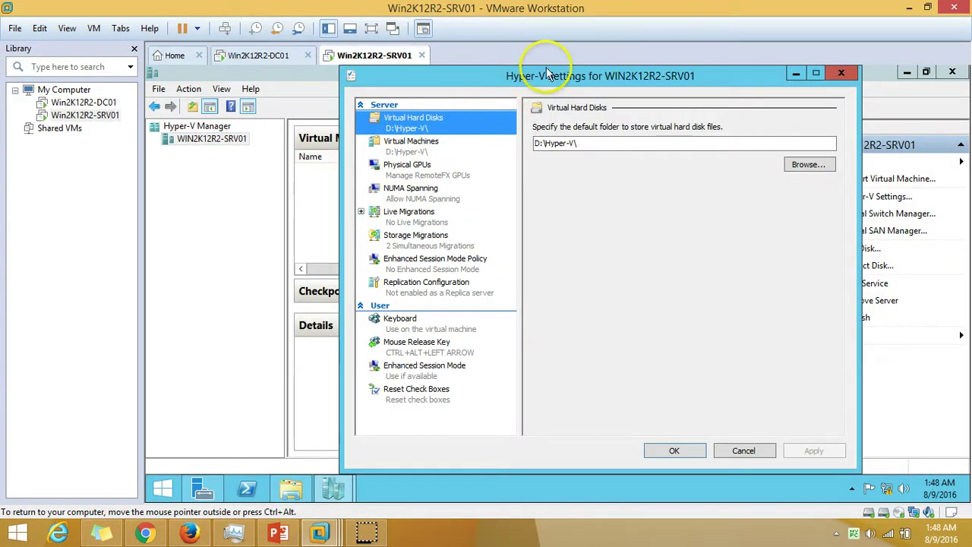
{"action": "left_click", "coordinate": [448, 143]}
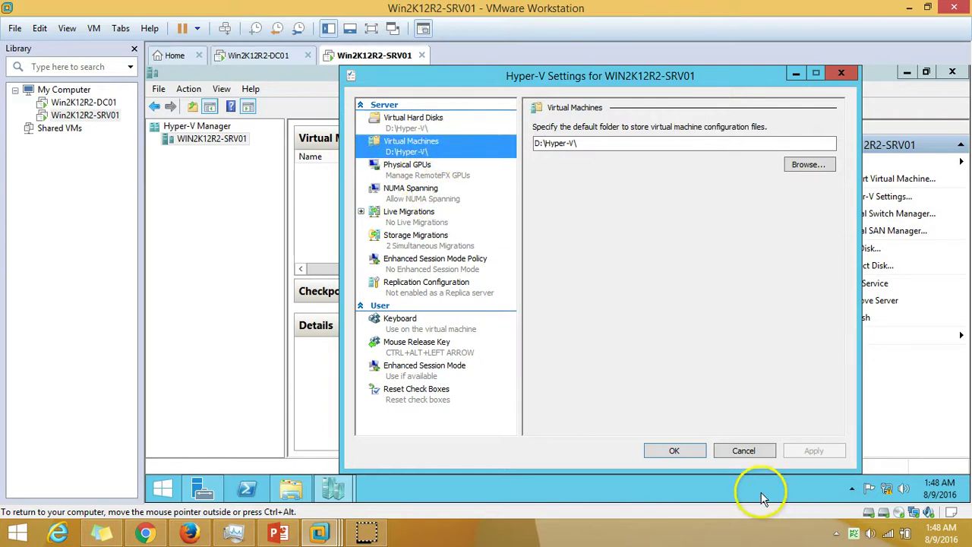
{"action": "left_click", "coordinate": [746, 450]}
Step: Open the Virtual Switch Manager for the WIN2K12R2-SRV01 host
{"action": "right_click", "coordinate": [216, 139]}
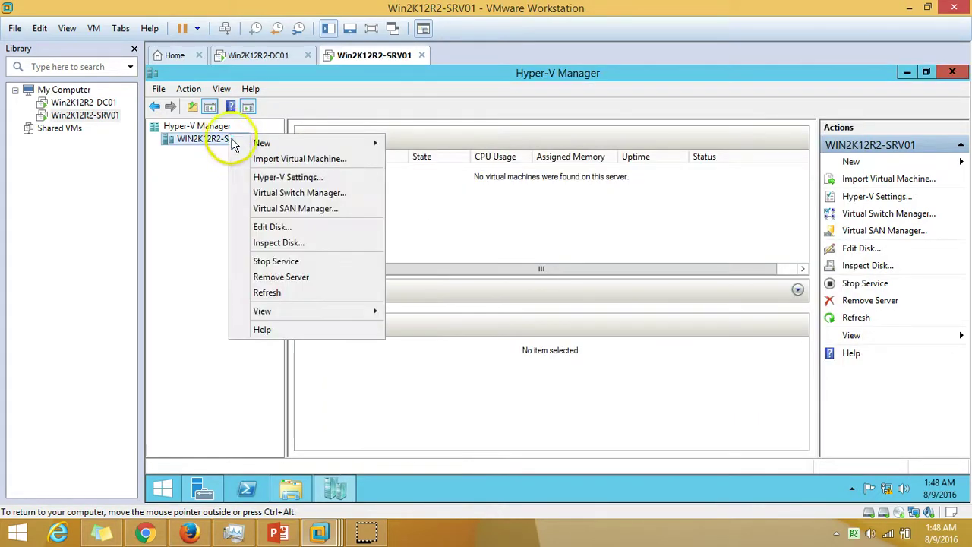
{"action": "left_click", "coordinate": [297, 193]}
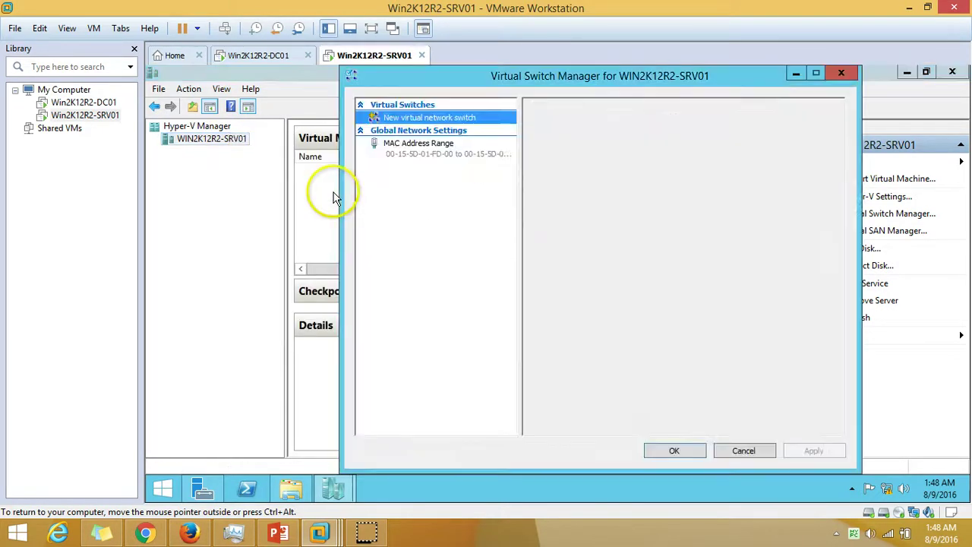
Step: Check the server's network adapters in Network Connections through the Network and Sharing Center, then return to the Virtual Switch Manager
{"action": "right_click", "coordinate": [895, 497]}
{"action": "key", "text": "Escape"}
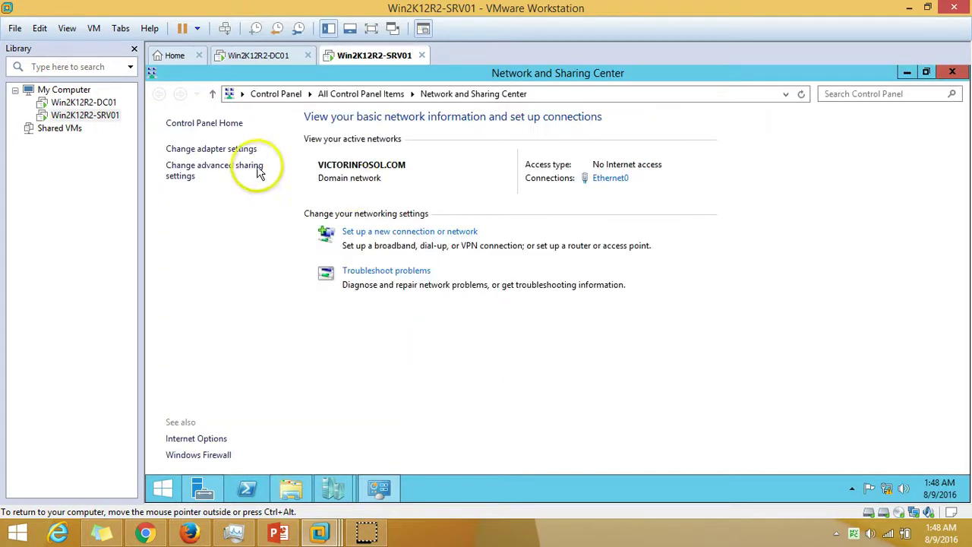
{"action": "left_click", "coordinate": [237, 150]}
{"action": "left_click", "coordinate": [254, 166]}
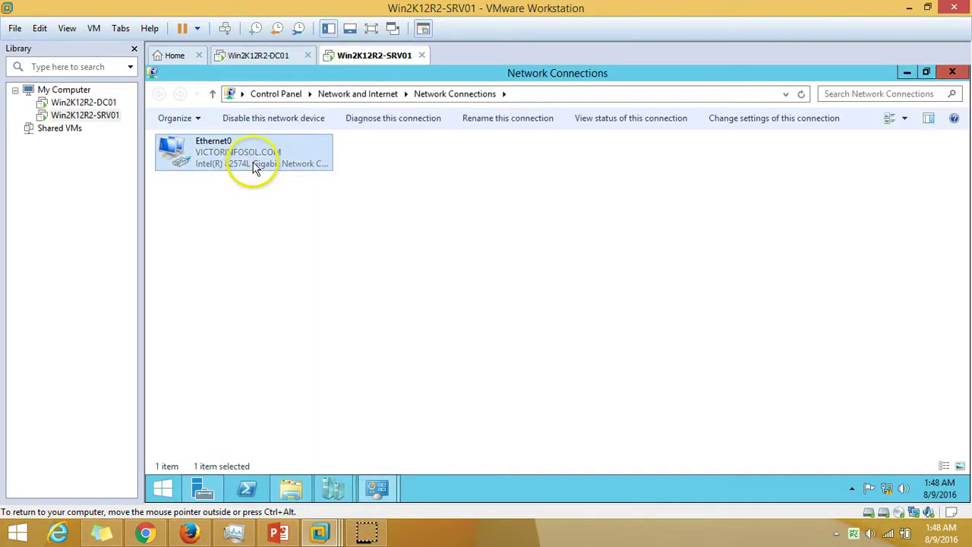
{"action": "right_click", "coordinate": [397, 206]}
{"action": "left_click", "coordinate": [446, 262]}
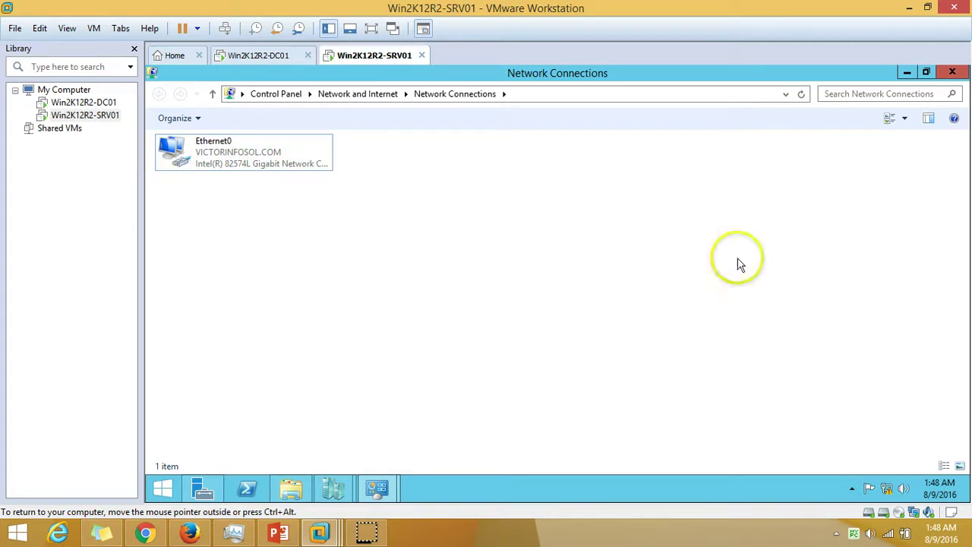
{"action": "left_click", "coordinate": [953, 74]}
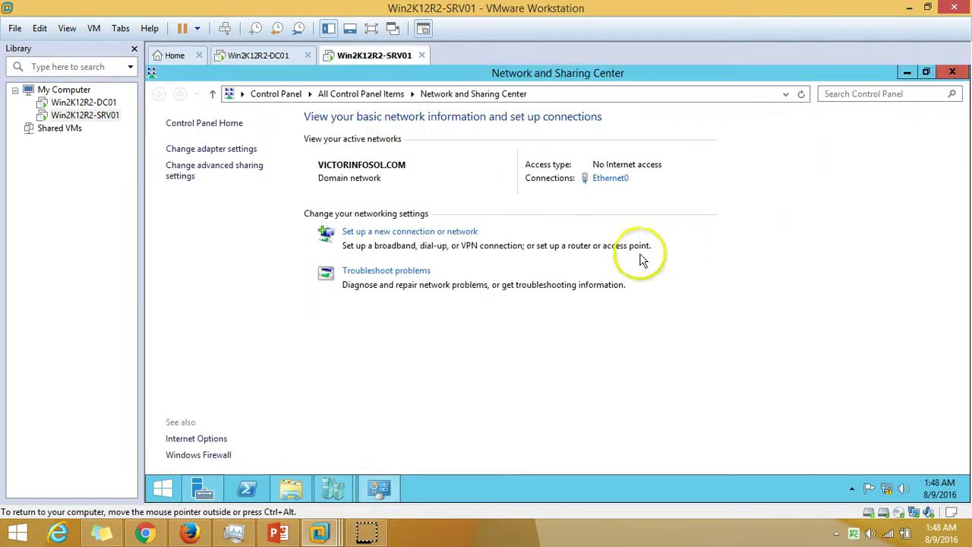
{"action": "left_click", "coordinate": [907, 72]}
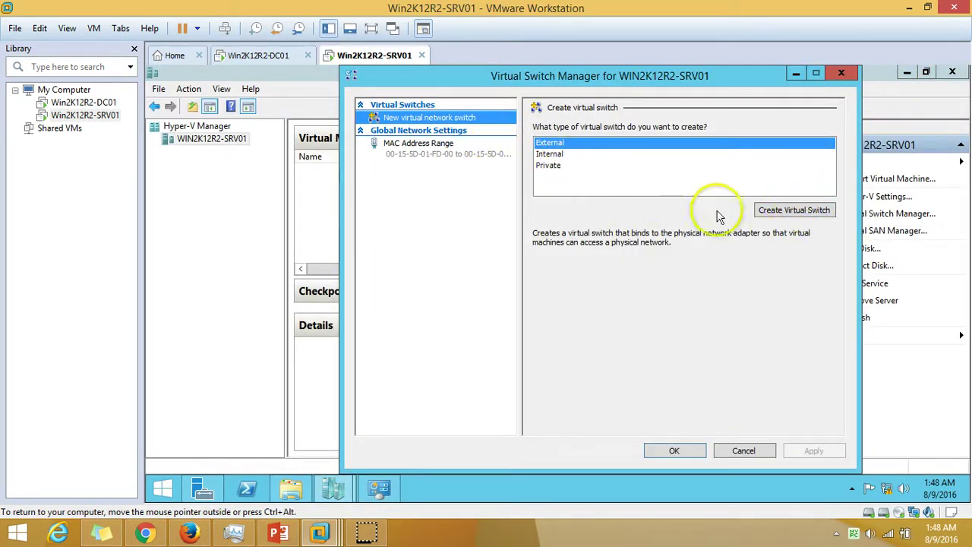
Step: Create a new External virtual switch and examine which physical adapters are available for its external network connection
{"action": "left_click", "coordinate": [752, 207]}
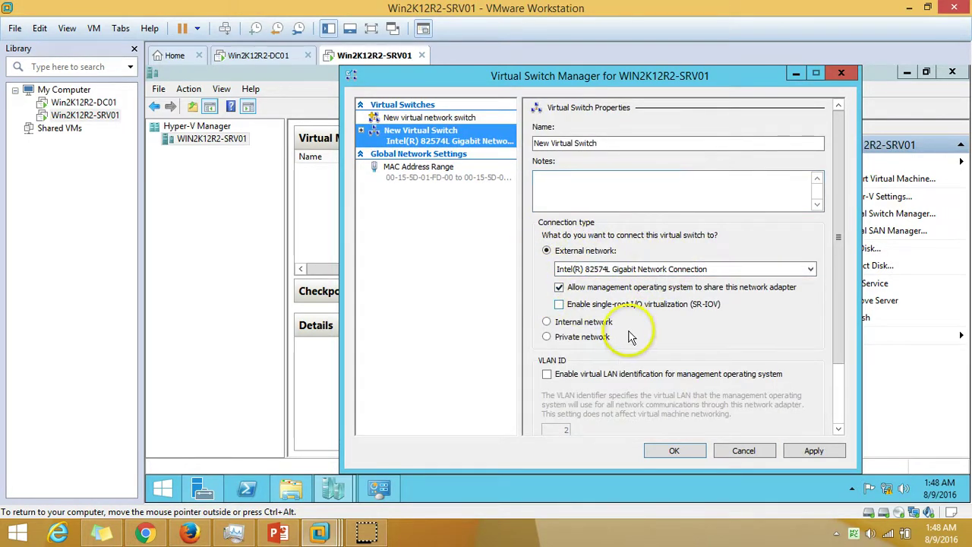
{"action": "left_click", "coordinate": [685, 272]}
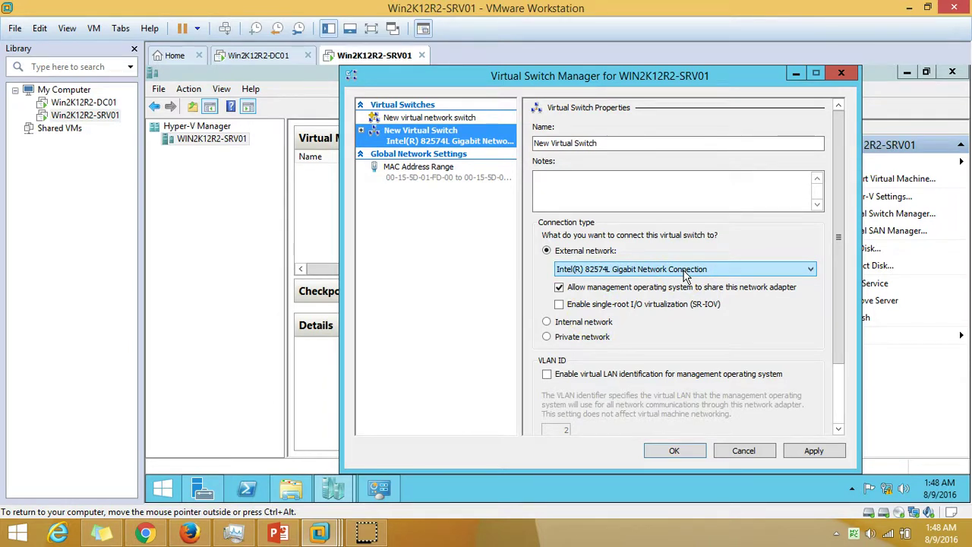
{"action": "left_click", "coordinate": [685, 274]}
{"action": "left_click", "coordinate": [495, 294]}
{"action": "left_click", "coordinate": [620, 273]}
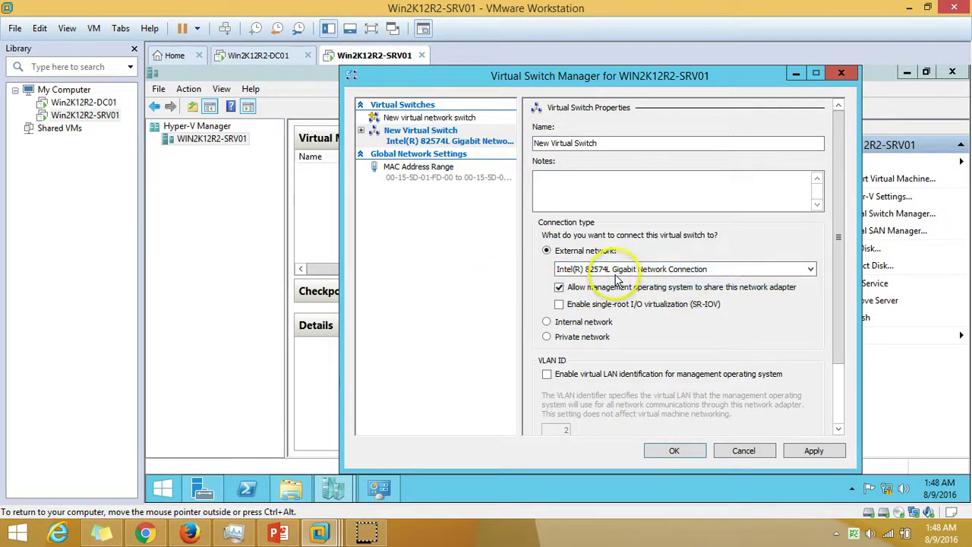
{"action": "left_click", "coordinate": [488, 287]}
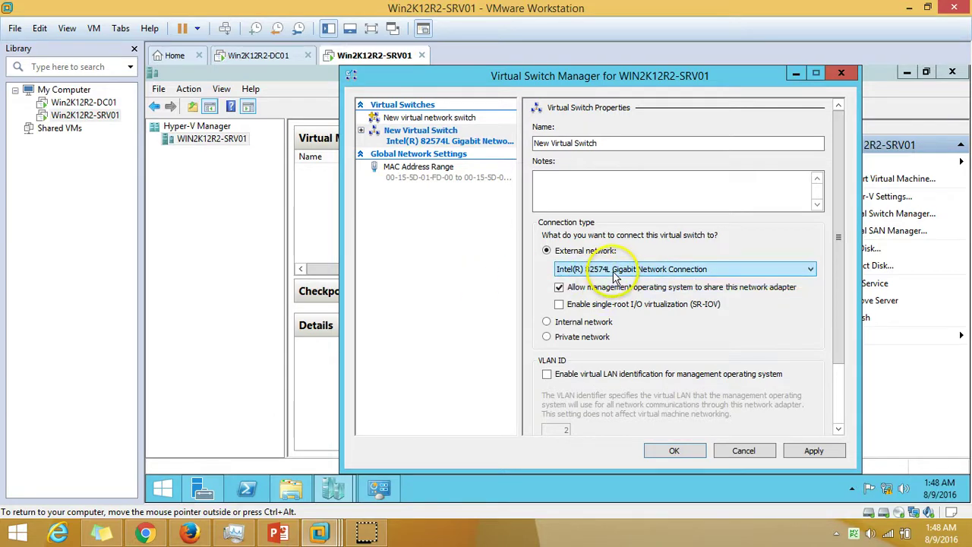
{"action": "left_click", "coordinate": [655, 277]}
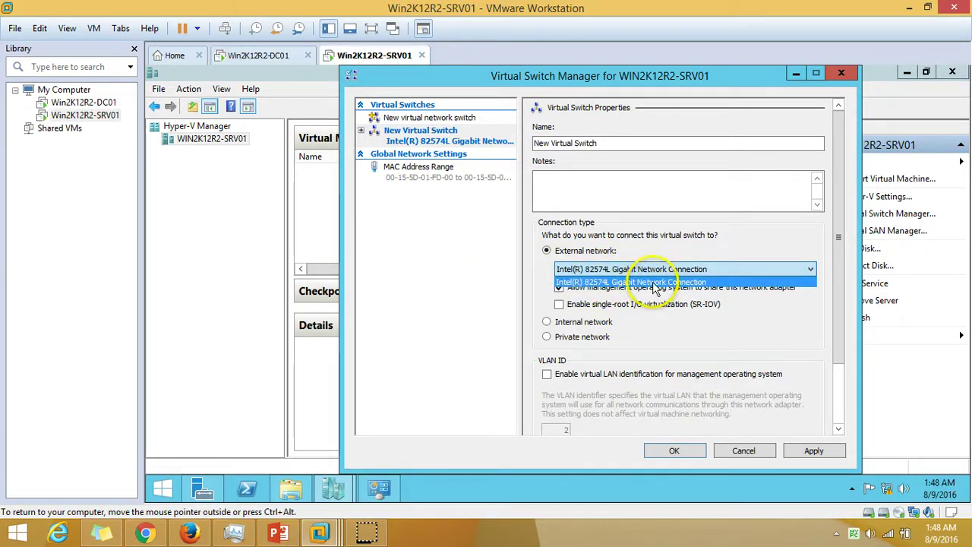
{"action": "left_click", "coordinate": [473, 311]}
Step: Go back to the Network and Sharing Center, open the adapter settings and refresh the Network Connections list
{"action": "left_click", "coordinate": [381, 490]}
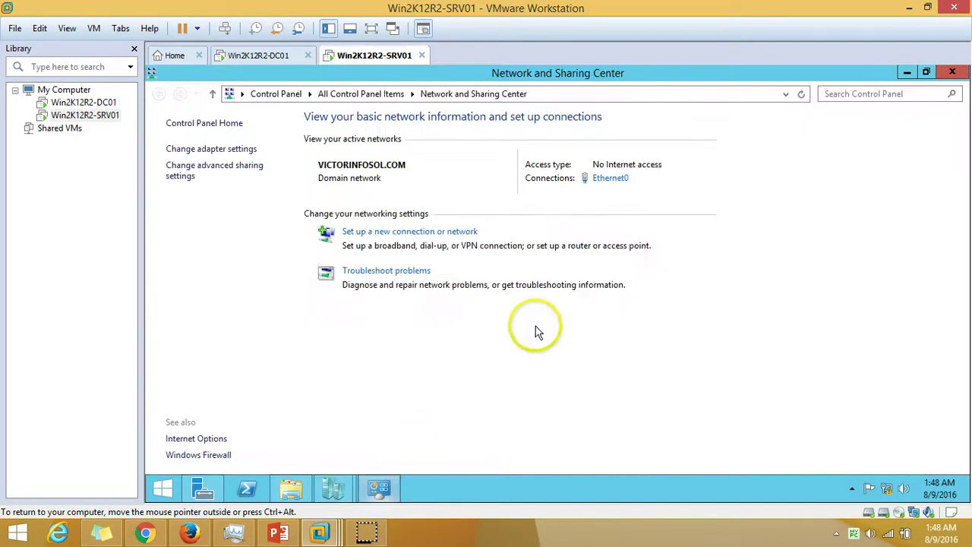
{"action": "left_click", "coordinate": [226, 151]}
{"action": "right_click", "coordinate": [383, 276]}
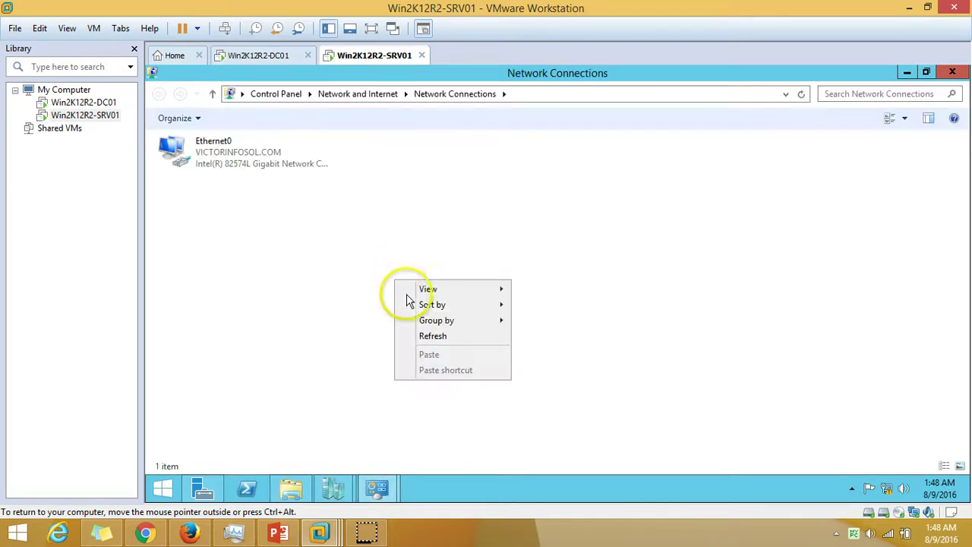
{"action": "left_click", "coordinate": [453, 337]}
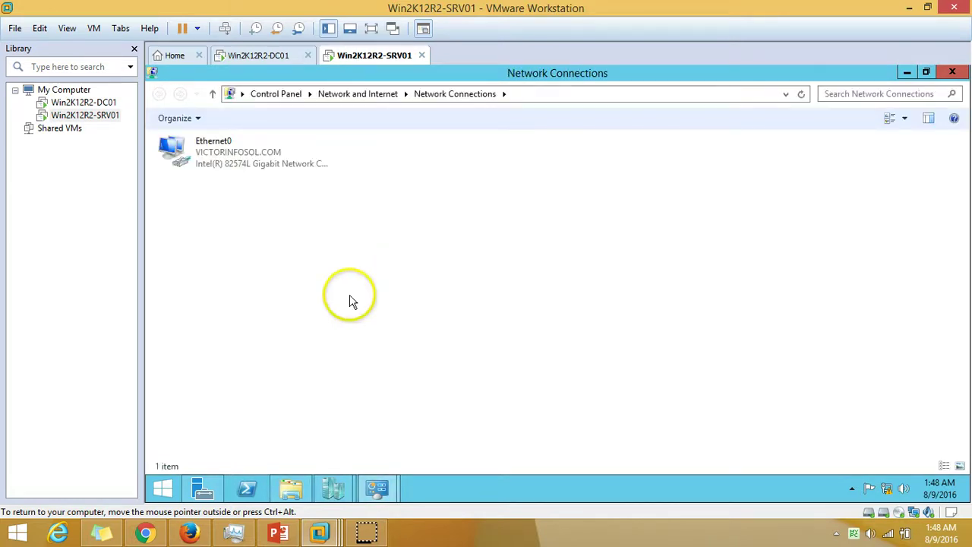
Step: Add a second network adapter with a Bridged connection to the Win2K12R2-SRV01 virtual machine in its VMware settings
{"action": "right_click", "coordinate": [389, 56]}
{"action": "left_click", "coordinate": [453, 248]}
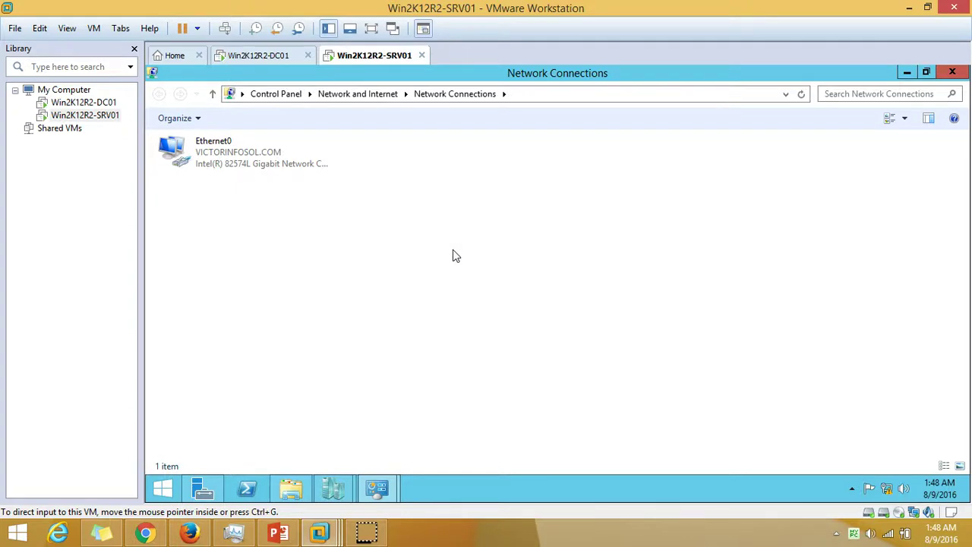
{"action": "left_click", "coordinate": [418, 395]}
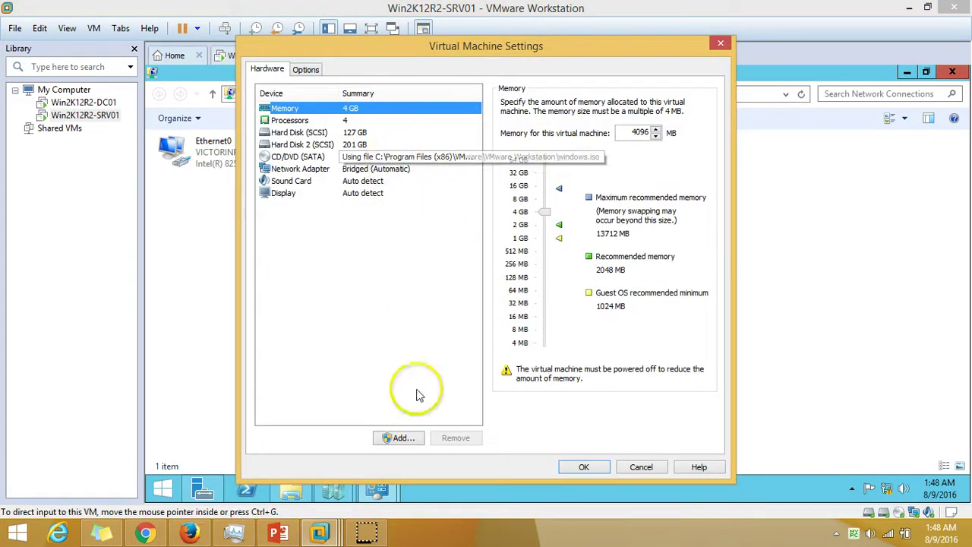
{"action": "left_click", "coordinate": [401, 437]}
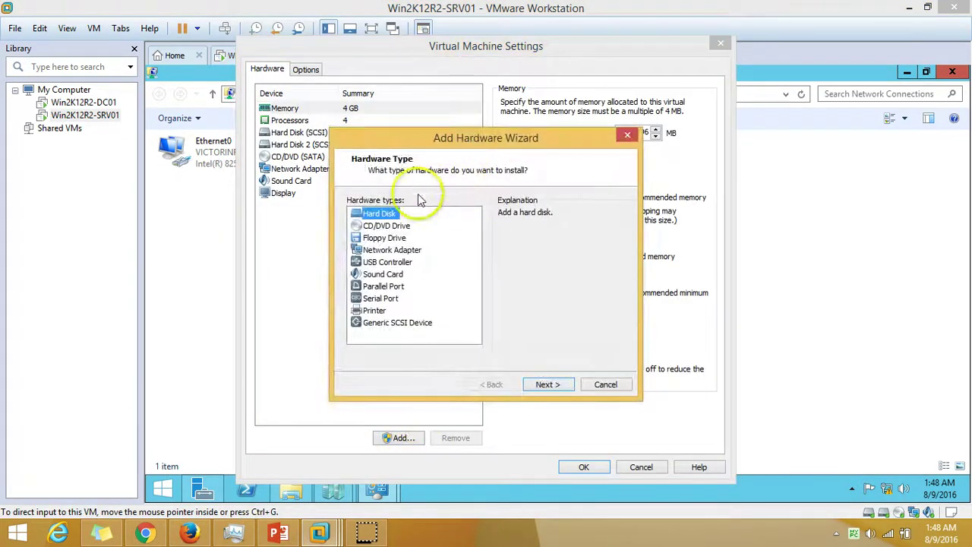
{"action": "left_click", "coordinate": [386, 251]}
{"action": "left_click", "coordinate": [551, 384]}
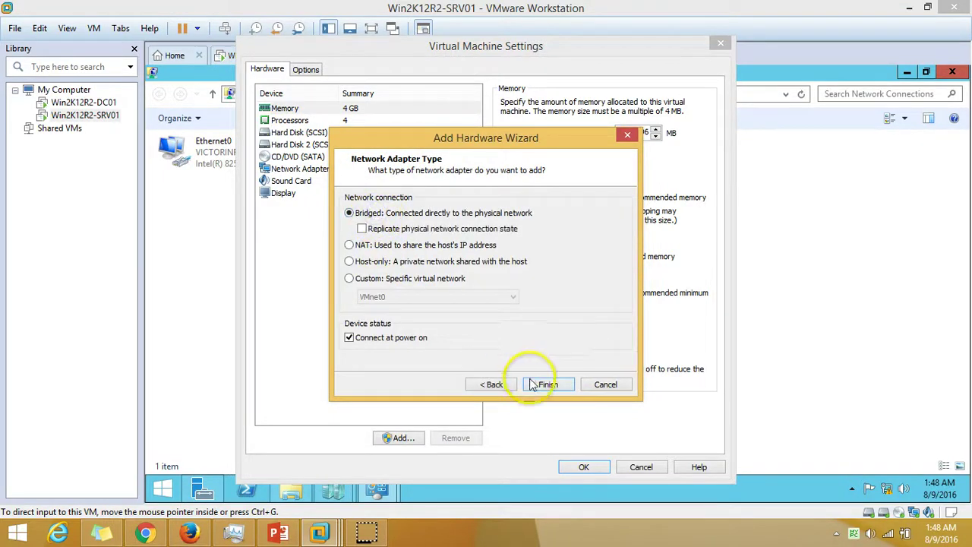
{"action": "left_click", "coordinate": [543, 384]}
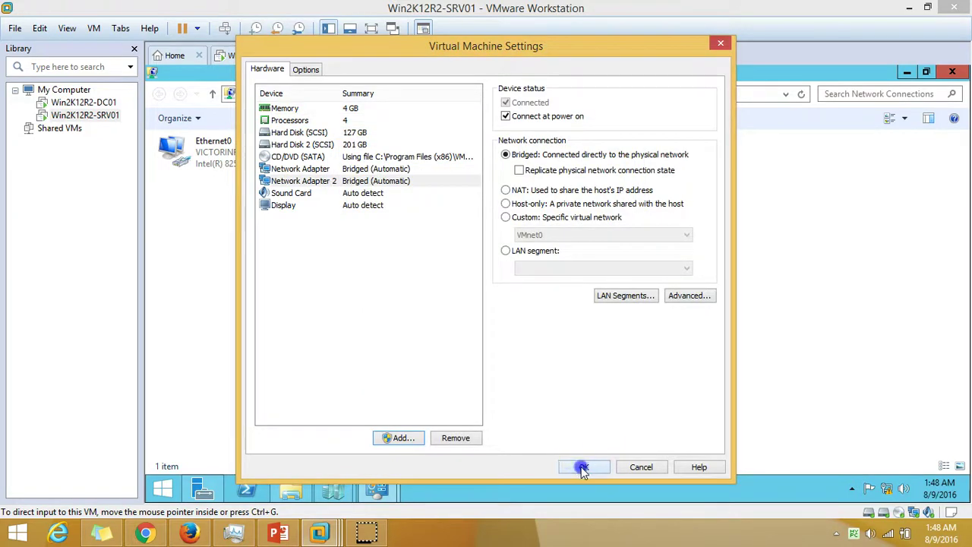
{"action": "left_click", "coordinate": [582, 469]}
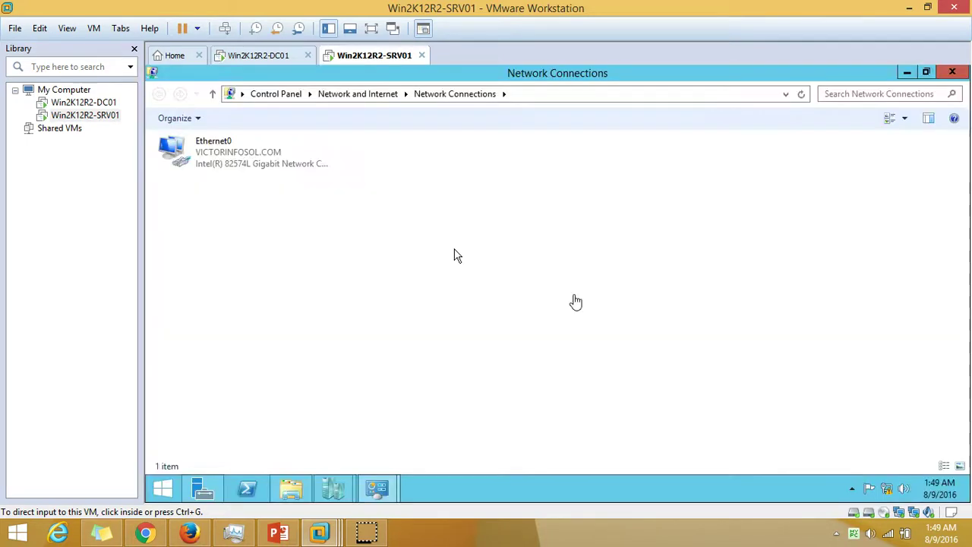
Step: Refresh the Network Connections list repeatedly to check for the newly added second network adapter
{"action": "left_click", "coordinate": [543, 319]}
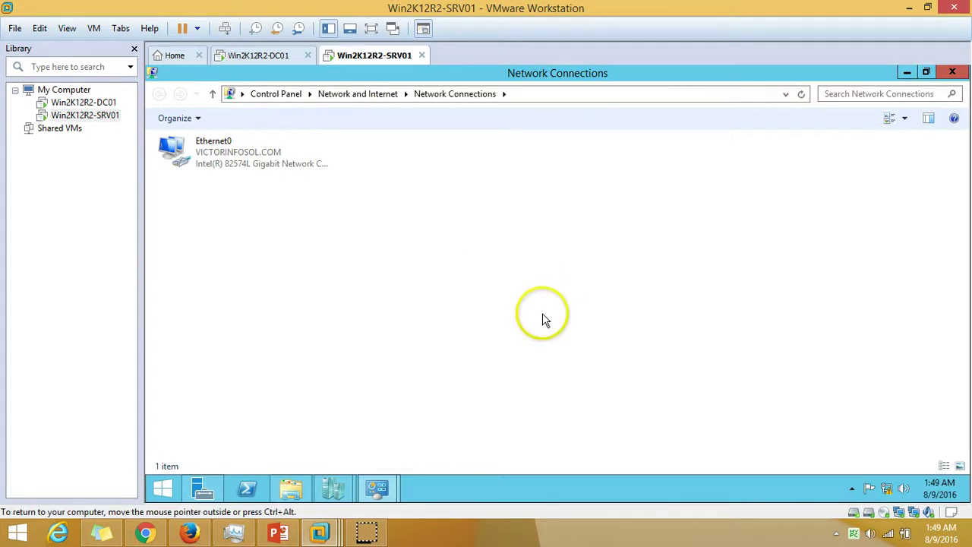
{"action": "right_click", "coordinate": [601, 289]}
{"action": "left_click", "coordinate": [638, 340]}
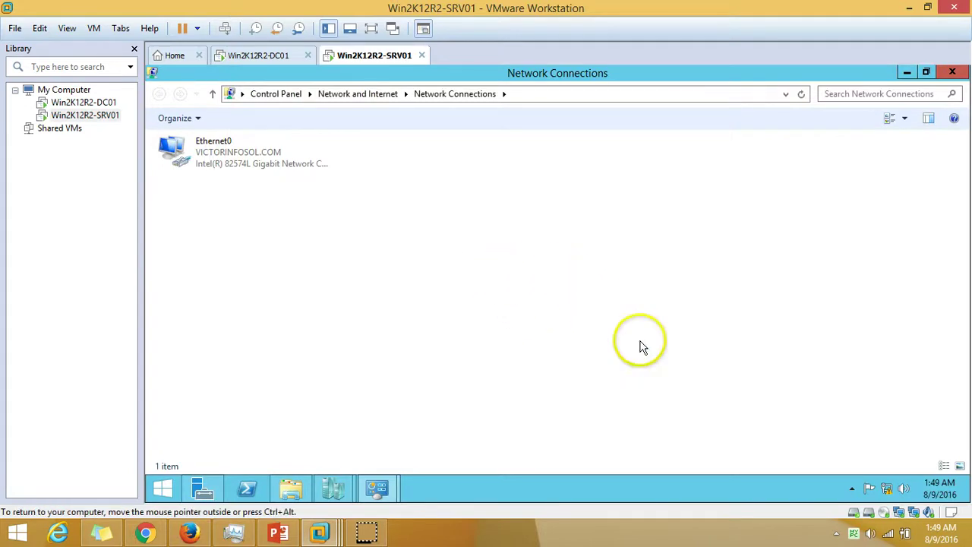
{"action": "left_click", "coordinate": [853, 492]}
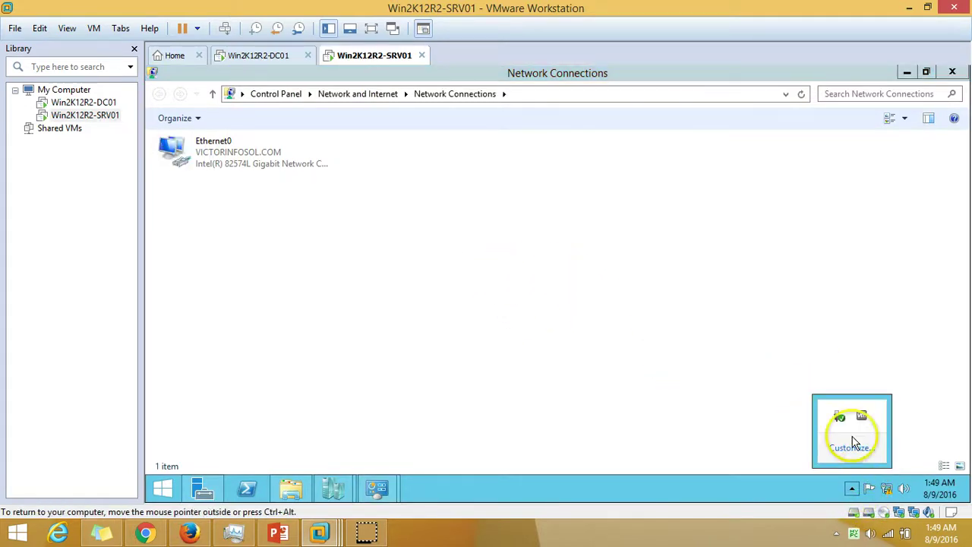
{"action": "left_click", "coordinate": [454, 256]}
{"action": "right_click", "coordinate": [454, 256]}
{"action": "left_click", "coordinate": [517, 304]}
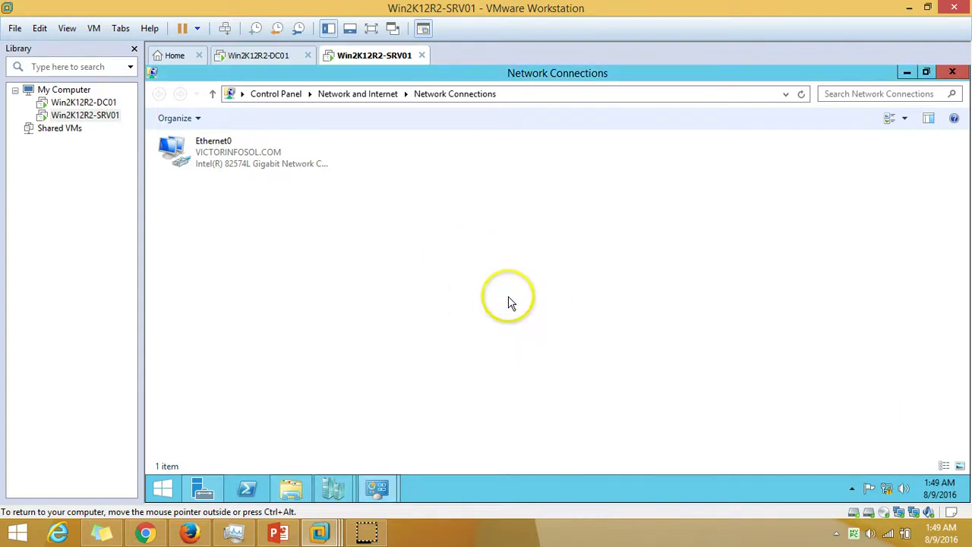
{"action": "right_click", "coordinate": [499, 226]}
{"action": "left_click", "coordinate": [542, 280]}
{"action": "left_click", "coordinate": [427, 486]}
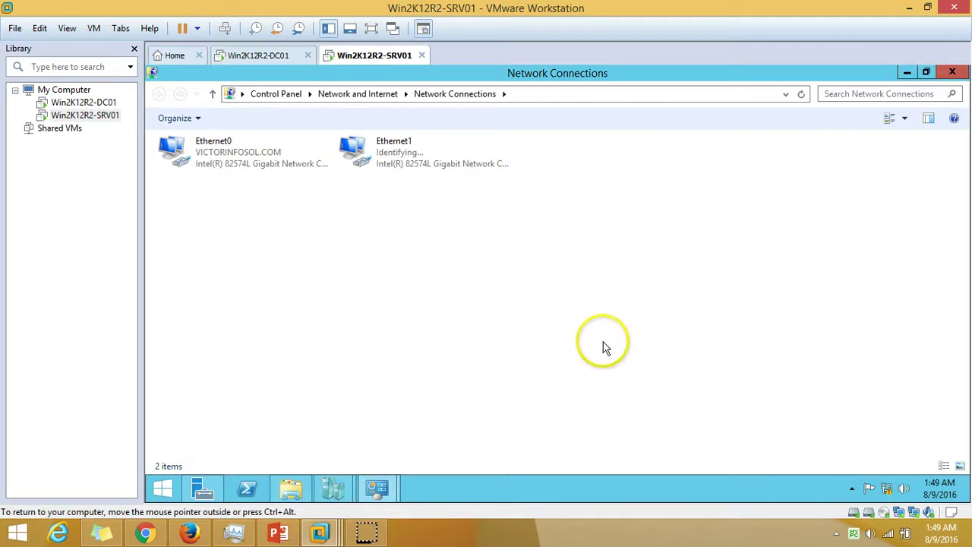
{"action": "right_click", "coordinate": [452, 257]}
{"action": "left_click", "coordinate": [497, 318]}
{"action": "right_click", "coordinate": [412, 257]}
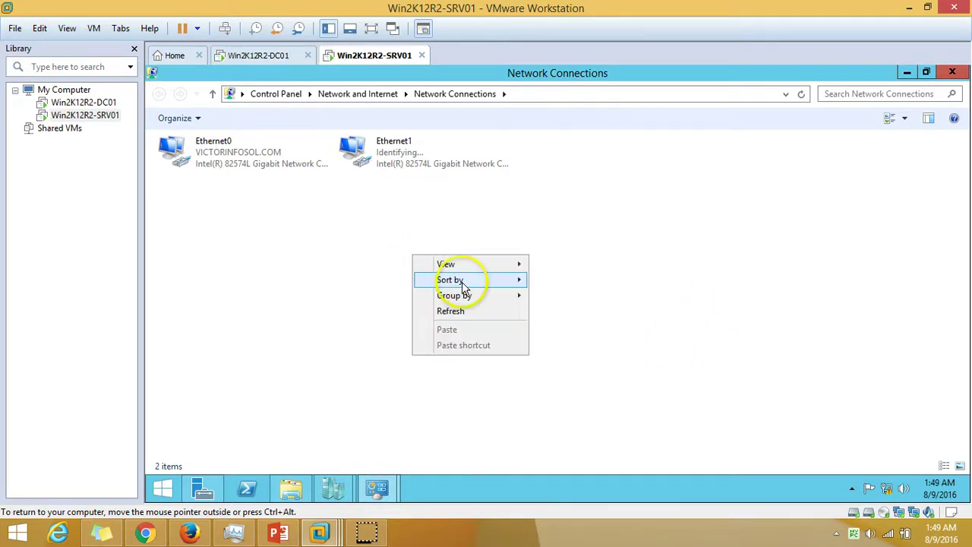
{"action": "mouse_move", "coordinate": [461, 282]}
{"action": "right_click", "coordinate": [547, 214]}
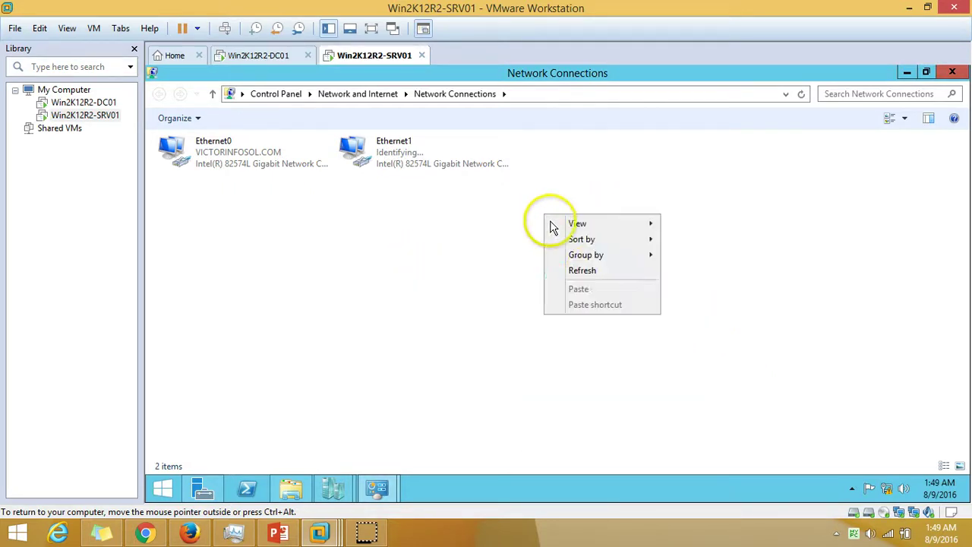
{"action": "left_click", "coordinate": [591, 270]}
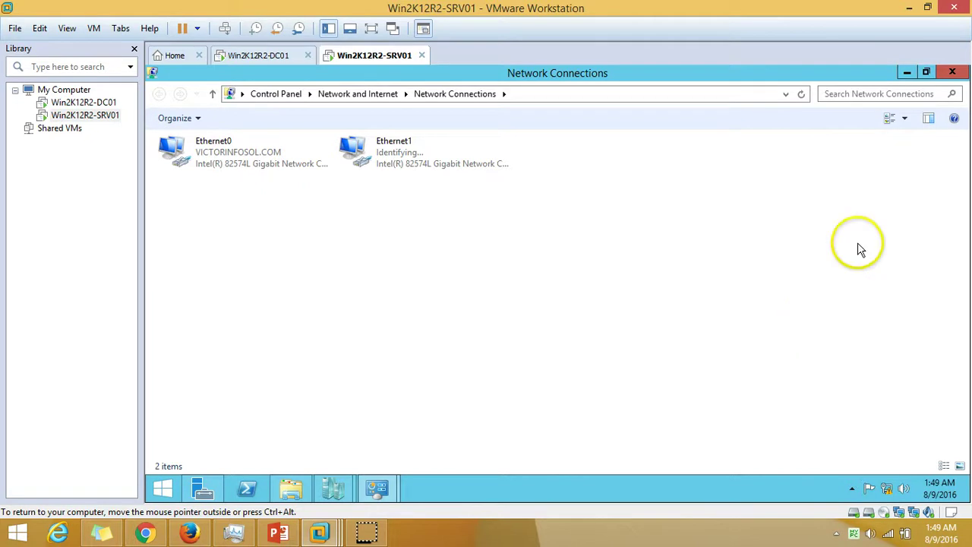
Step: Return to the Virtual Switch Manager, discard the unsaved virtual switch and reopen the manager for WIN2K12R2-SRV01
{"action": "left_click", "coordinate": [908, 73]}
{"action": "left_click", "coordinate": [916, 73]}
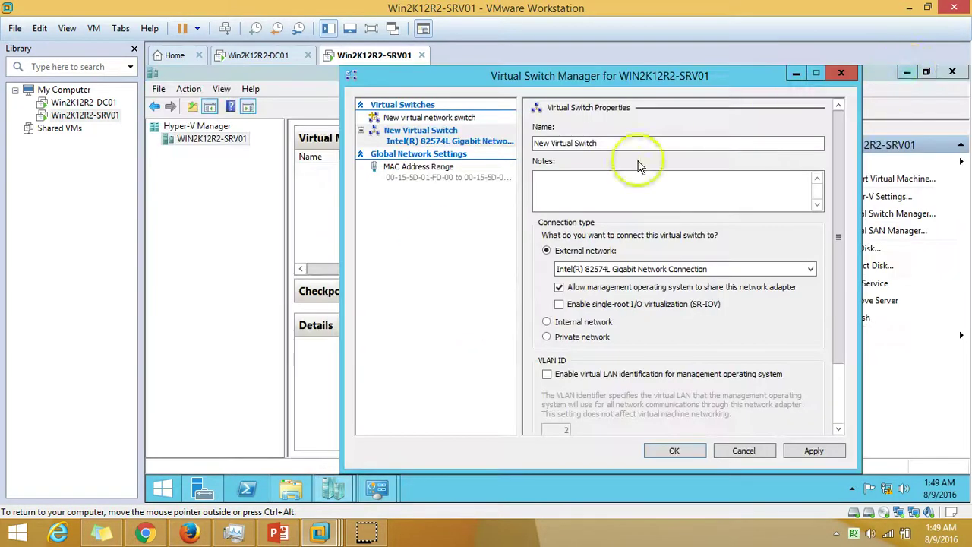
{"action": "left_click", "coordinate": [646, 269]}
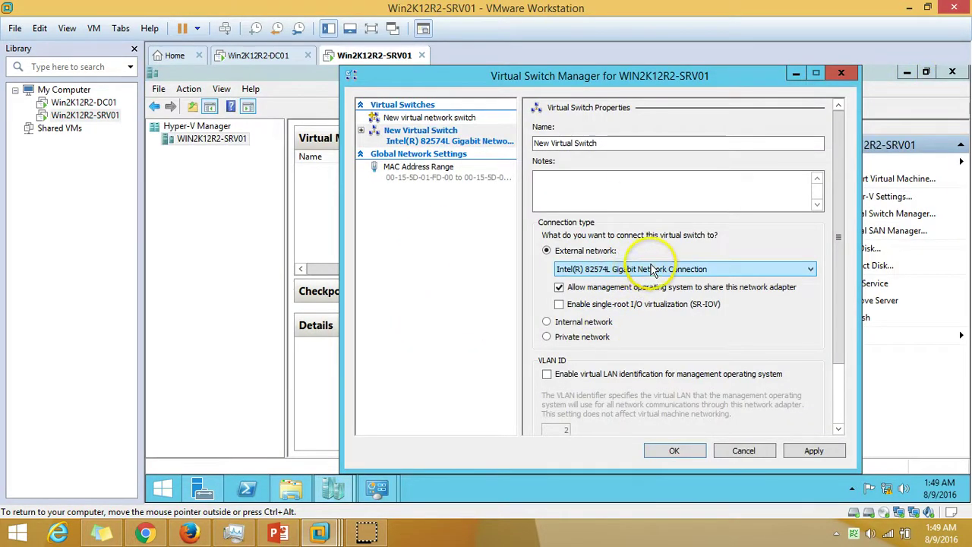
{"action": "left_click", "coordinate": [769, 451]}
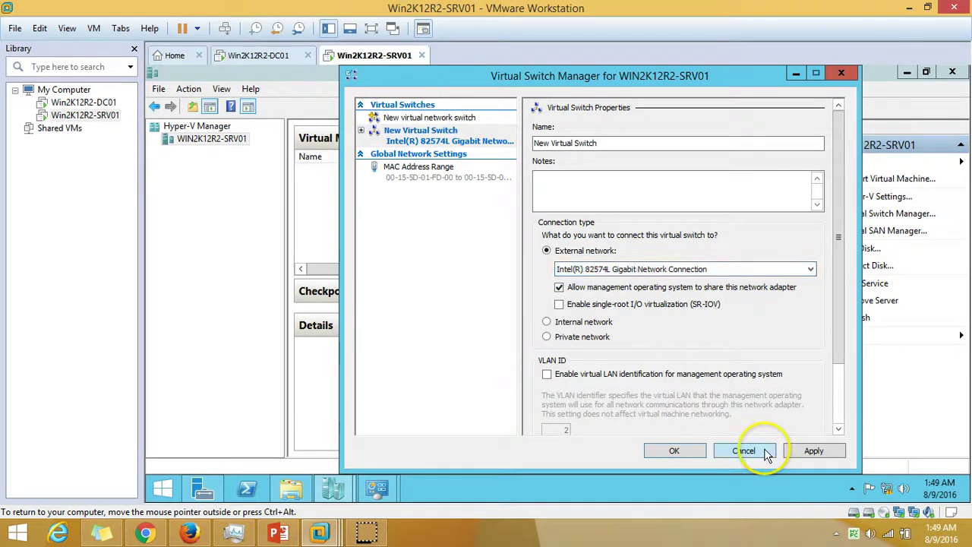
{"action": "left_click", "coordinate": [842, 74]}
{"action": "right_click", "coordinate": [228, 138]}
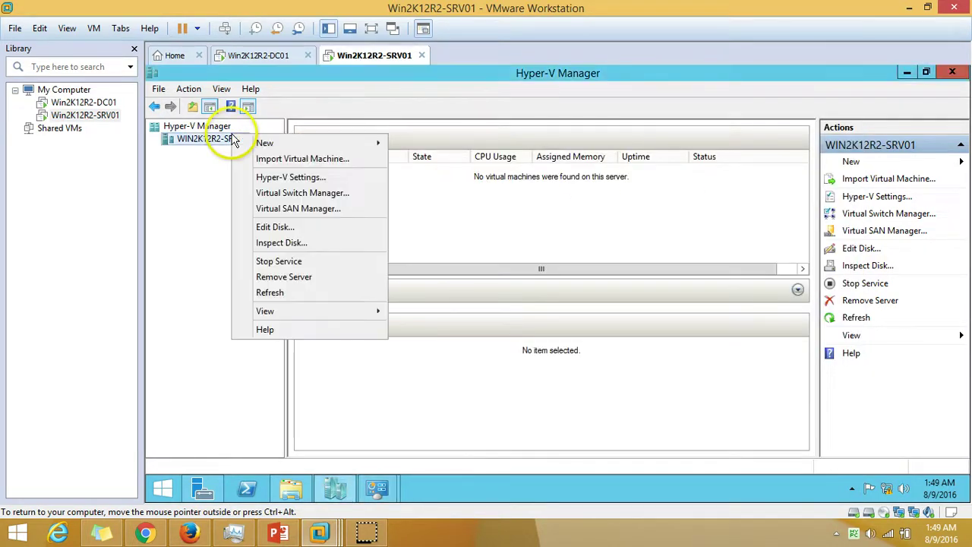
{"action": "left_click", "coordinate": [323, 199]}
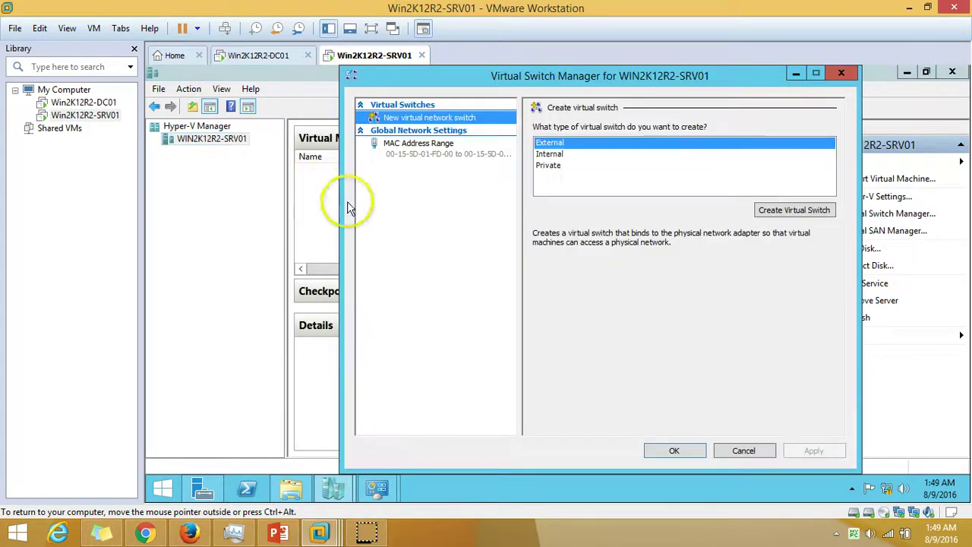
Step: Create an External virtual switch on Intel(R) 82574L Gigabit Network Connection #2, without letting the management operating system share the adapter
{"action": "left_click", "coordinate": [793, 216]}
{"action": "left_click", "coordinate": [604, 269]}
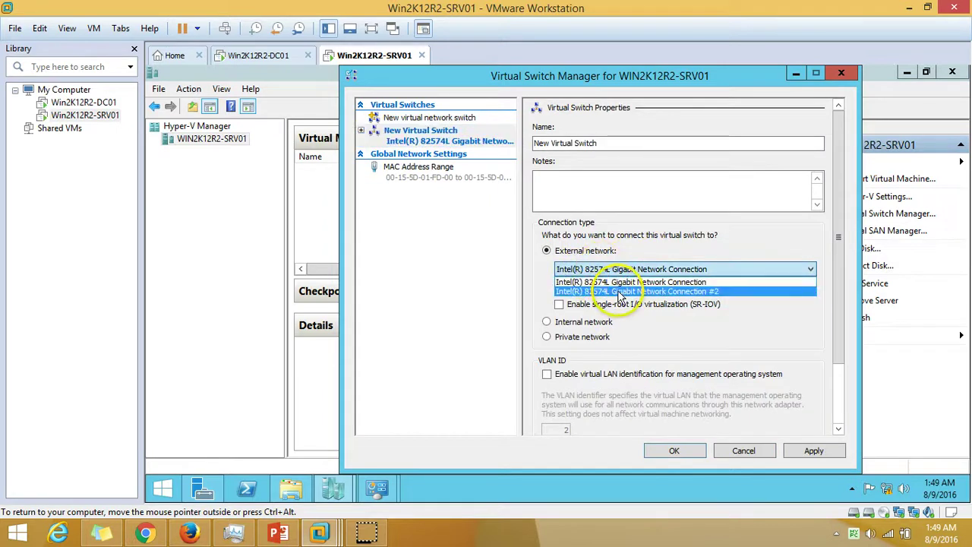
{"action": "left_click", "coordinate": [620, 292]}
{"action": "left_click", "coordinate": [559, 289]}
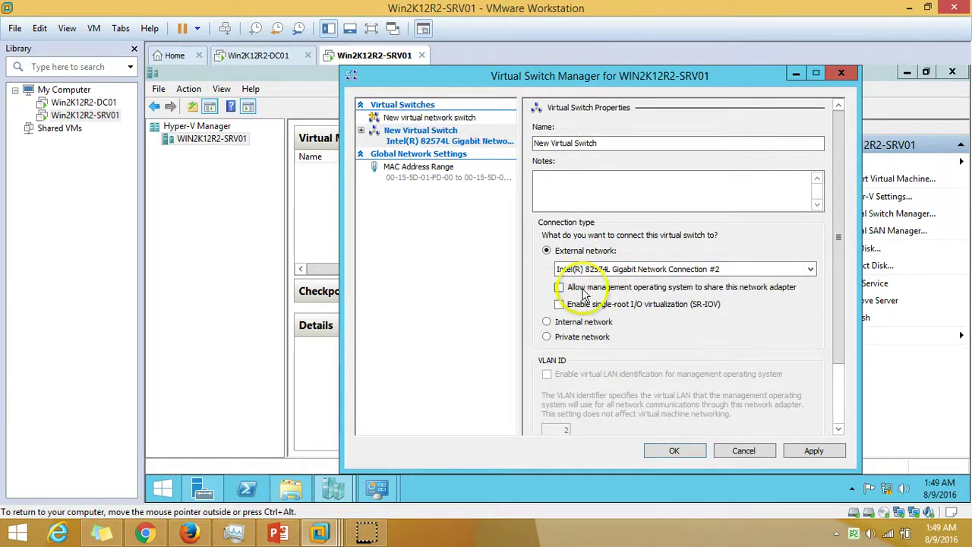
{"action": "left_click", "coordinate": [583, 293]}
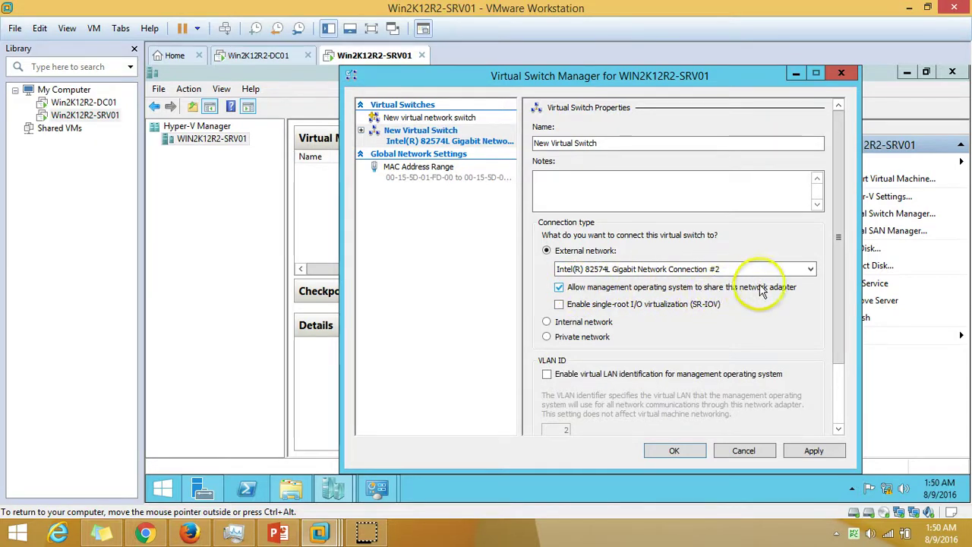
{"action": "left_click", "coordinate": [559, 288]}
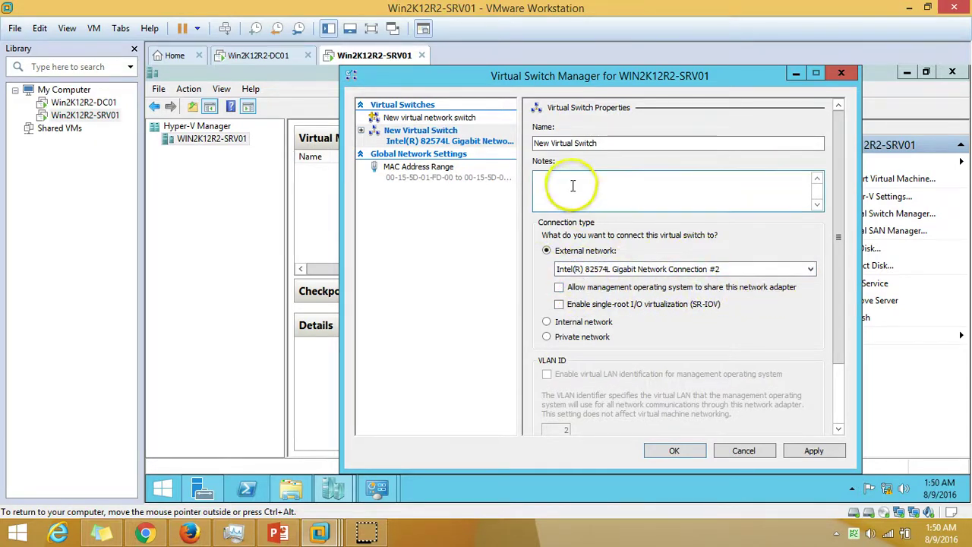
Step: Name the new virtual switch vSwitch and apply the changes, accepting the network disruption
{"action": "left_click", "coordinate": [576, 144]}
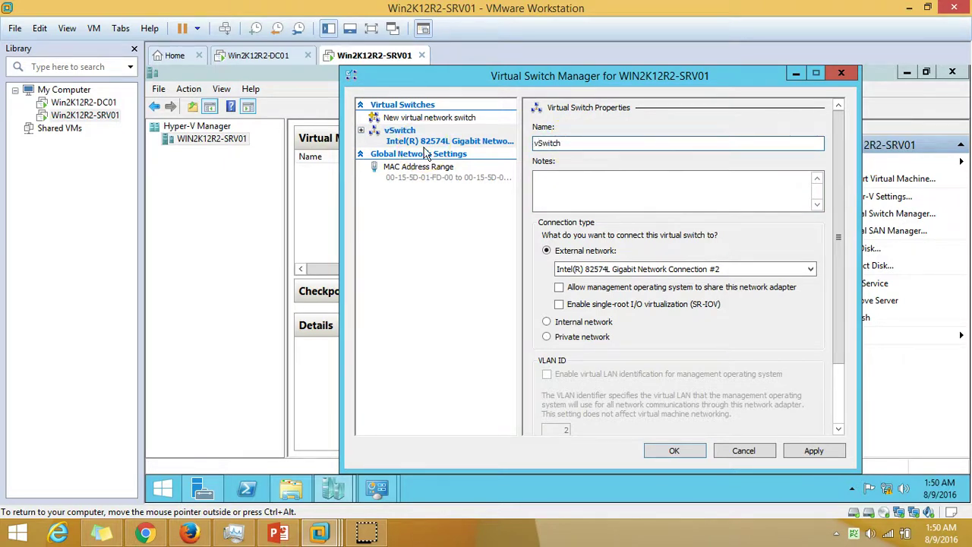
{"action": "left_click", "coordinate": [759, 455]}
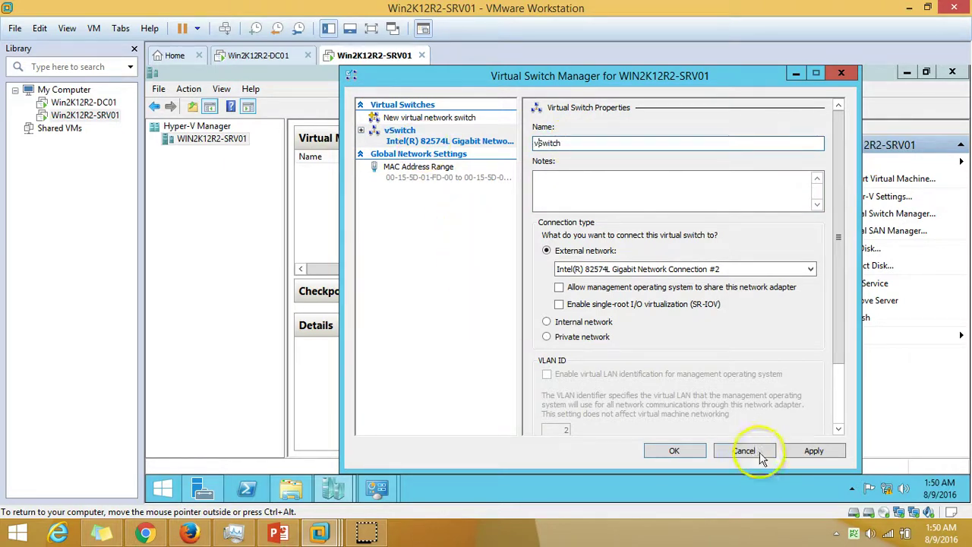
{"action": "left_click", "coordinate": [841, 408]}
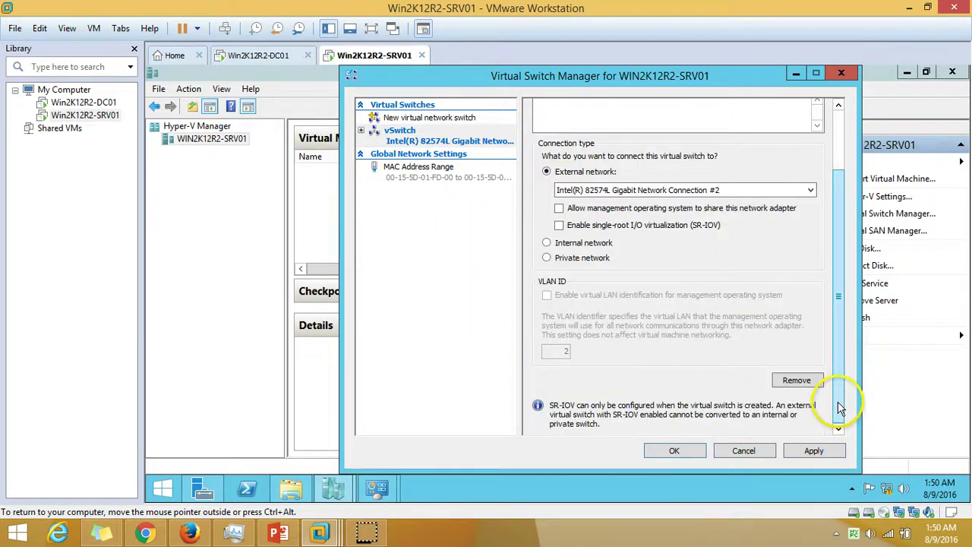
{"action": "left_click", "coordinate": [813, 451]}
{"action": "left_click", "coordinate": [643, 312]}
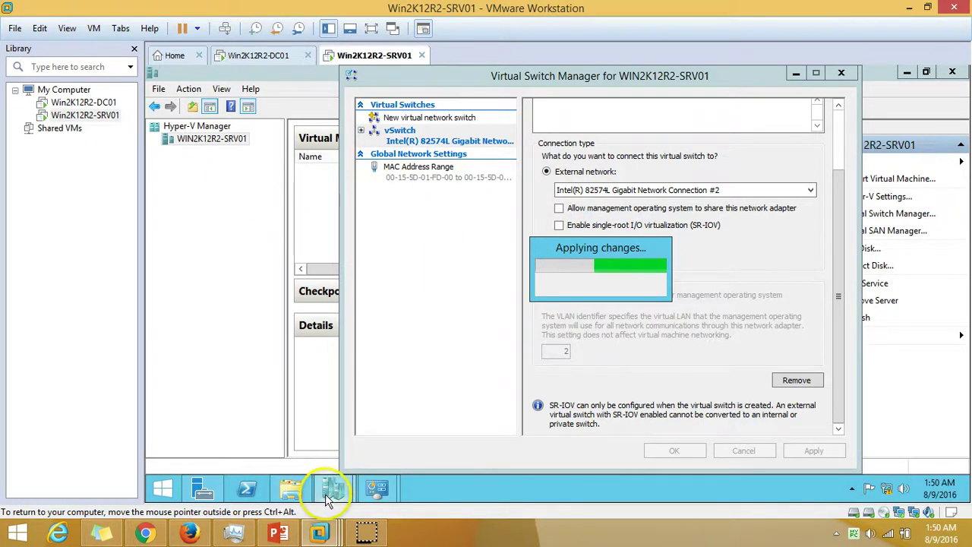
Step: Switch to the Network Connections window and refresh it to check the state of both Ethernet adapters
{"action": "mouse_move", "coordinate": [367, 492]}
{"action": "left_click", "coordinate": [352, 434]}
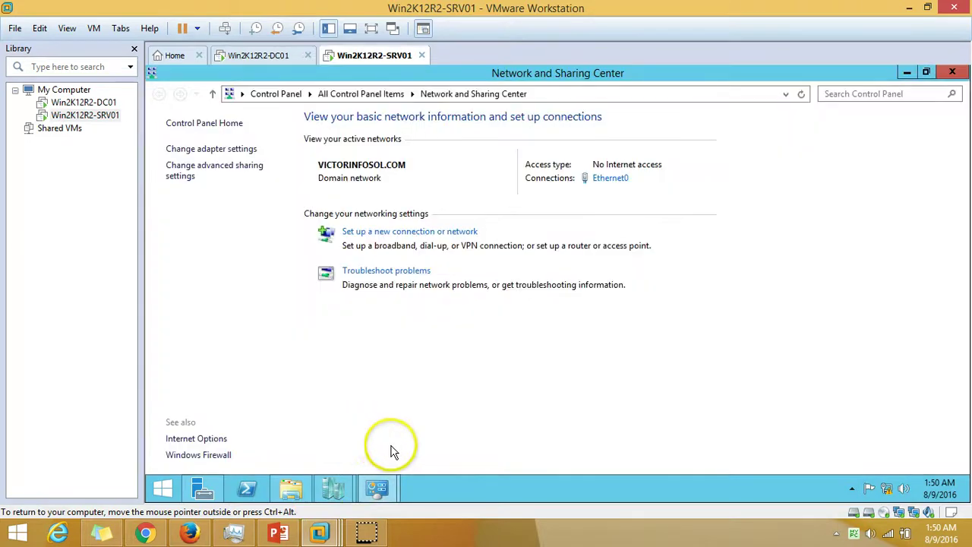
{"action": "mouse_move", "coordinate": [394, 472]}
{"action": "left_click", "coordinate": [460, 443]}
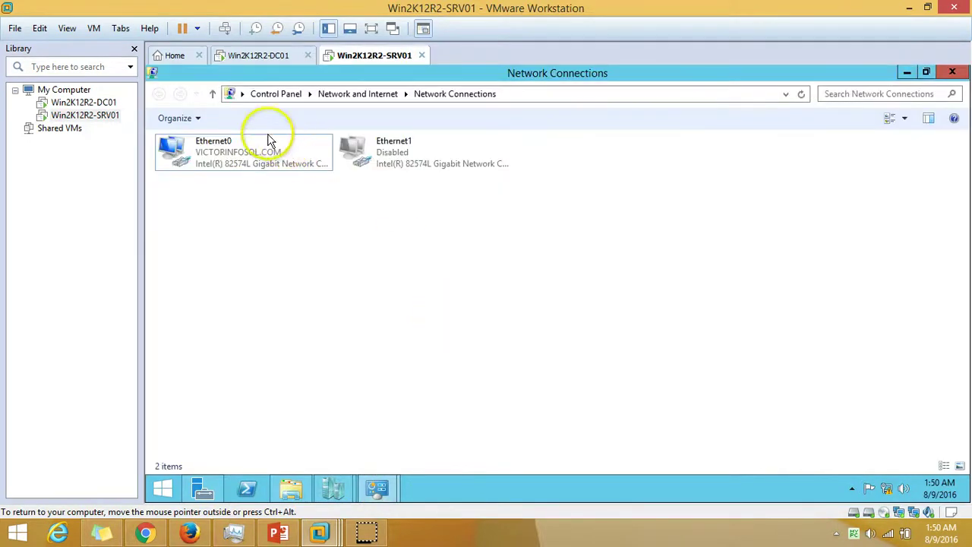
{"action": "left_click", "coordinate": [257, 156]}
{"action": "right_click", "coordinate": [277, 247]}
{"action": "left_click", "coordinate": [328, 304]}
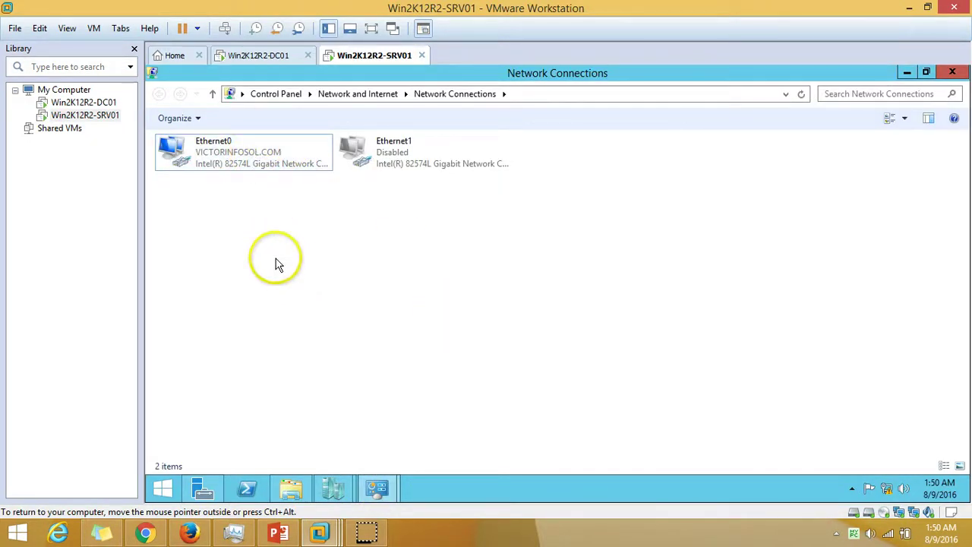
{"action": "right_click", "coordinate": [278, 259]}
{"action": "left_click", "coordinate": [311, 313]}
Step: Examine the IPv4 connection details of the Ethernet0 adapter, then close its details and status windows
{"action": "double_click", "coordinate": [245, 159]}
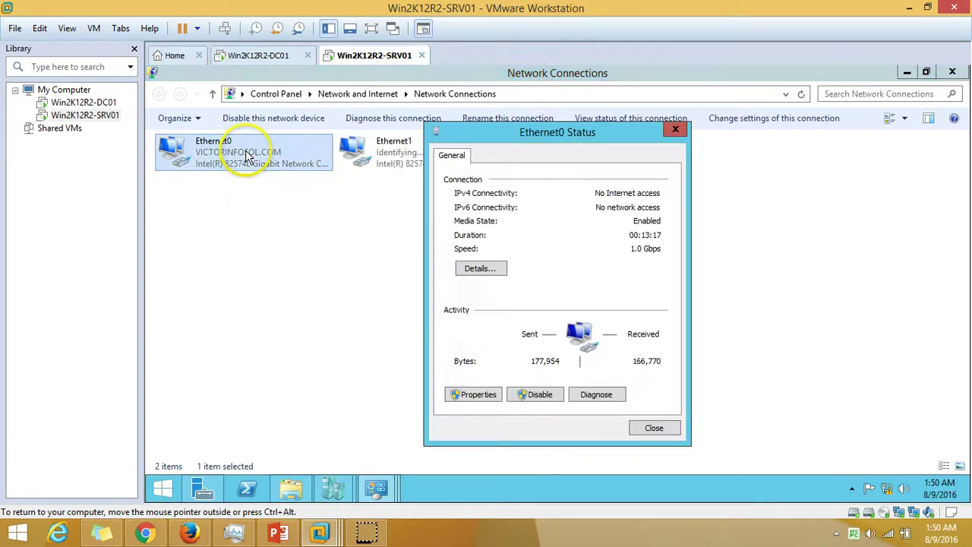
{"action": "left_click", "coordinate": [477, 269]}
{"action": "left_click", "coordinate": [601, 266]}
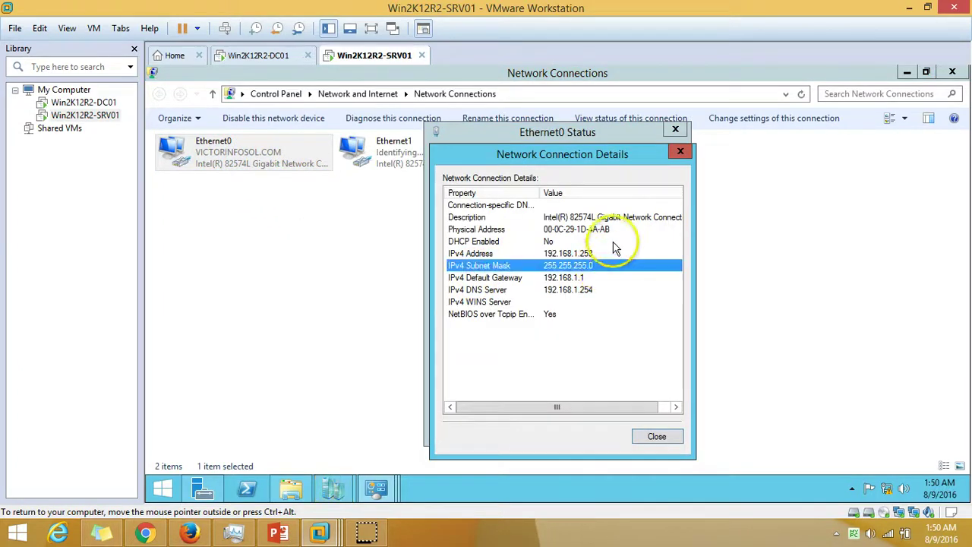
{"action": "left_click", "coordinate": [612, 241]}
{"action": "left_click", "coordinate": [680, 151]}
{"action": "left_click", "coordinate": [676, 134]}
Step: Refresh Network Connections again, then minimize it and the Network and Sharing Center to return to the Virtual Switch Manager
{"action": "right_click", "coordinate": [417, 290]}
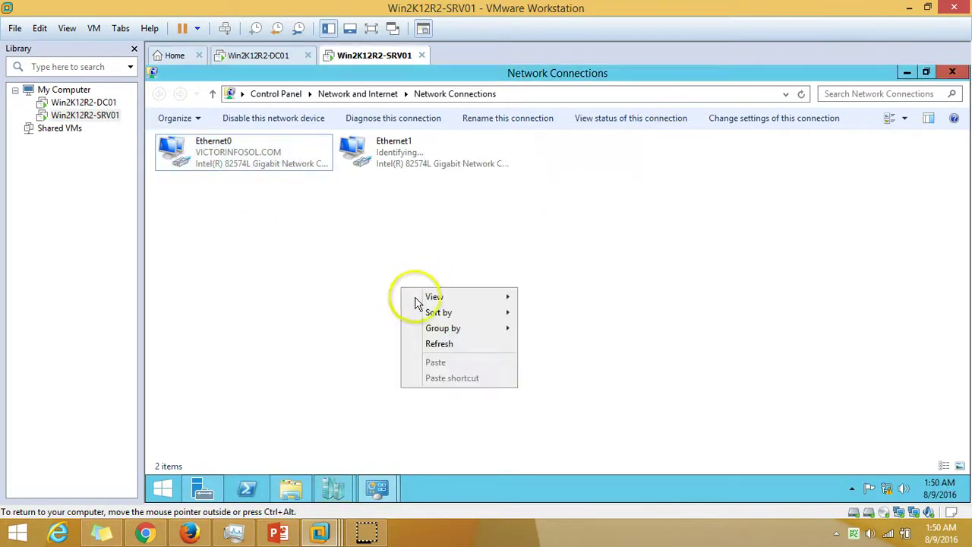
{"action": "left_click", "coordinate": [420, 345]}
{"action": "right_click", "coordinate": [377, 278]}
{"action": "left_click", "coordinate": [405, 322]}
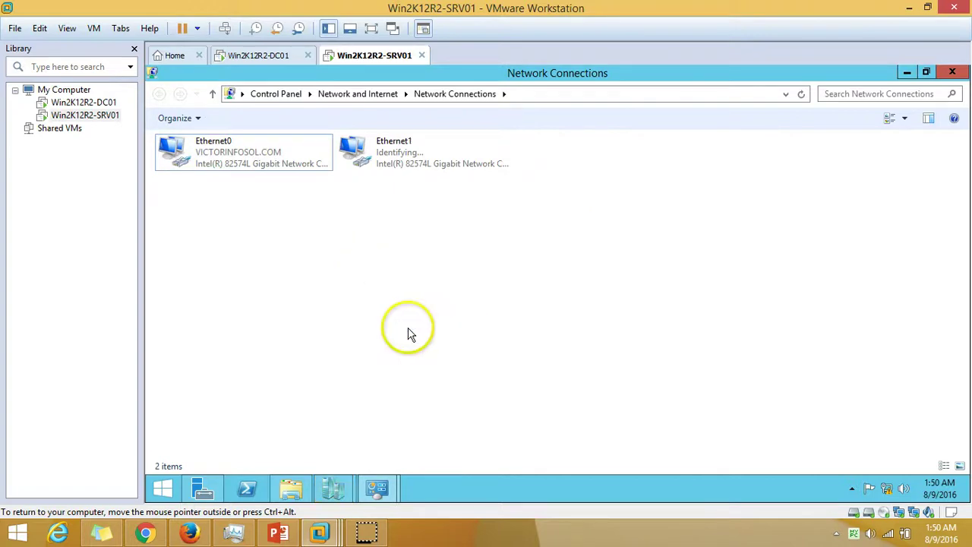
{"action": "left_click", "coordinate": [907, 73]}
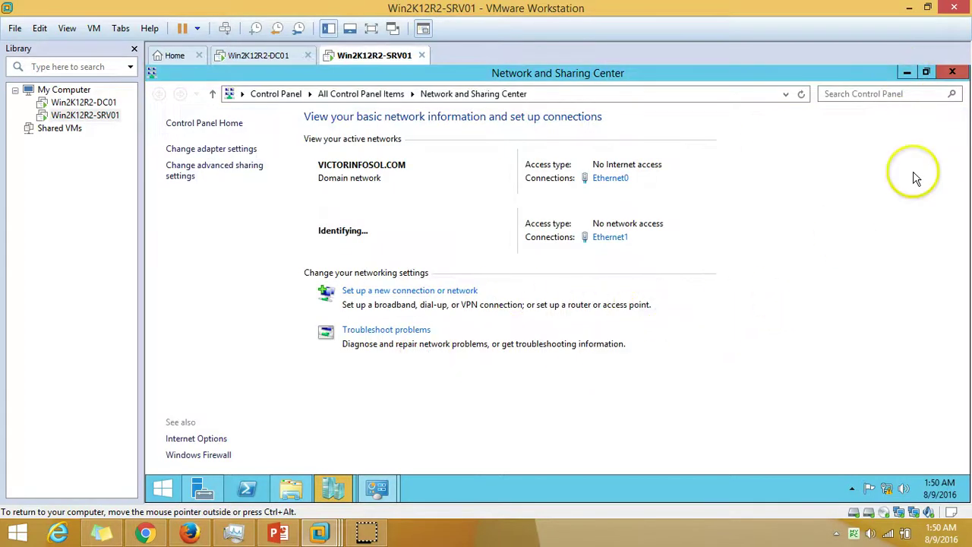
{"action": "left_click", "coordinate": [907, 73]}
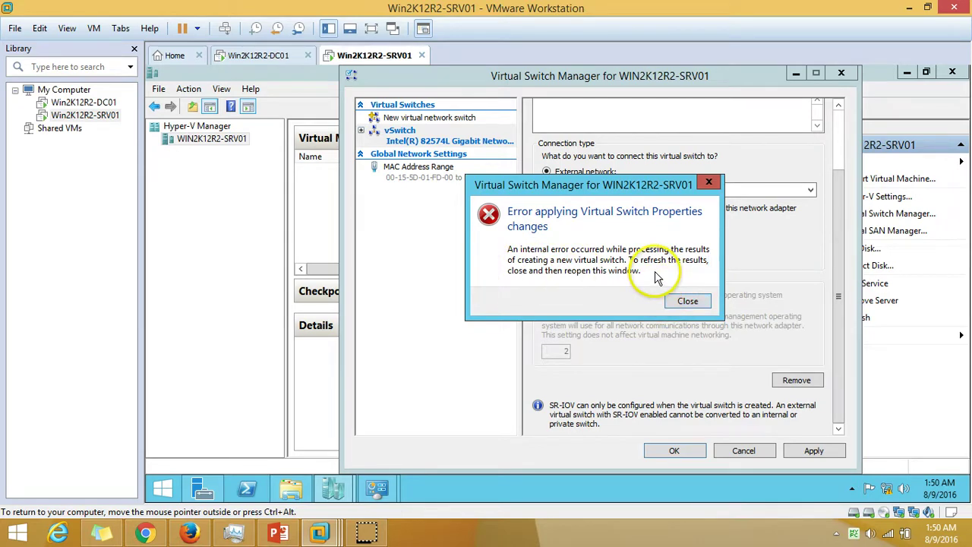
Step: Dismiss the error message, review the vSwitch properties and close the Virtual Switch Manager with the settings accepted
{"action": "left_click", "coordinate": [687, 301]}
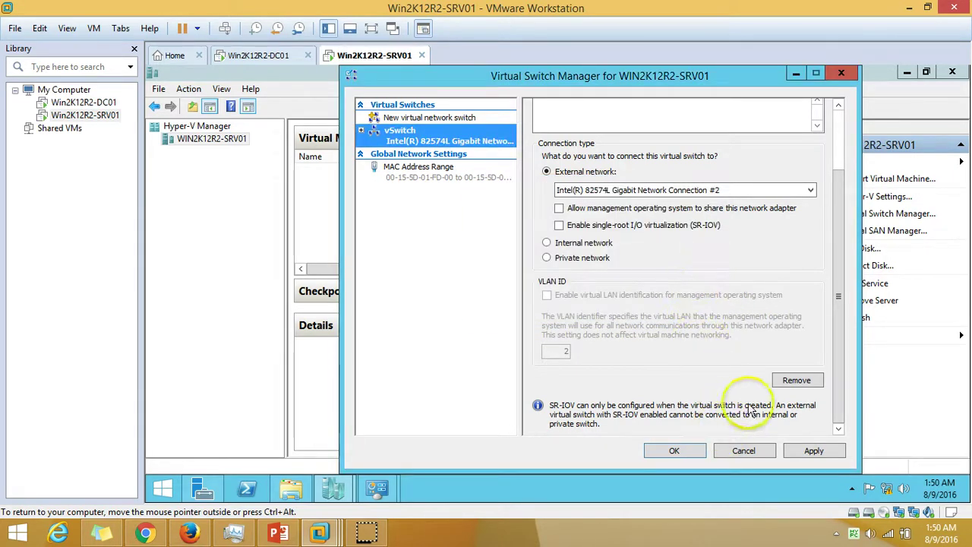
{"action": "left_click", "coordinate": [839, 416]}
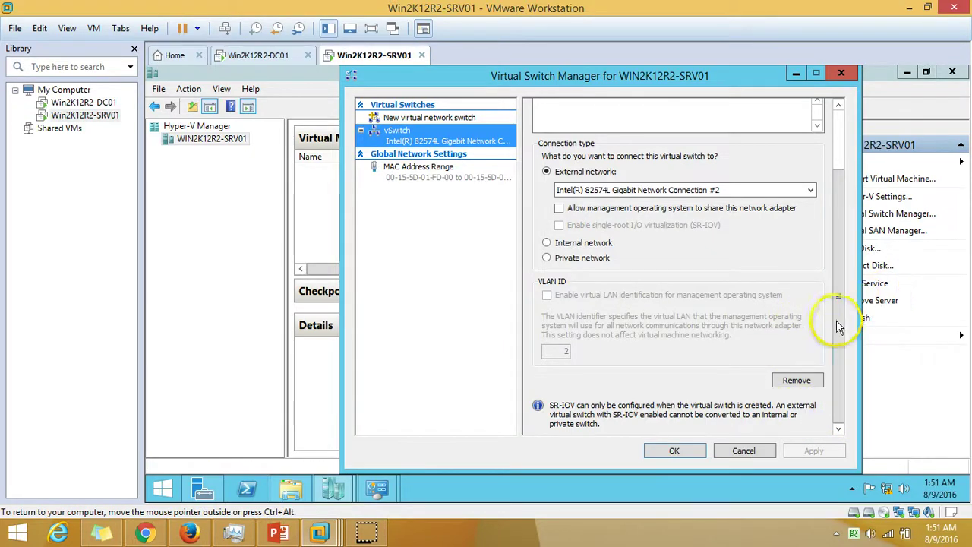
{"action": "scroll", "coordinate": [842, 239], "scroll_direction": "up", "scroll_amount": 2}
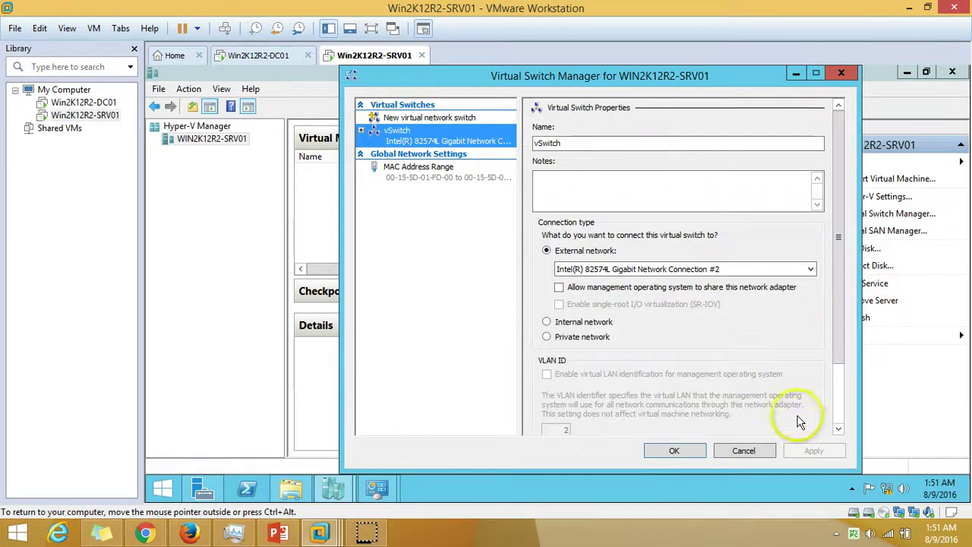
{"action": "left_click", "coordinate": [683, 454]}
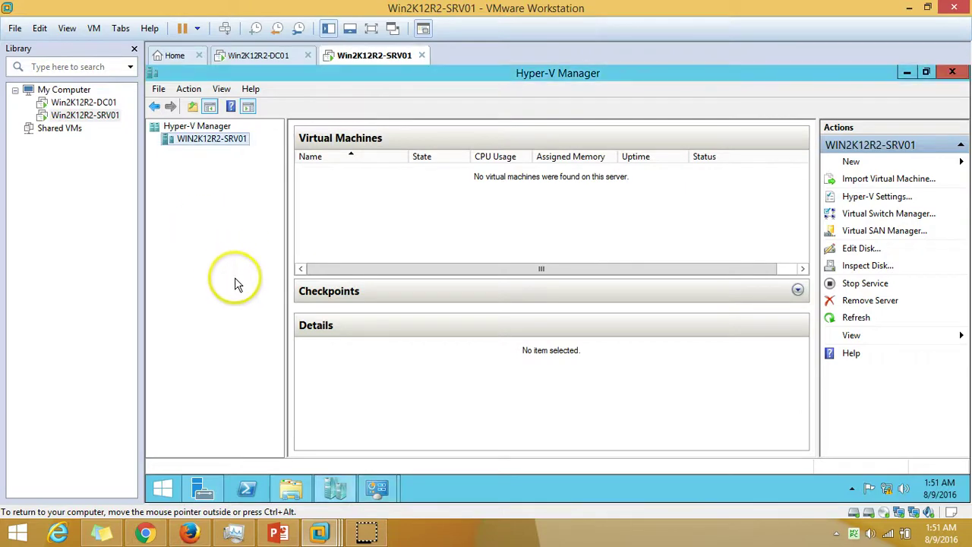
Step: Review the external network adapter assigned to vSwitch in the Virtual Switch Manager and close it with the settings accepted
{"action": "right_click", "coordinate": [206, 139]}
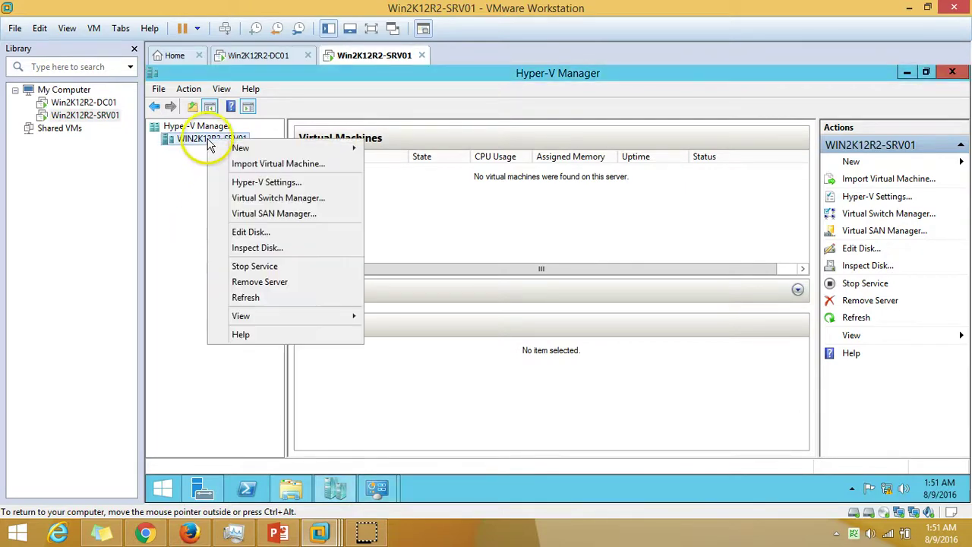
{"action": "left_click", "coordinate": [253, 199]}
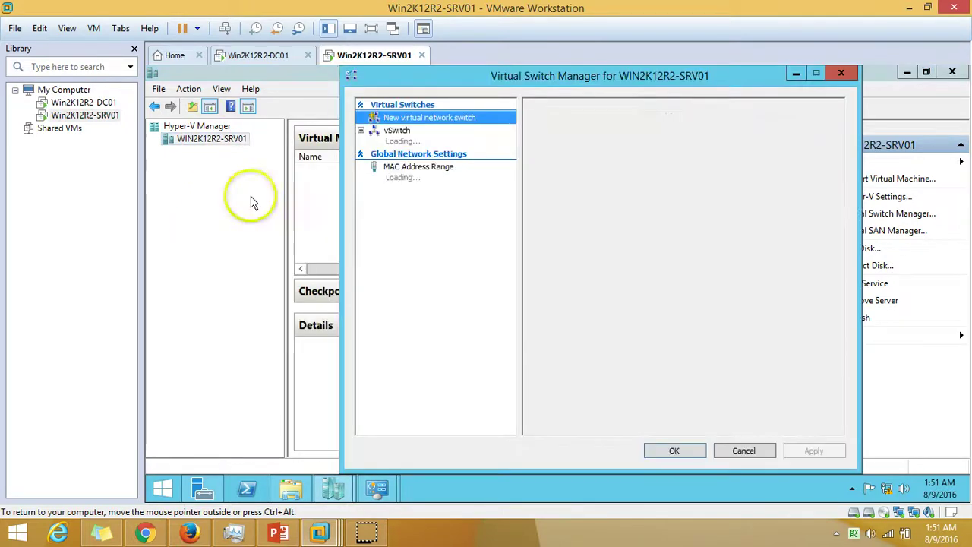
{"action": "left_click", "coordinate": [451, 141]}
{"action": "double_click", "coordinate": [614, 144]}
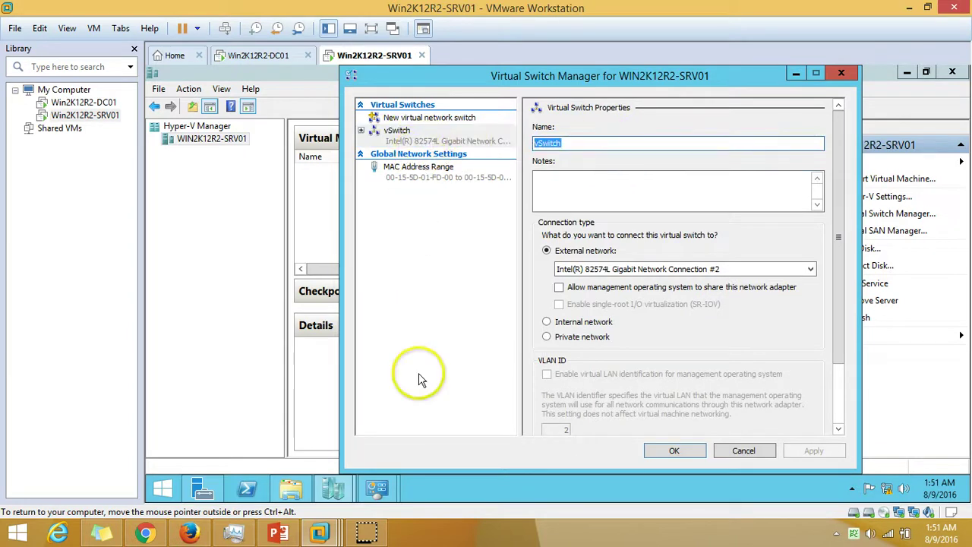
{"action": "left_click", "coordinate": [513, 274]}
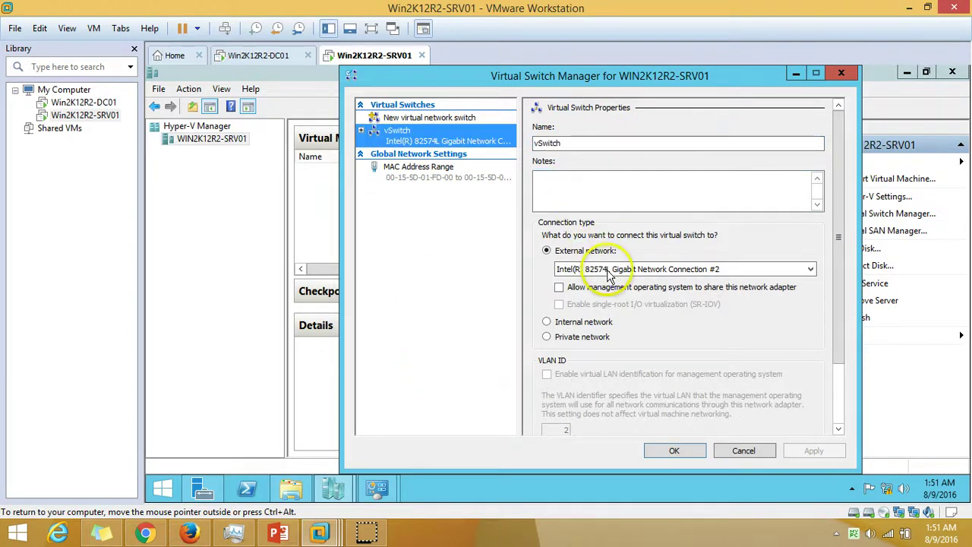
{"action": "left_click", "coordinate": [712, 273]}
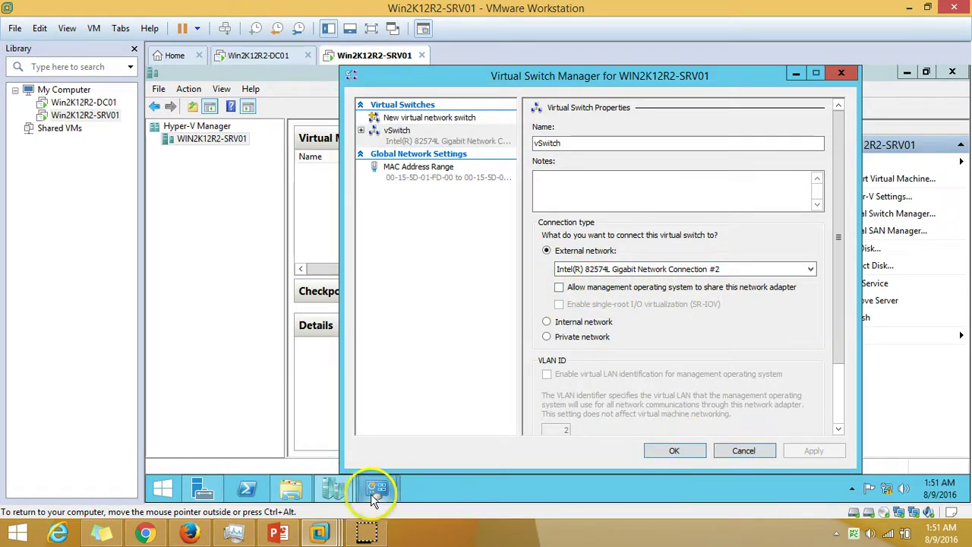
{"action": "left_click", "coordinate": [675, 451]}
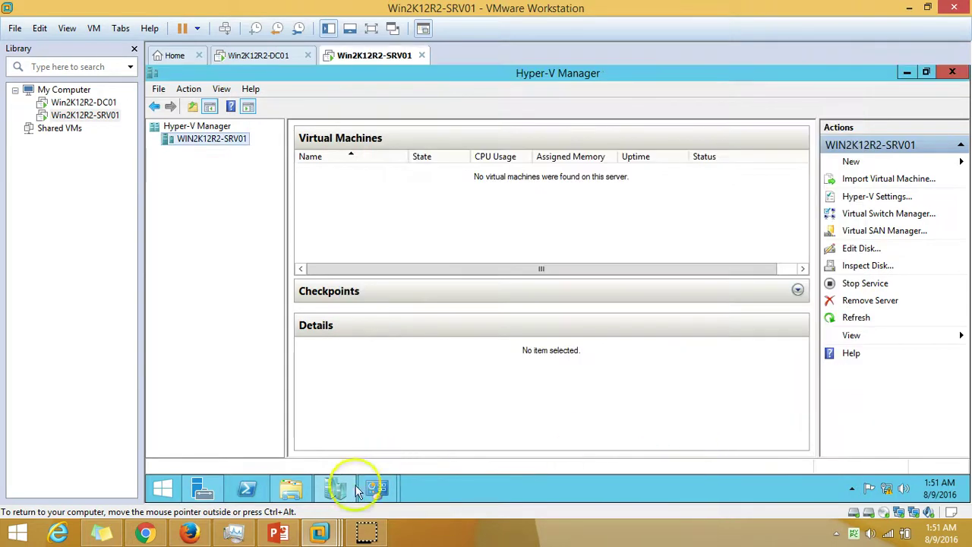
Step: Switch to the Network Connections window and refresh it to check both Ethernet adapters
{"action": "left_click", "coordinate": [342, 486]}
{"action": "left_click", "coordinate": [376, 487]}
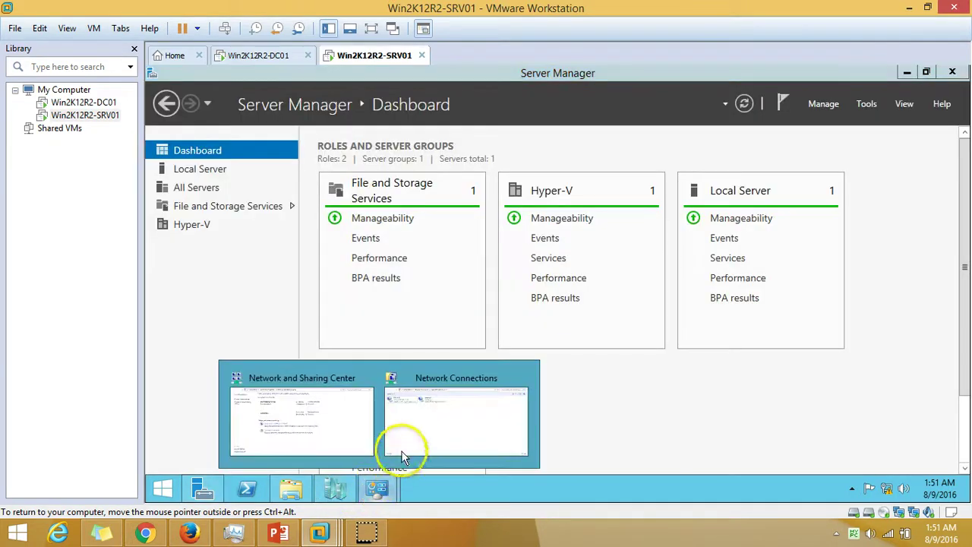
{"action": "left_click", "coordinate": [454, 425]}
{"action": "right_click", "coordinate": [426, 237]}
{"action": "left_click", "coordinate": [458, 284]}
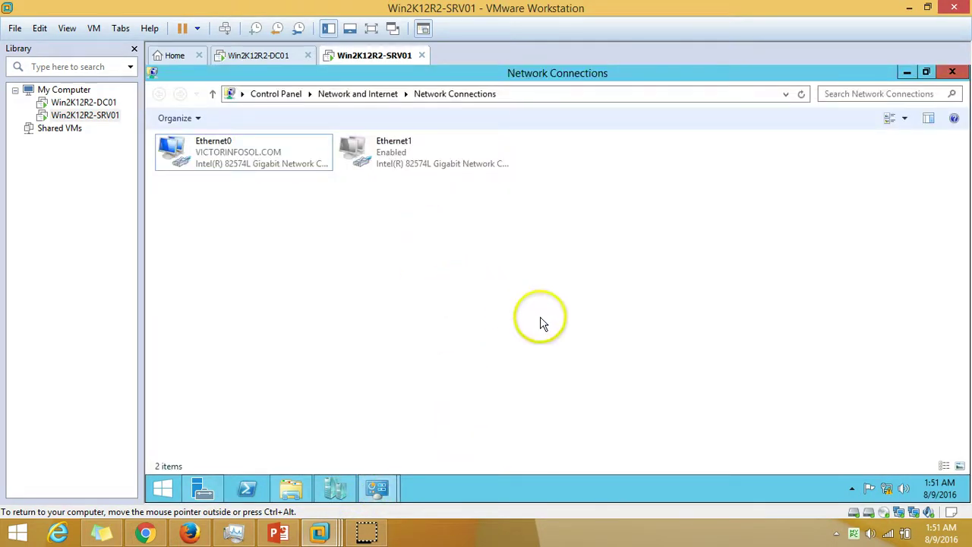
{"action": "right_click", "coordinate": [319, 262]}
{"action": "left_click", "coordinate": [347, 310]}
Step: Try to diagnose the Ethernet0 connection, minimize Network Connections and cancel the network diagnostics
{"action": "left_click", "coordinate": [239, 152]}
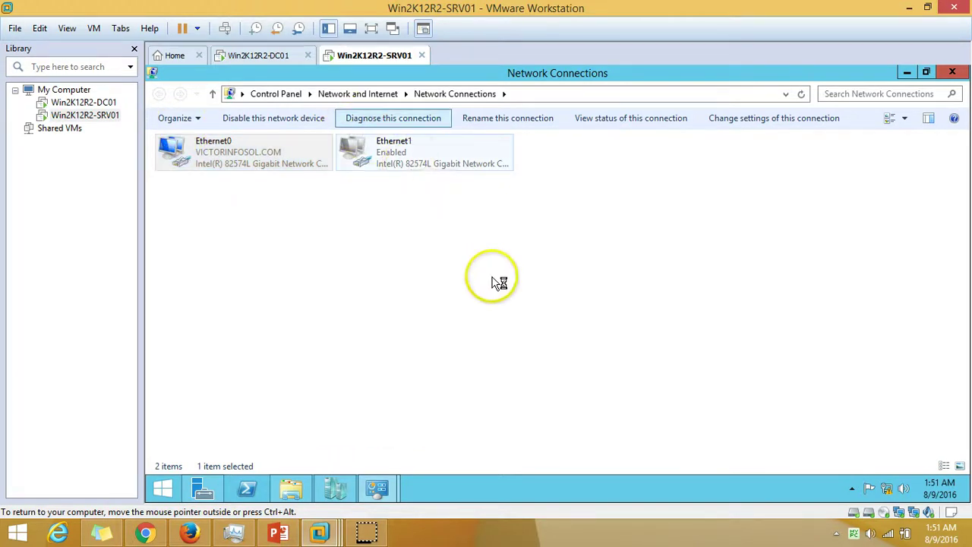
{"action": "left_click", "coordinate": [566, 271]}
{"action": "left_click", "coordinate": [908, 74]}
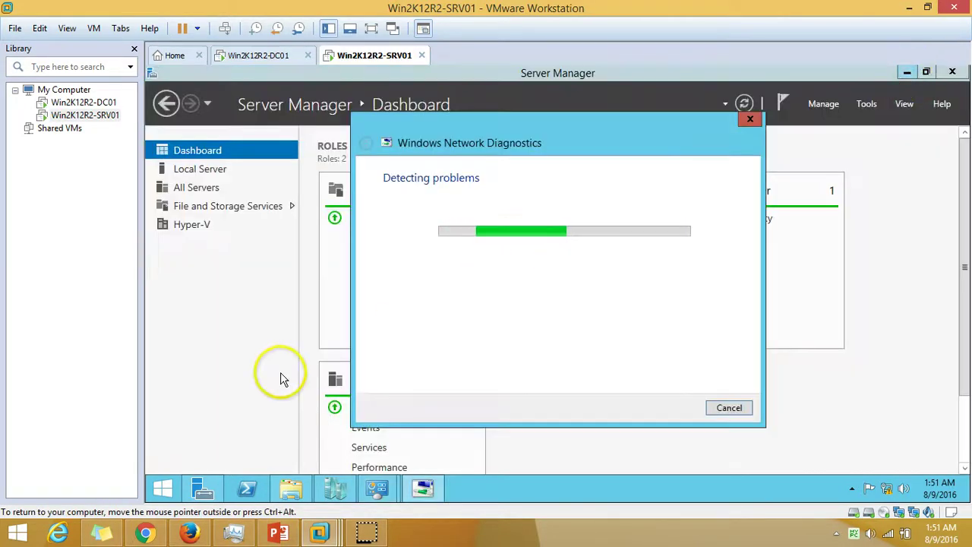
{"action": "left_click", "coordinate": [749, 120]}
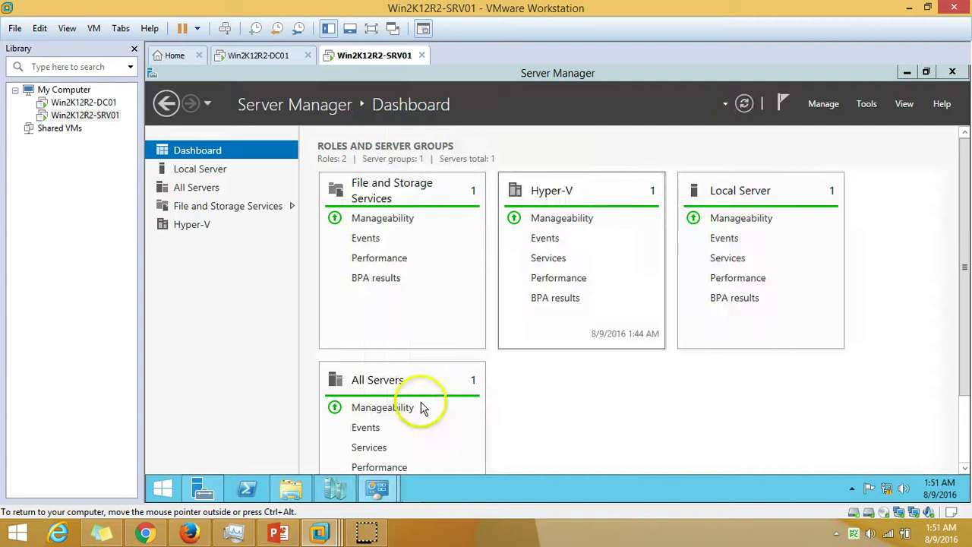
Step: Start a new virtual machine on WIN2K12R2-SRV01 in Hyper-V Manager, named Win7-VM and stored in the default location
{"action": "left_click", "coordinate": [340, 486]}
{"action": "right_click", "coordinate": [218, 138]}
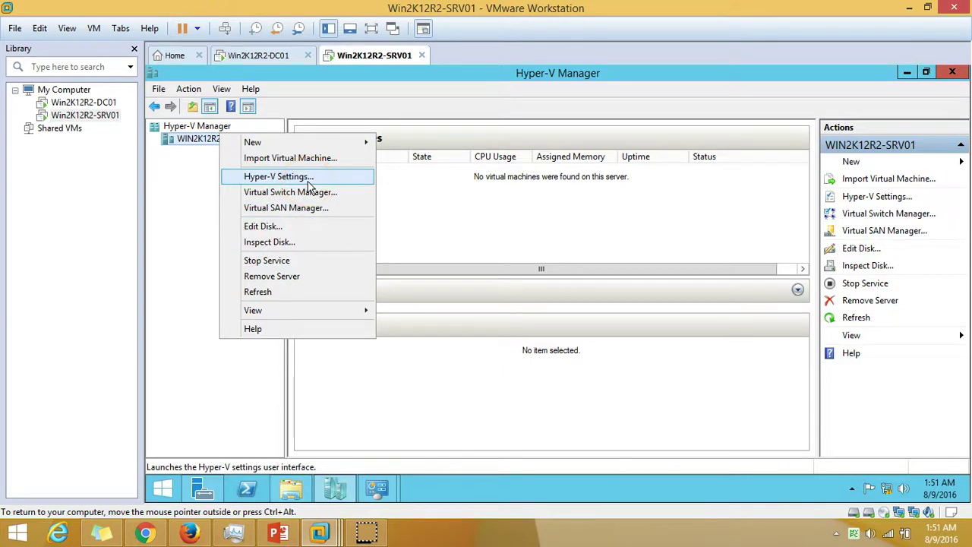
{"action": "left_click", "coordinate": [326, 141]}
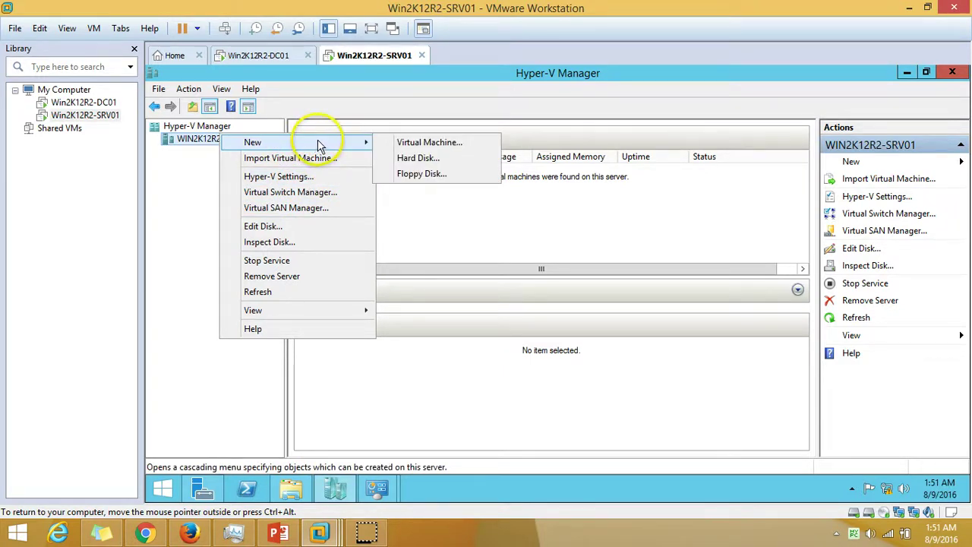
{"action": "left_click", "coordinate": [423, 144]}
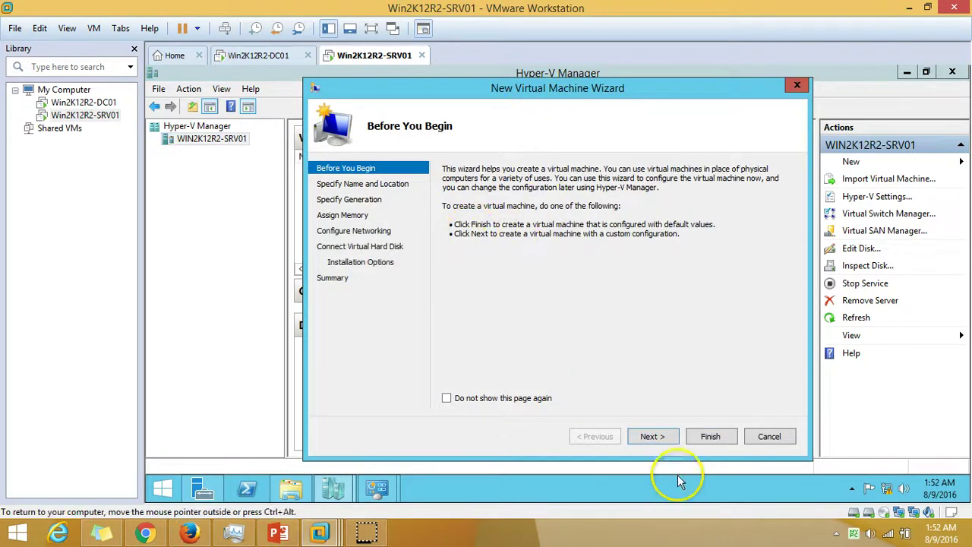
{"action": "left_click", "coordinate": [653, 437]}
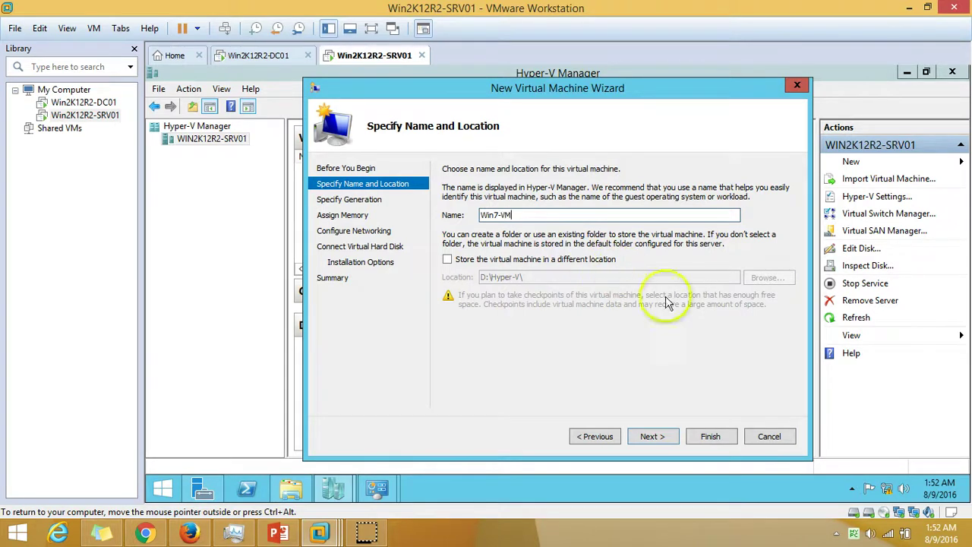
{"action": "left_click", "coordinate": [655, 441]}
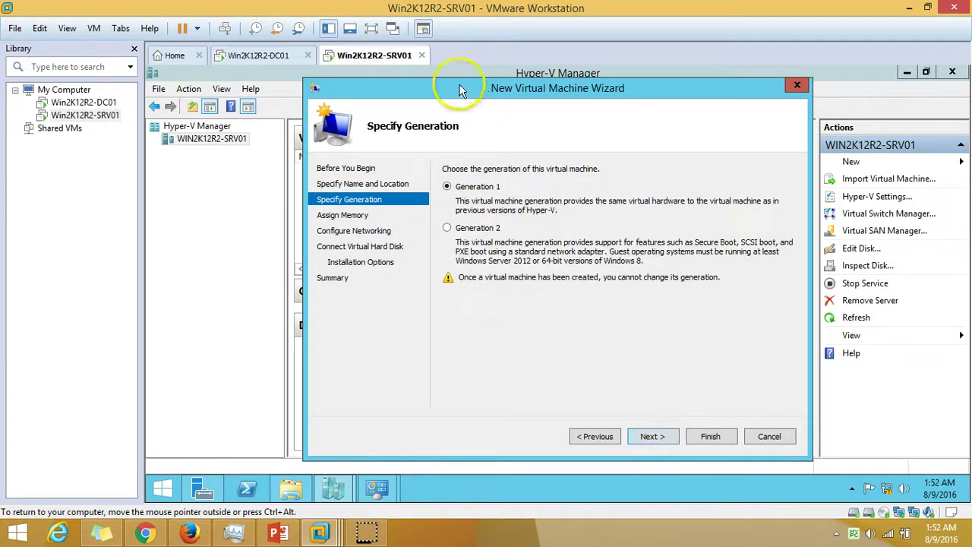
Step: Accept Generation 1 for the virtual machine and assign 2048 MB of startup memory
{"action": "left_click", "coordinate": [651, 444]}
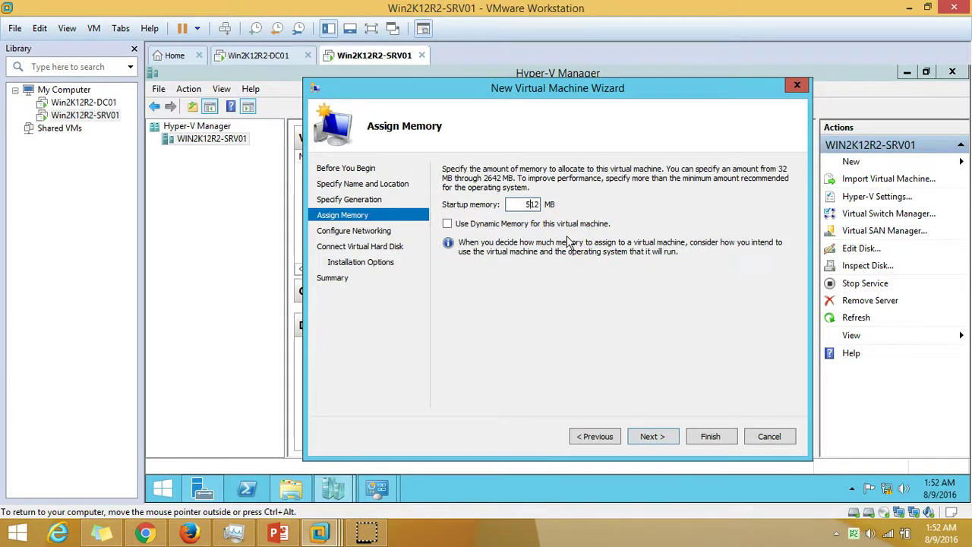
{"action": "key", "text": "BackSpace"}
{"action": "key", "text": "BackSpace"}
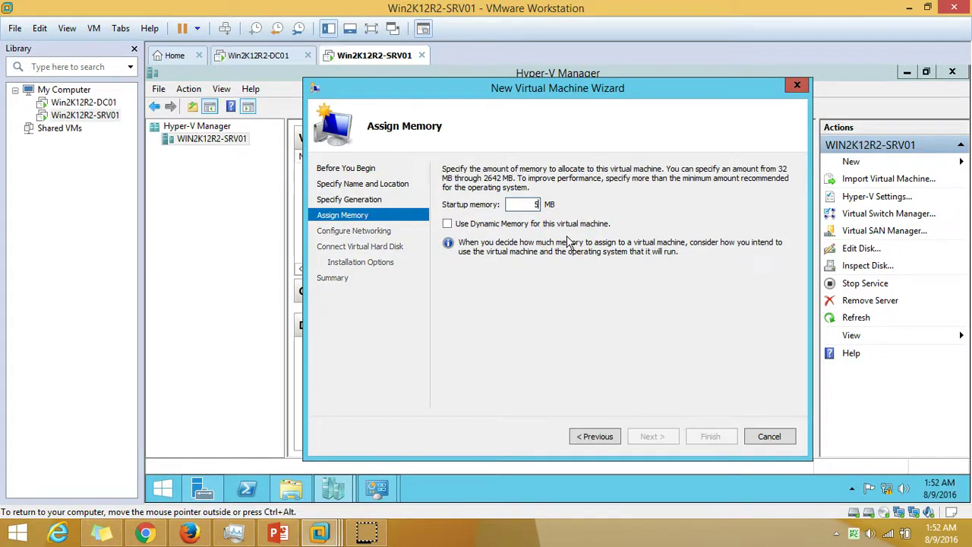
{"action": "type", "text": "20"}
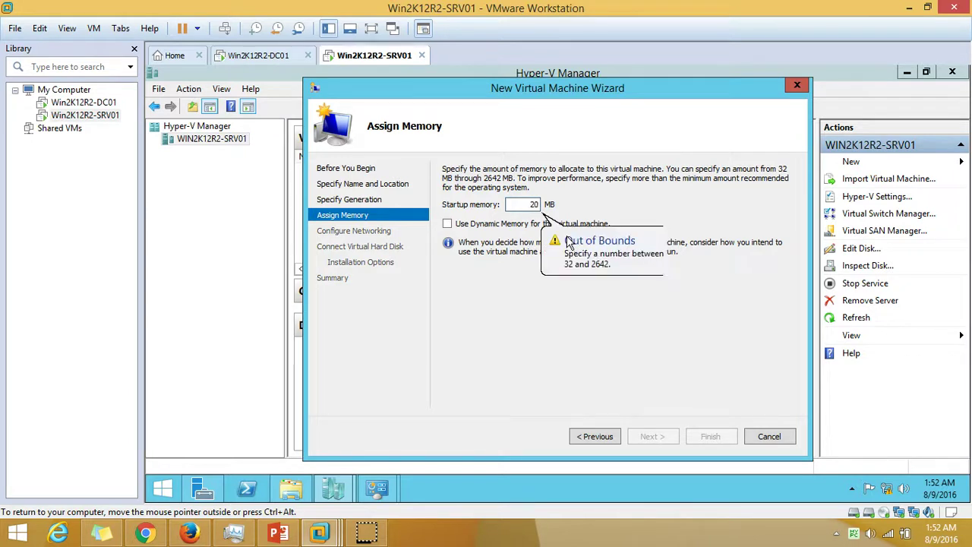
{"action": "type", "text": "48"}
{"action": "left_click", "coordinate": [652, 436]}
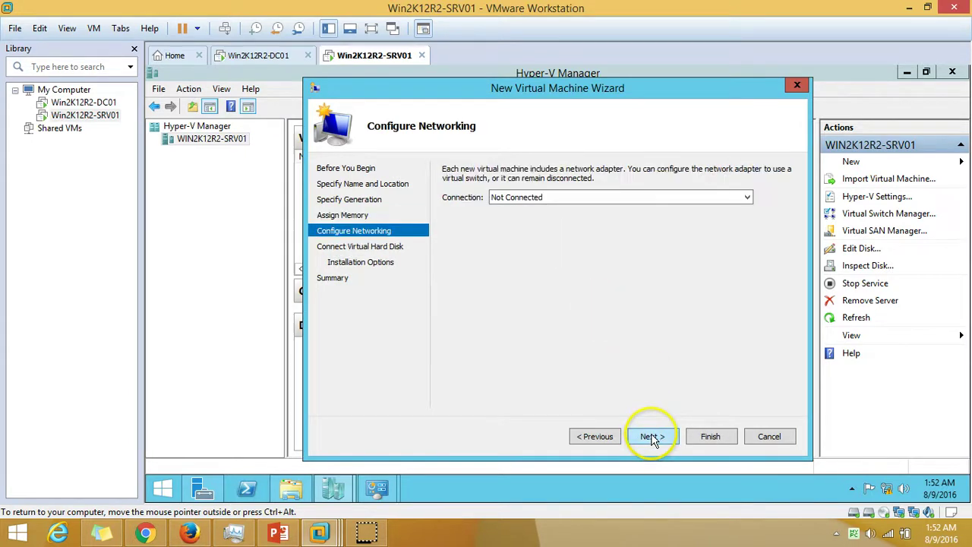
Step: Connect the new virtual machine's network adapter to vSwitch
{"action": "left_click", "coordinate": [629, 198]}
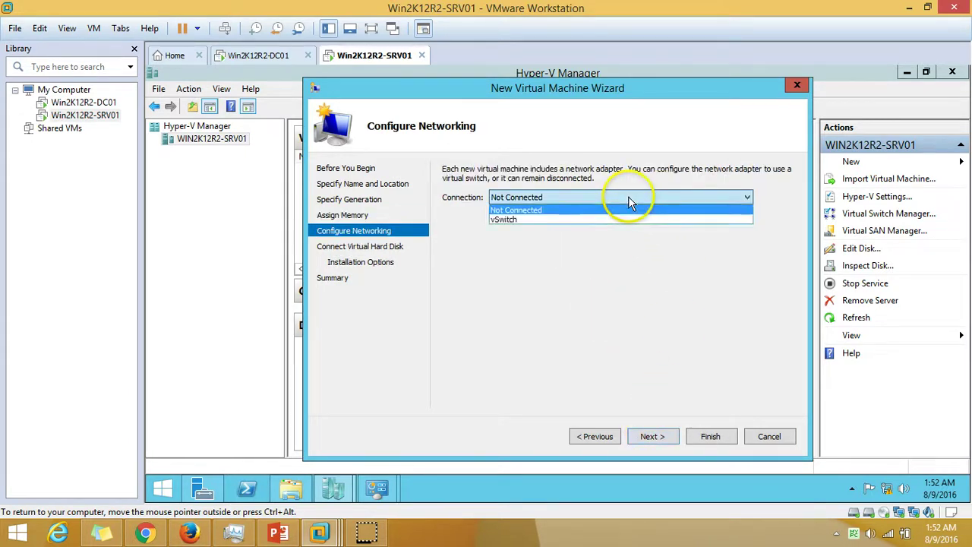
{"action": "left_click", "coordinate": [566, 219]}
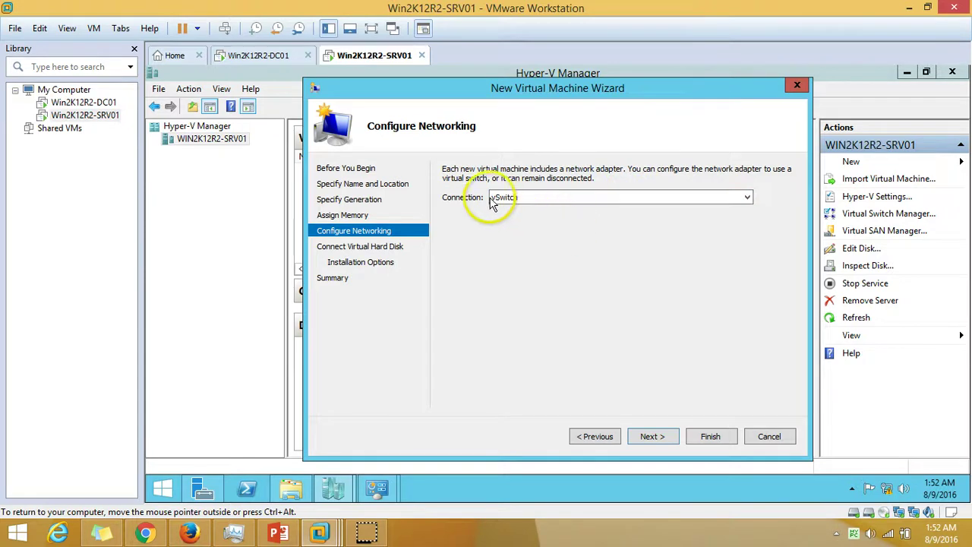
{"action": "left_click", "coordinate": [654, 437]}
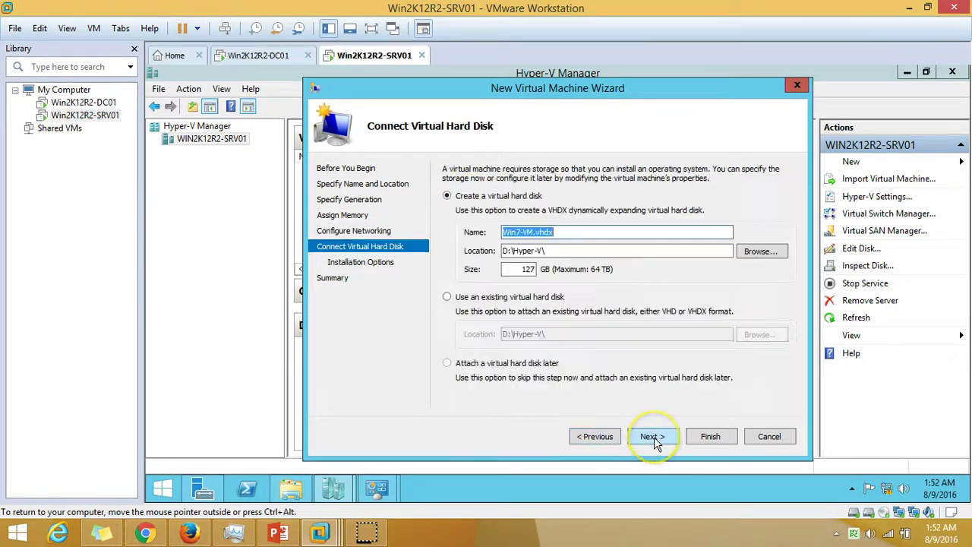
Step: Accept the new 127 GB disk Win7-VM.vhdx in D:\Hyper-V\ and choose to install the operating system from a bootable CD/DVD-ROM
{"action": "double_click", "coordinate": [519, 269]}
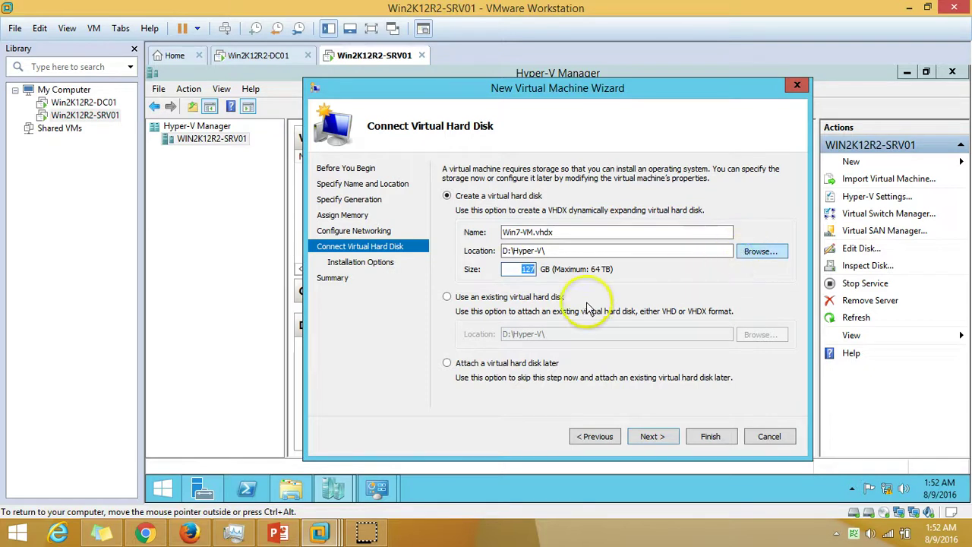
{"action": "left_click", "coordinate": [655, 437]}
{"action": "left_click", "coordinate": [505, 215]}
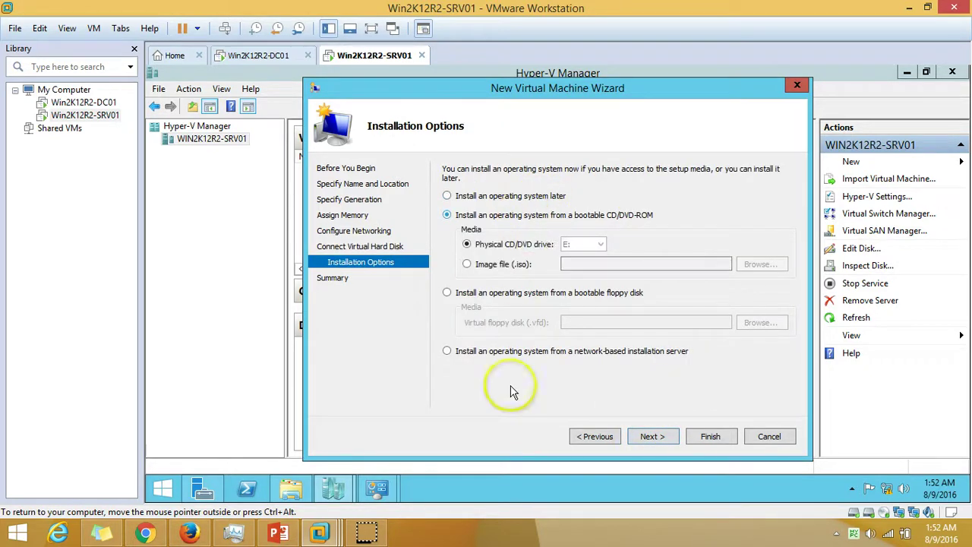
Step: In the Win2K12R2-SRV01 machine's VMware settings, load Windows 7.iso from F:\ISO\Windows Client into the CD/DVD drive
{"action": "right_click", "coordinate": [372, 57]}
{"action": "left_click", "coordinate": [414, 245]}
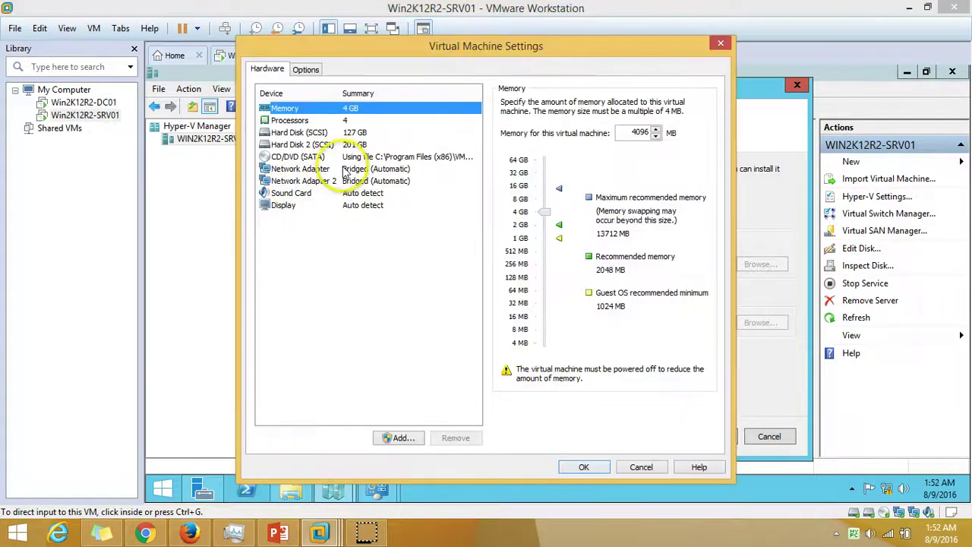
{"action": "left_click", "coordinate": [319, 156]}
{"action": "left_click", "coordinate": [675, 206]}
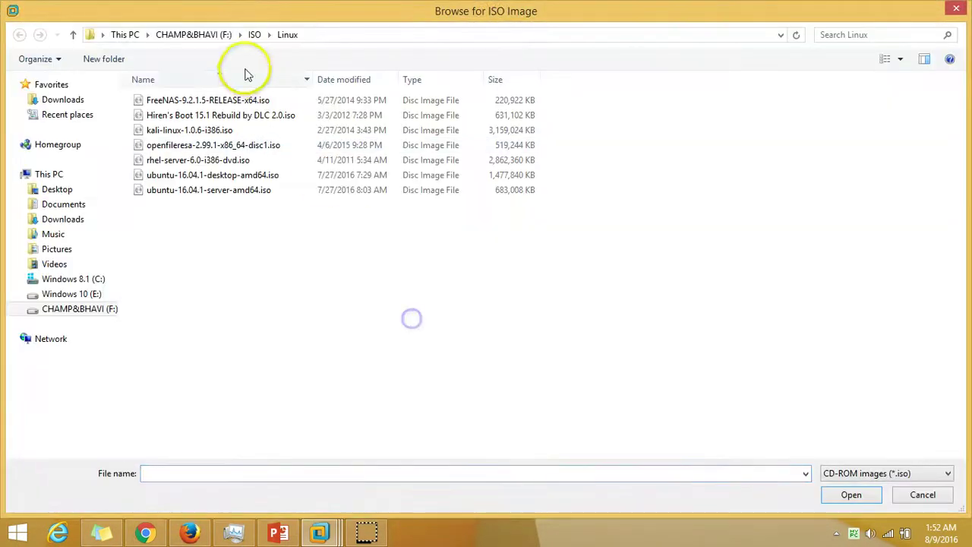
{"action": "left_click", "coordinate": [255, 34]}
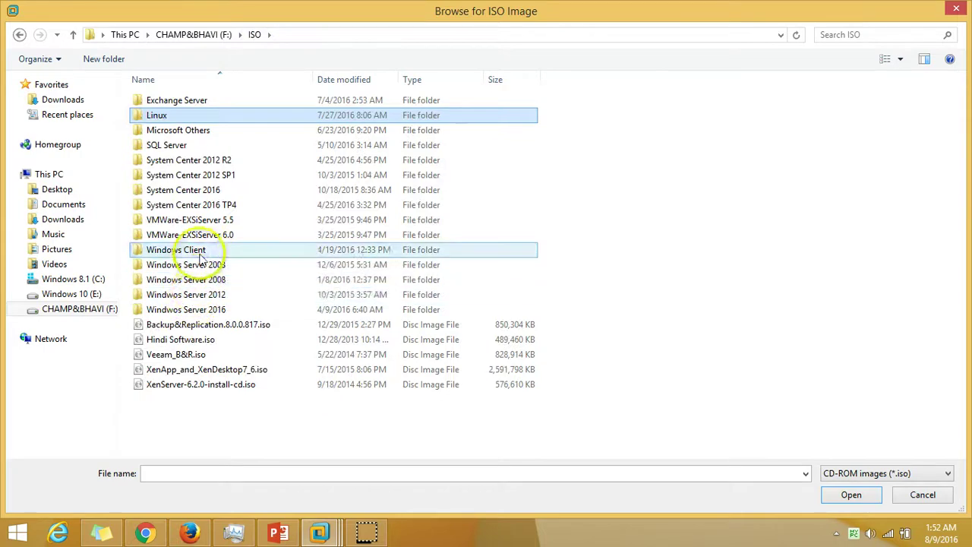
{"action": "double_click", "coordinate": [200, 251]}
{"action": "left_click", "coordinate": [217, 100]}
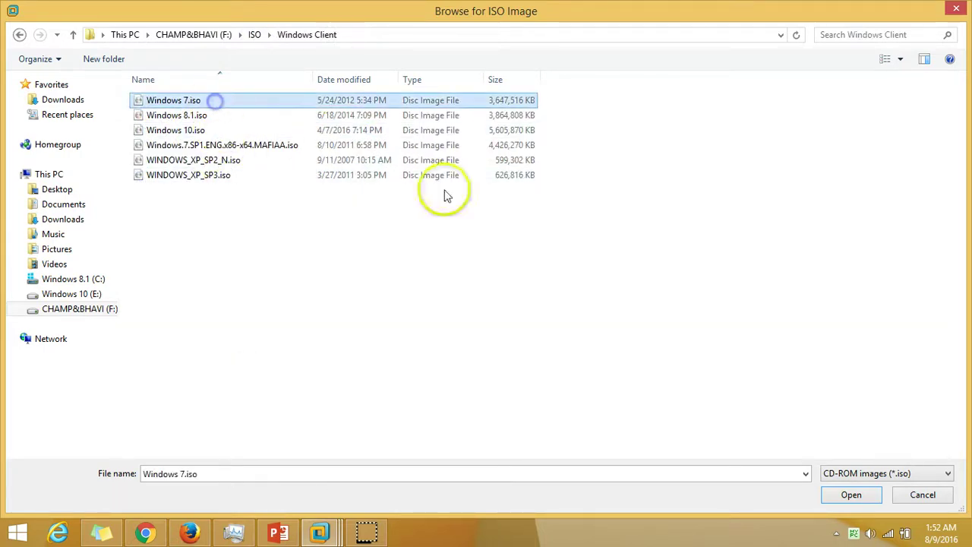
{"action": "left_click", "coordinate": [849, 495]}
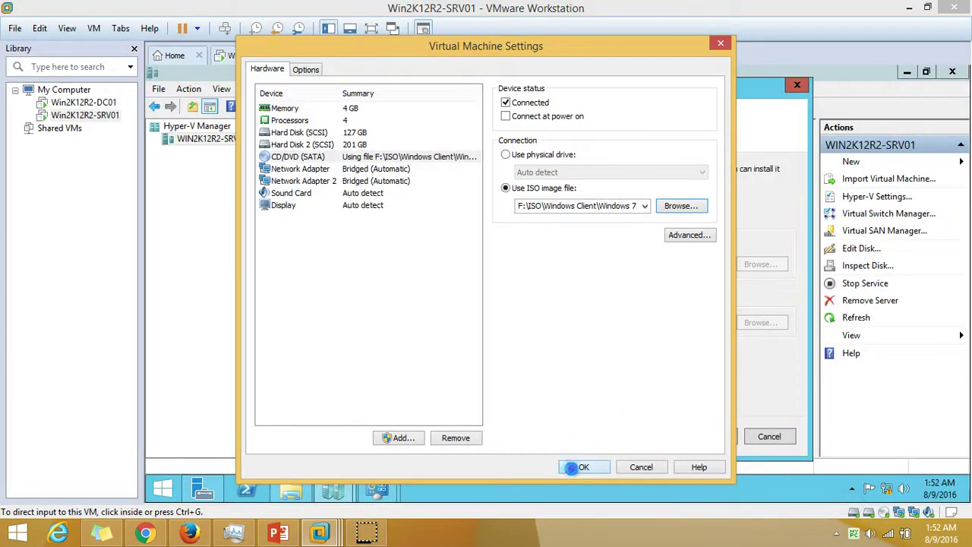
{"action": "left_click", "coordinate": [577, 465]}
Step: Keep physical drive E: as the installation media and finish the wizard to create Win7-VM
{"action": "left_click", "coordinate": [376, 347]}
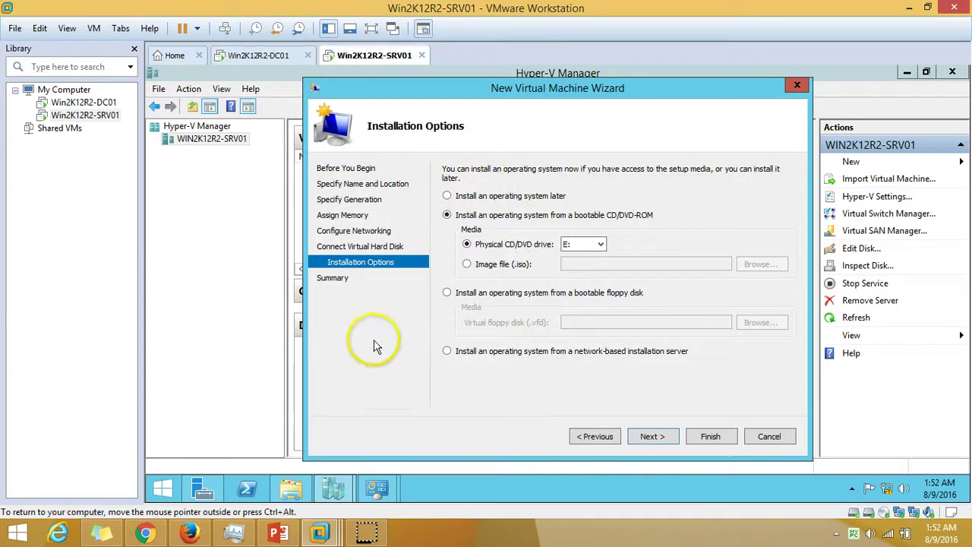
{"action": "left_click", "coordinate": [655, 439]}
{"action": "left_click", "coordinate": [712, 439]}
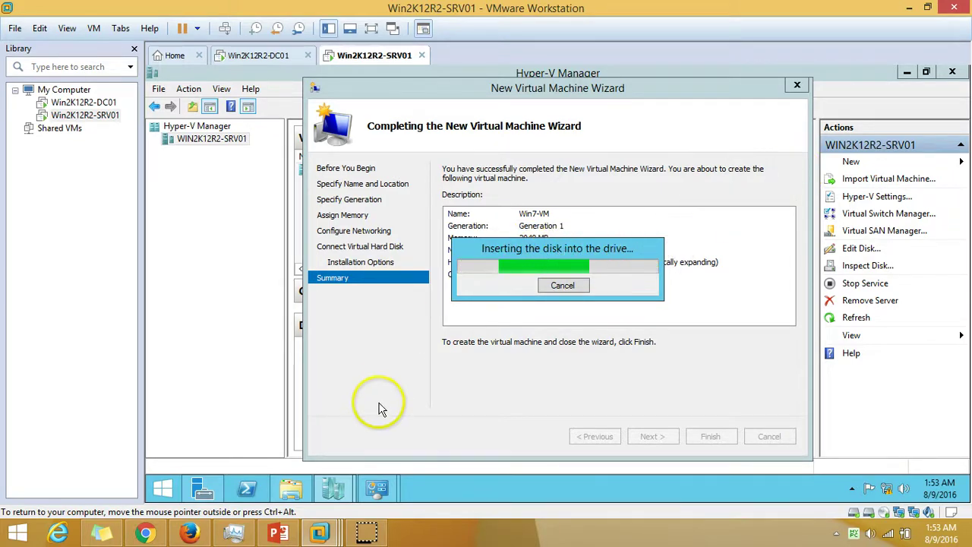
Step: Close the Network Connections and Network and Sharing Center windows, returning to Hyper-V Manager
{"action": "mouse_move", "coordinate": [378, 491]}
{"action": "left_click", "coordinate": [395, 426]}
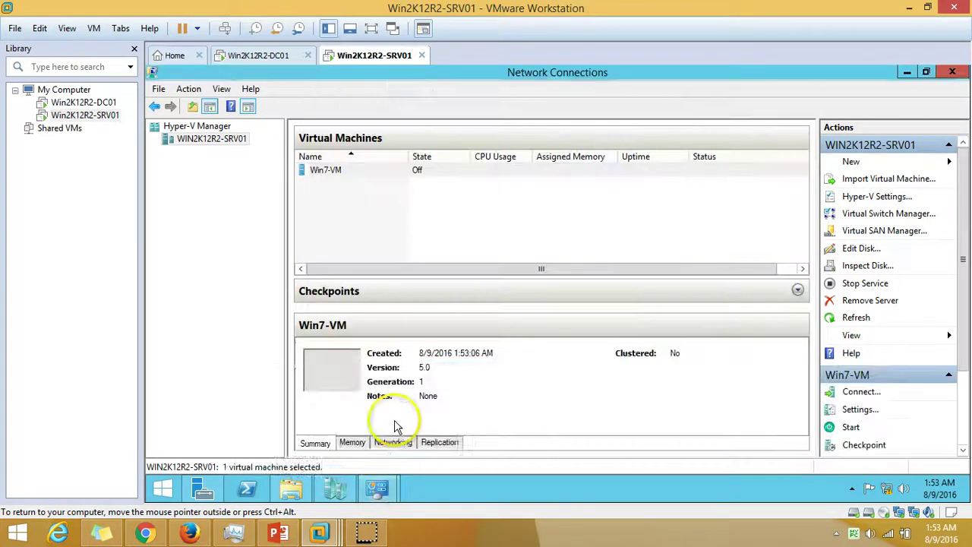
{"action": "left_click", "coordinate": [952, 72]}
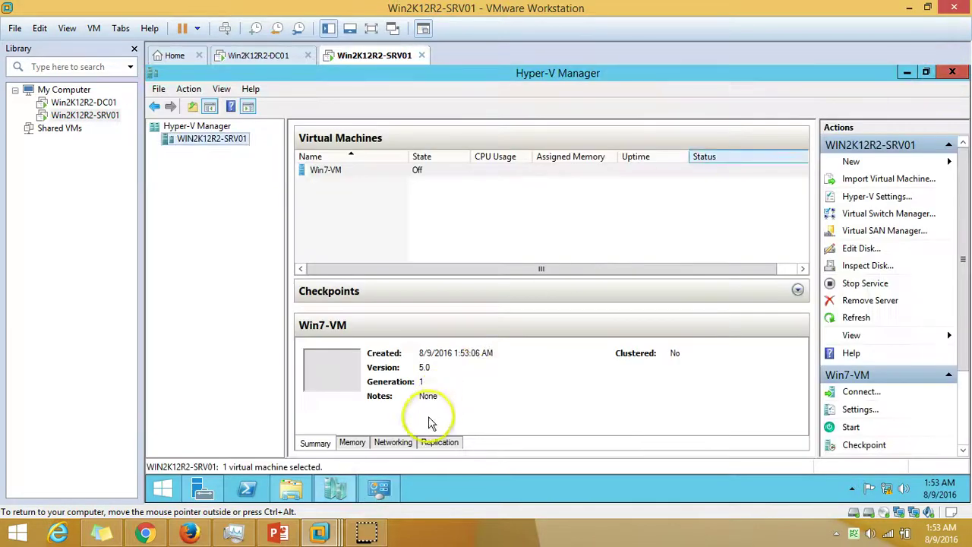
{"action": "left_click", "coordinate": [378, 493]}
{"action": "left_click", "coordinate": [954, 73]}
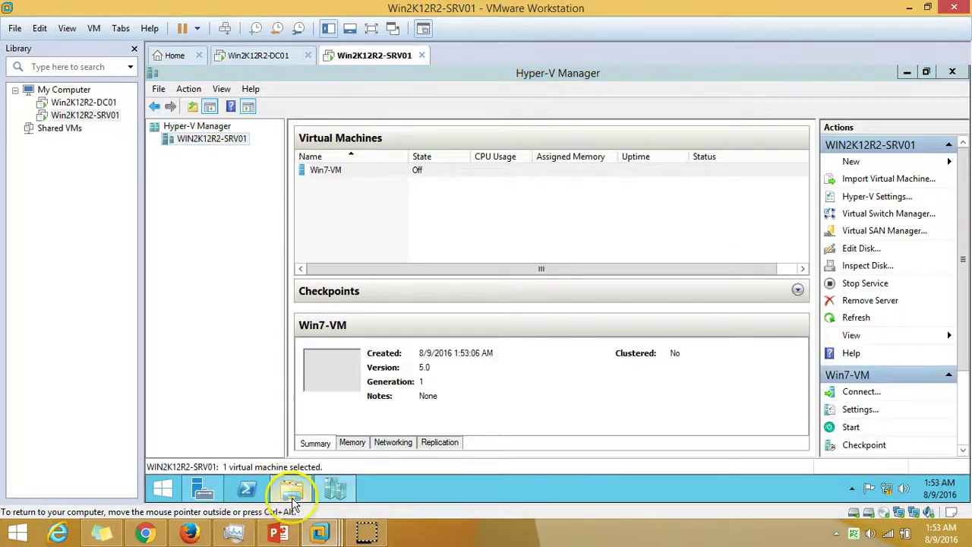
Step: Browse to the Hyper-V folder on Hyper-V Disk (D:) in a maximized File Explorer window
{"action": "left_click", "coordinate": [296, 488]}
{"action": "left_click", "coordinate": [338, 220]}
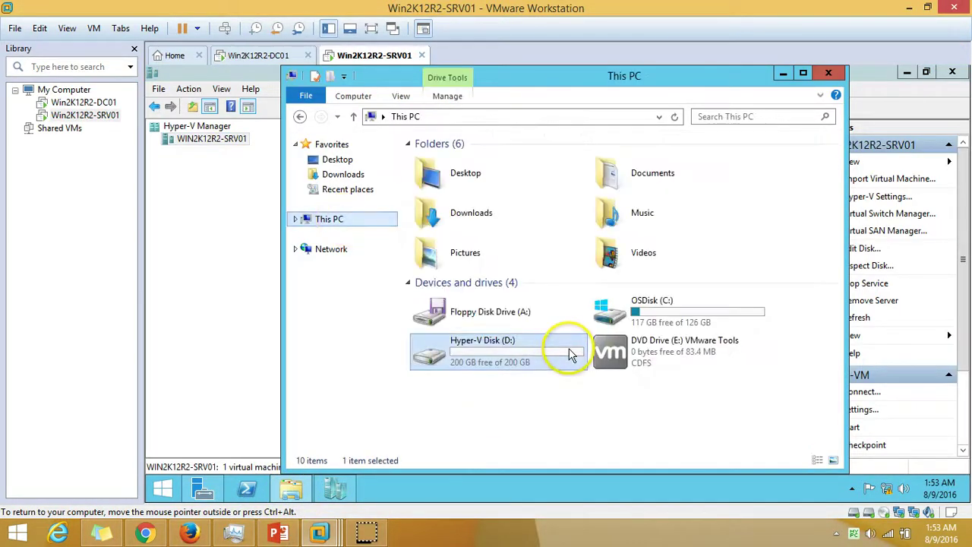
{"action": "double_click", "coordinate": [623, 76]}
{"action": "right_click", "coordinate": [494, 376]}
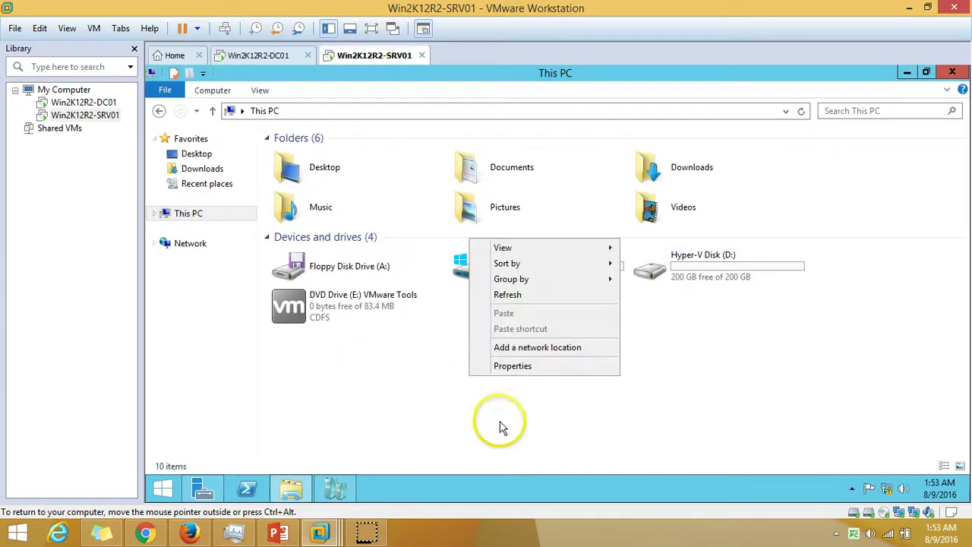
{"action": "left_click", "coordinate": [527, 302]}
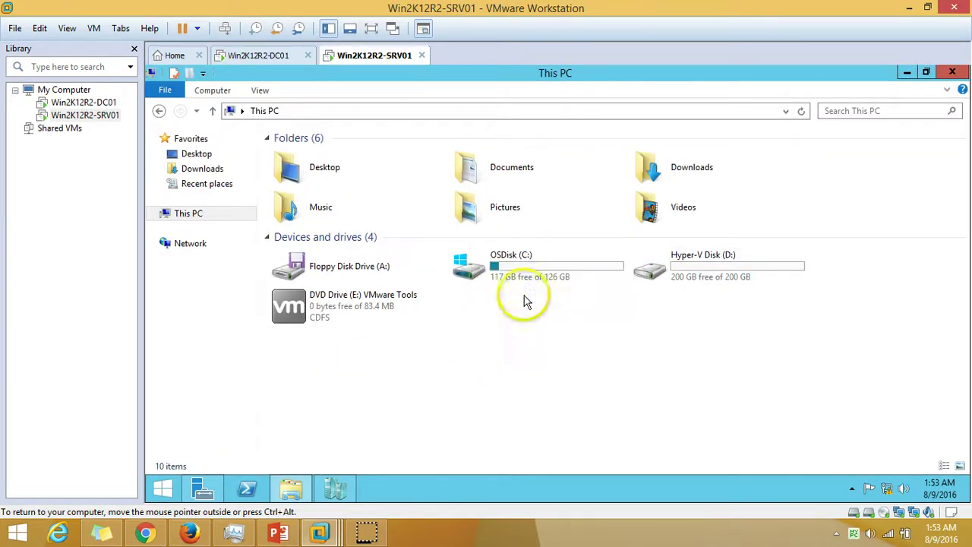
{"action": "double_click", "coordinate": [676, 282]}
{"action": "double_click", "coordinate": [313, 160]}
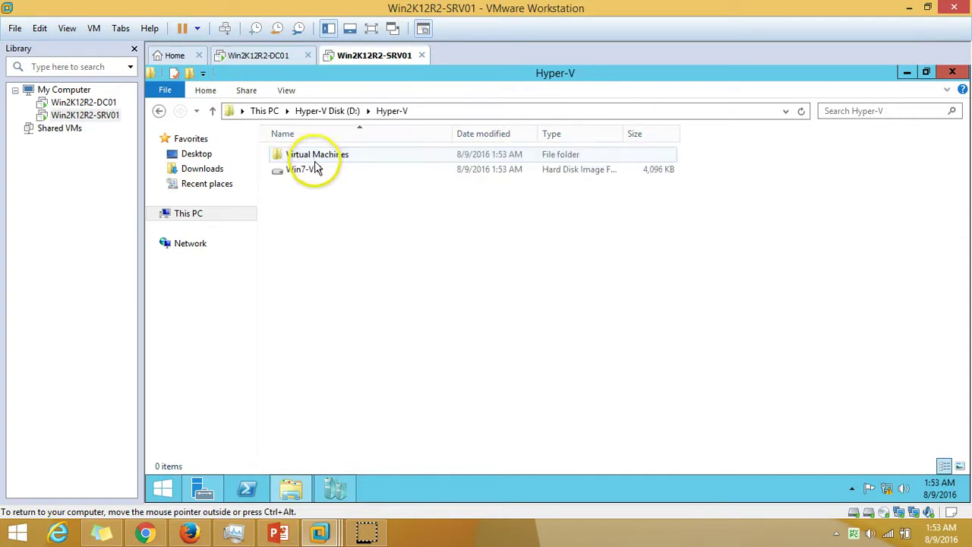
Step: Examine the Win7-VM disk file and the Virtual Machines subfolder in D:\Hyper-V, and return to Hyper-V Manager
{"action": "left_click", "coordinate": [329, 175]}
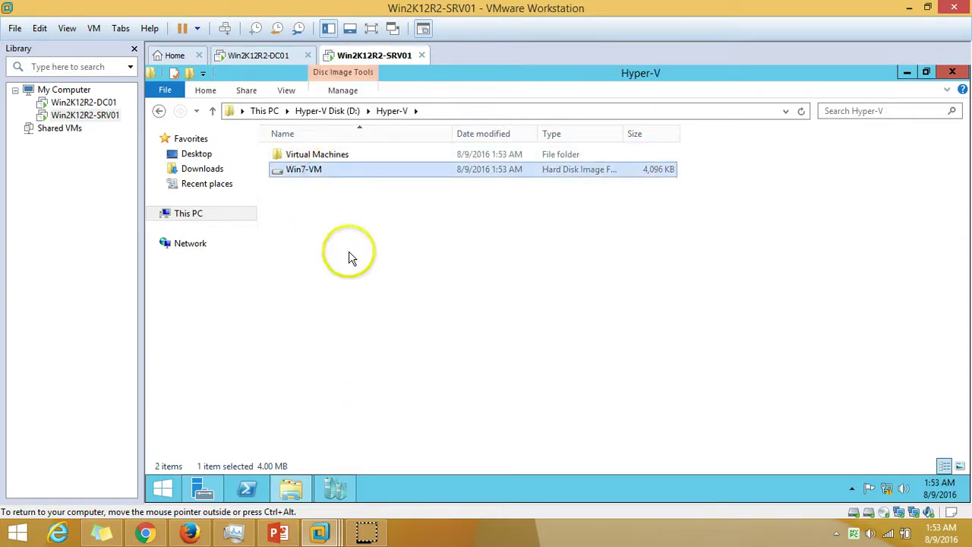
{"action": "double_click", "coordinate": [329, 157]}
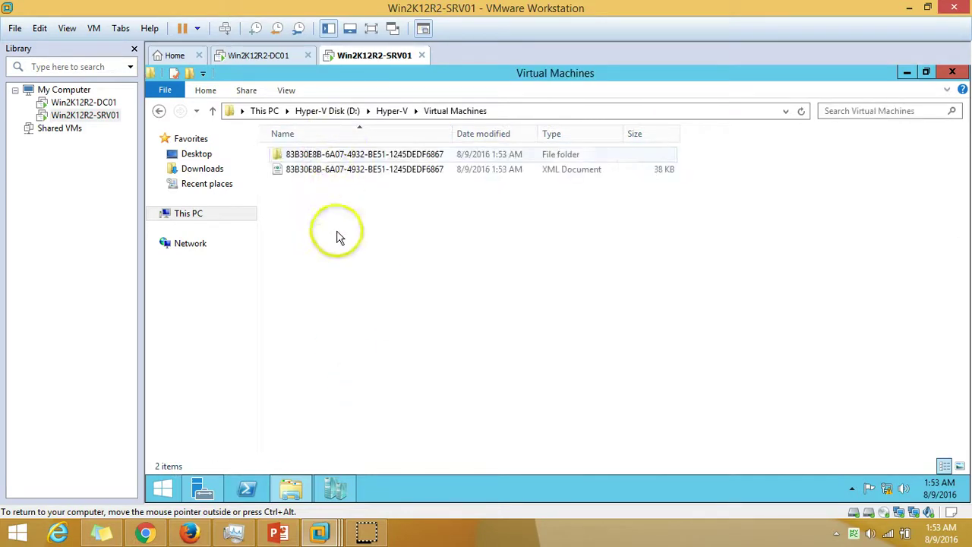
{"action": "left_click_drag", "start_coordinate": [337, 235], "coordinate": [155, 115]}
{"action": "left_click", "coordinate": [157, 113]}
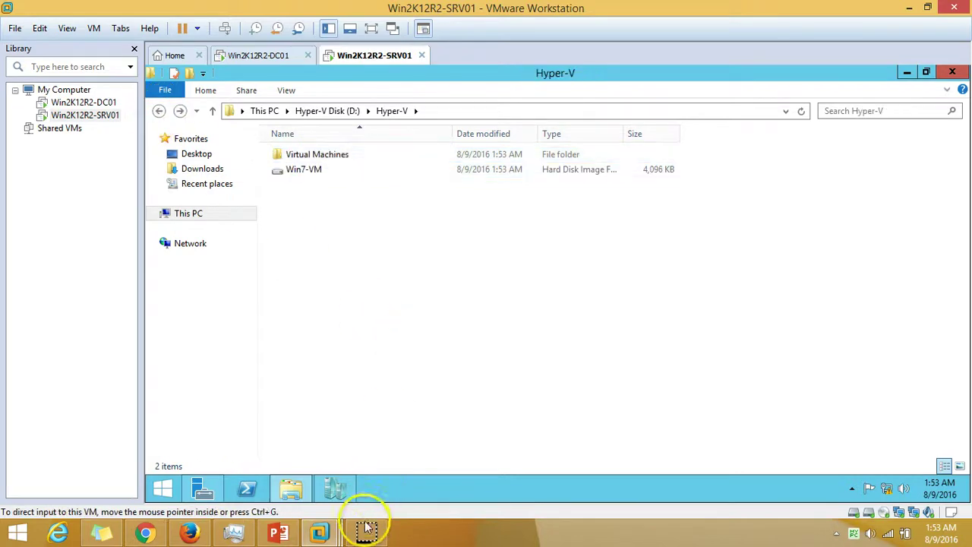
{"action": "left_click", "coordinate": [907, 74]}
{"action": "left_click", "coordinate": [908, 74]}
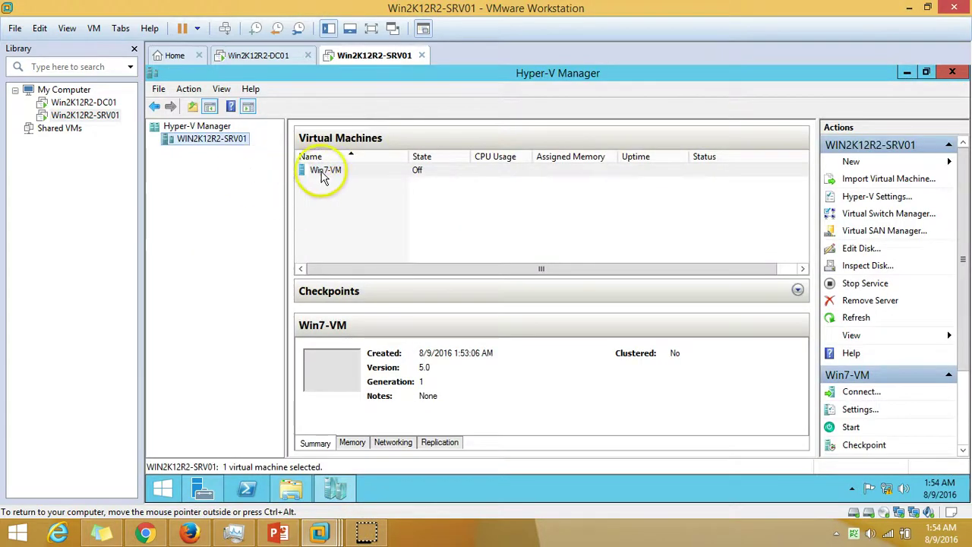
Step: In the settings of Win7-VM, set the number of virtual processors to 2, and apply and close the settings
{"action": "left_click", "coordinate": [321, 174]}
{"action": "right_click", "coordinate": [322, 174]}
{"action": "left_click", "coordinate": [357, 200]}
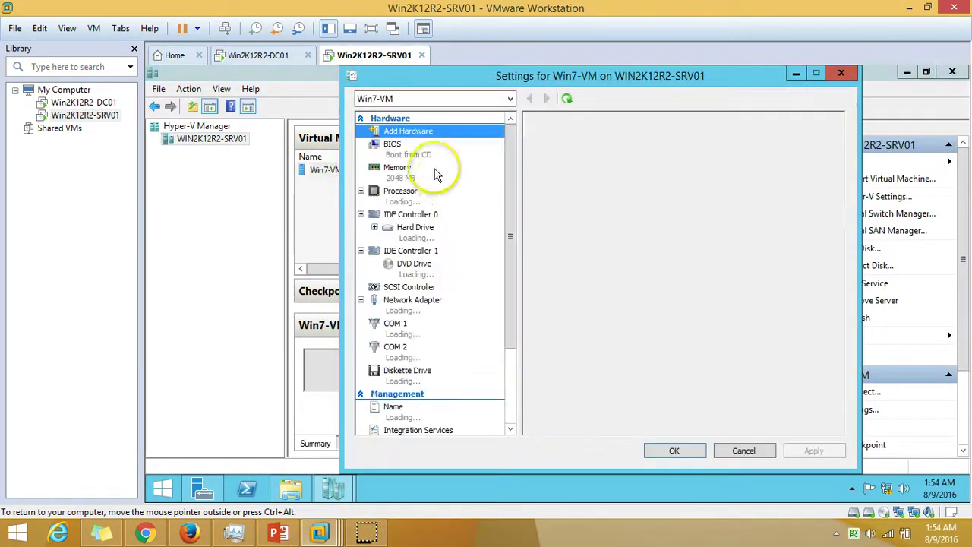
{"action": "left_click", "coordinate": [422, 192]}
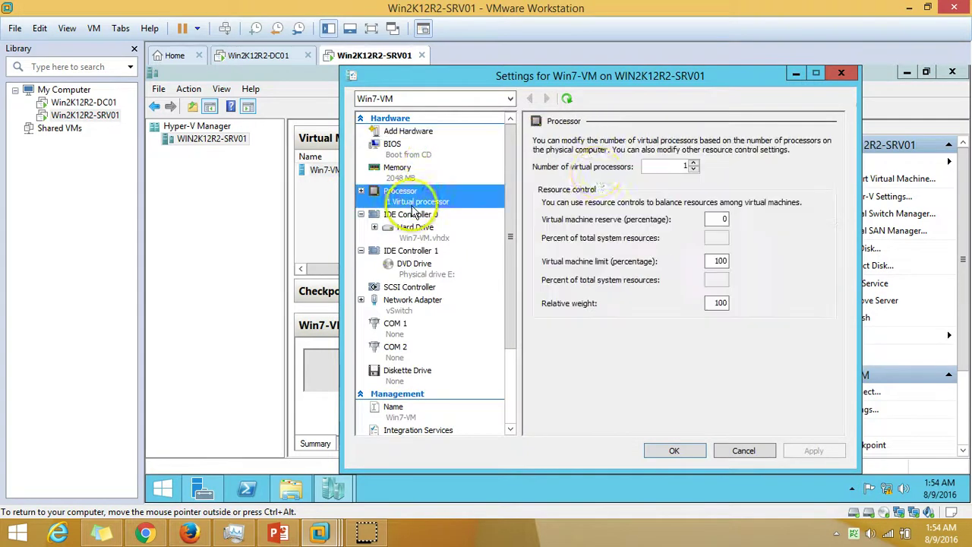
{"action": "left_click", "coordinate": [693, 164]}
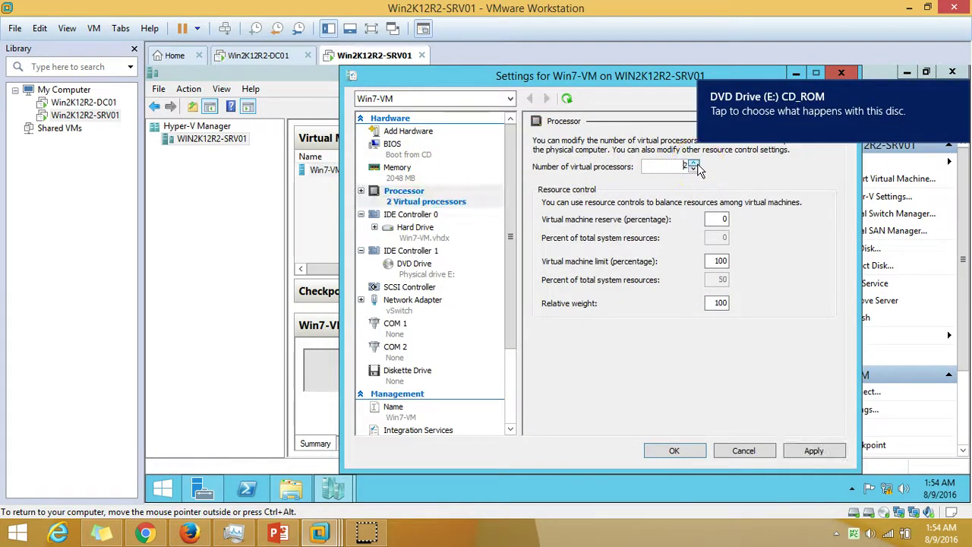
{"action": "left_click", "coordinate": [960, 92]}
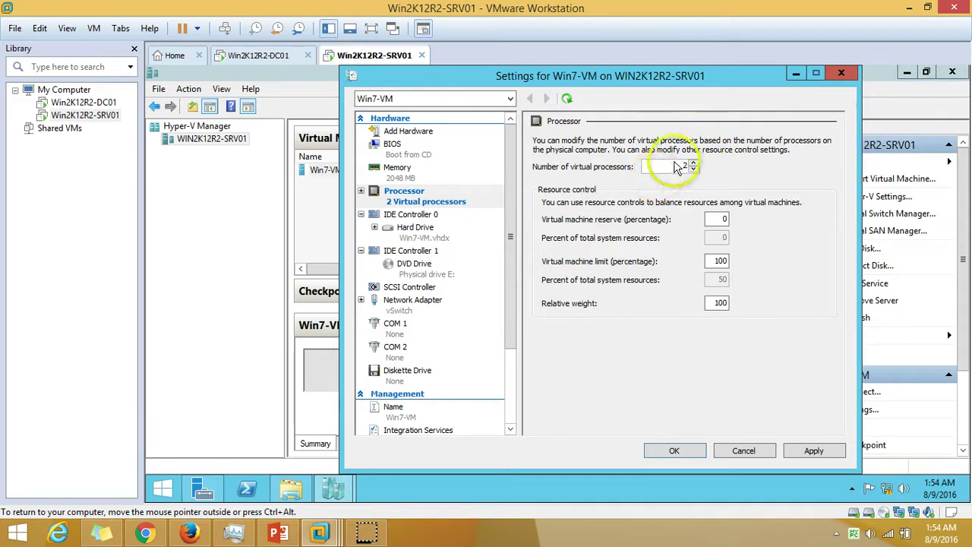
{"action": "double_click", "coordinate": [655, 167]}
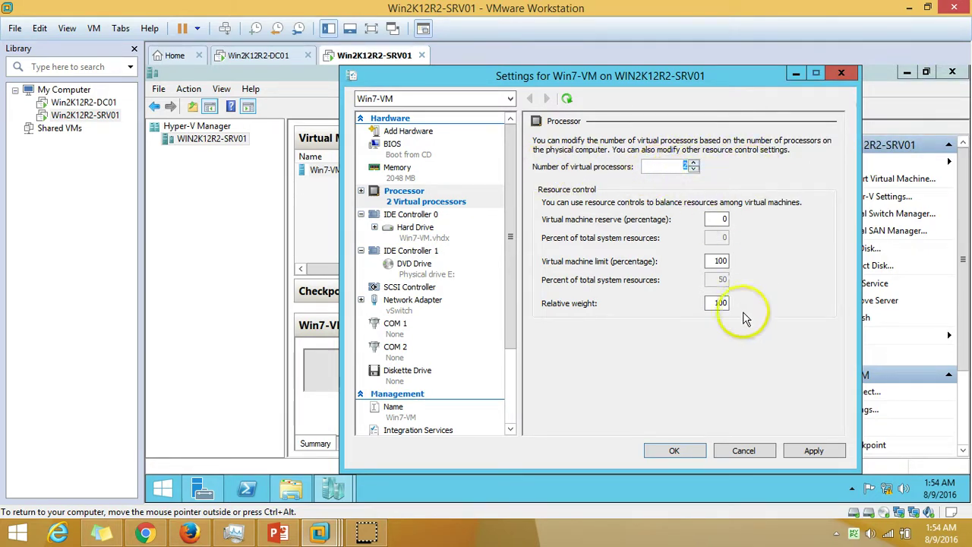
{"action": "left_click", "coordinate": [814, 450]}
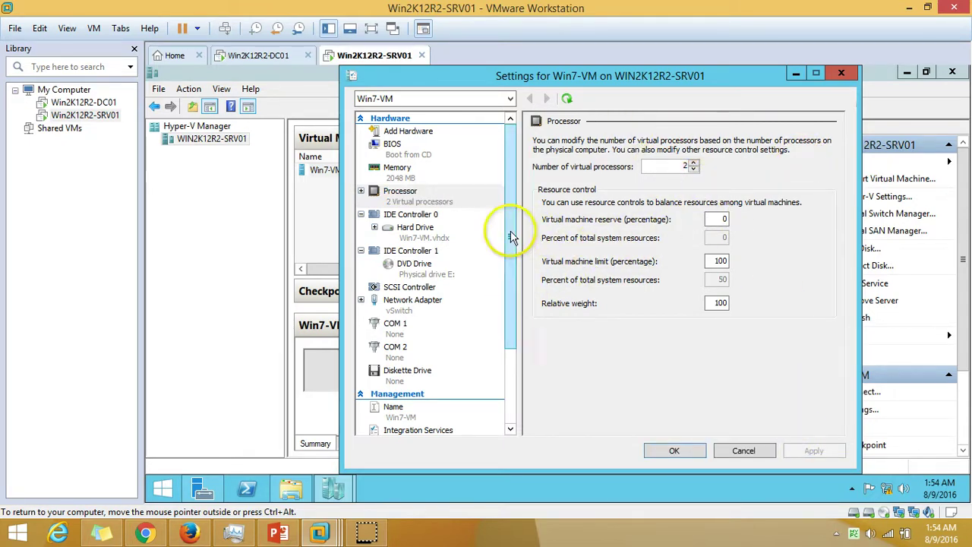
{"action": "scroll", "coordinate": [537, 386], "scroll_direction": "down", "scroll_amount": 3}
{"action": "left_click", "coordinate": [676, 451]}
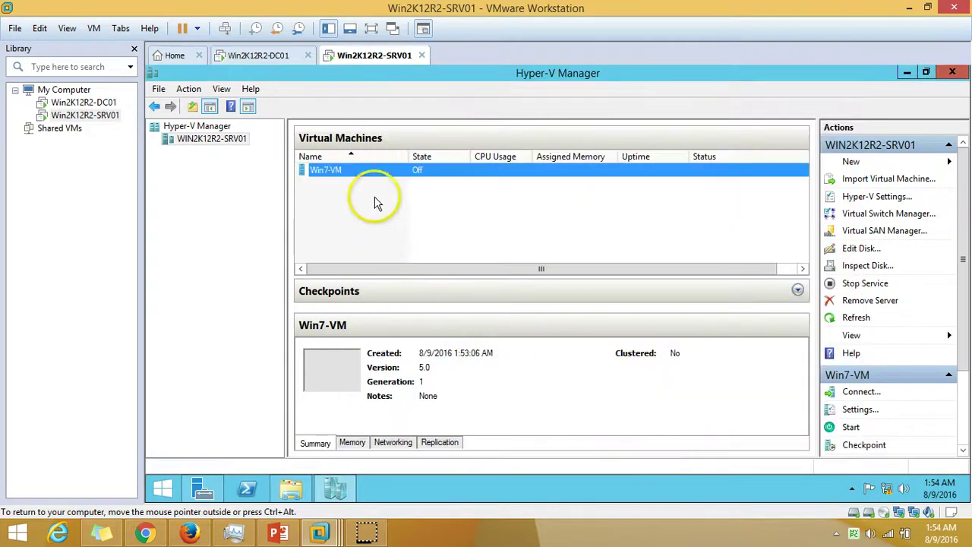
Step: Connect to Win7-VM in a Virtual Machine Connection window and start the virtual machine
{"action": "right_click", "coordinate": [369, 171]}
{"action": "left_click", "coordinate": [401, 181]}
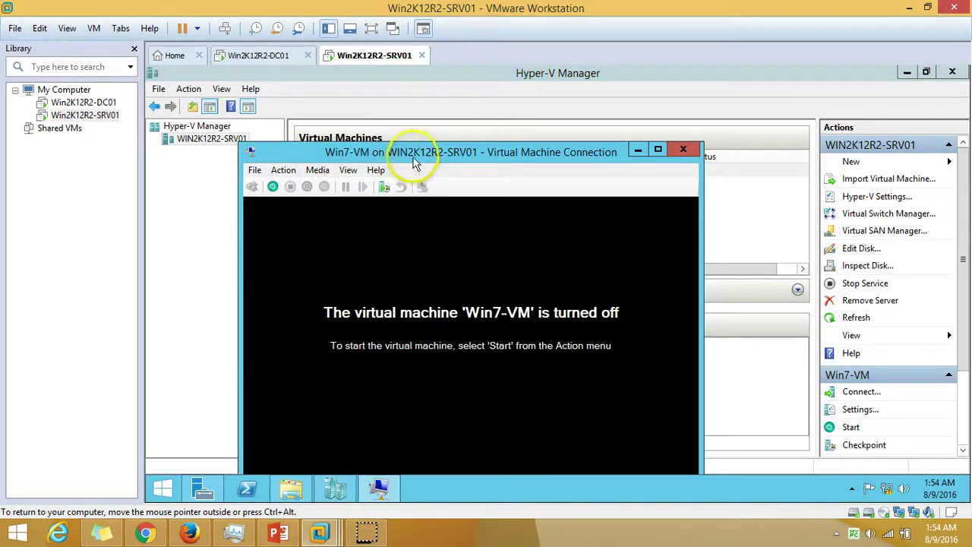
{"action": "left_click", "coordinate": [465, 86]}
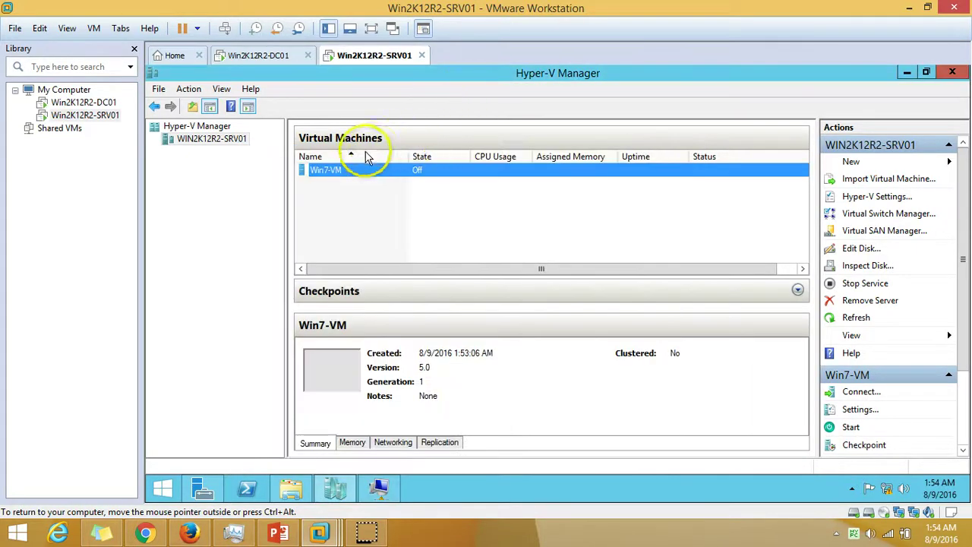
{"action": "left_click", "coordinate": [379, 486]}
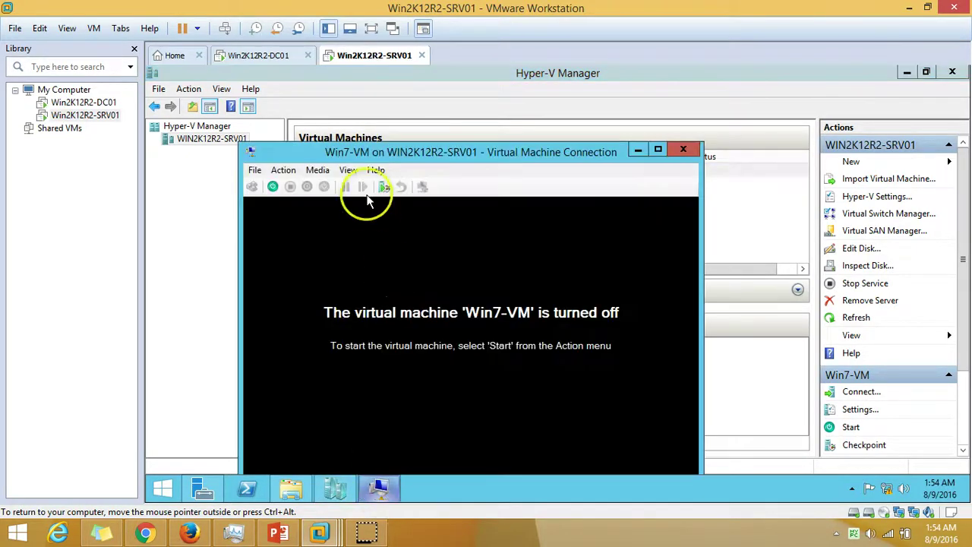
{"action": "left_click", "coordinate": [273, 187]}
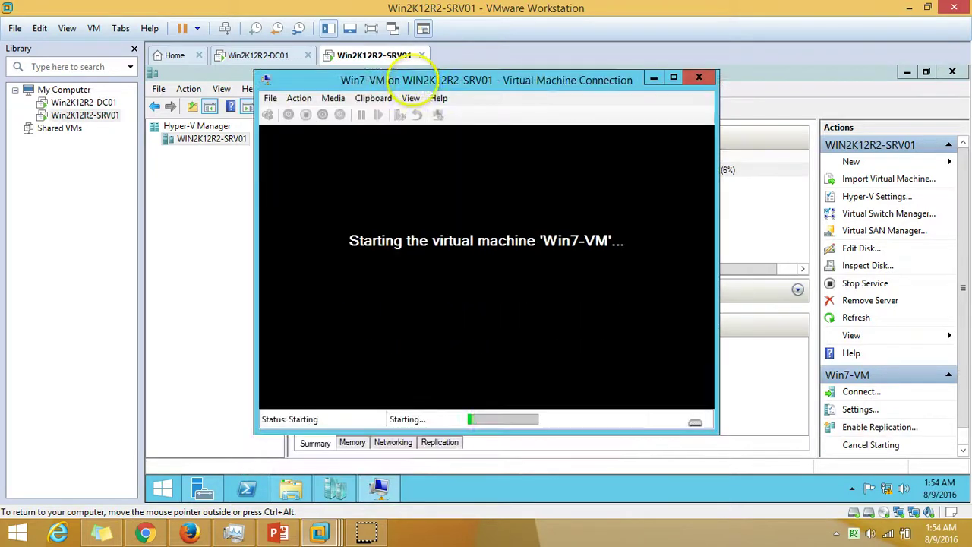
Step: Minimize Hyper-V Manager and Server Manager behind the Win7-VM connection window and refresh the server's desktop
{"action": "left_click", "coordinate": [905, 72]}
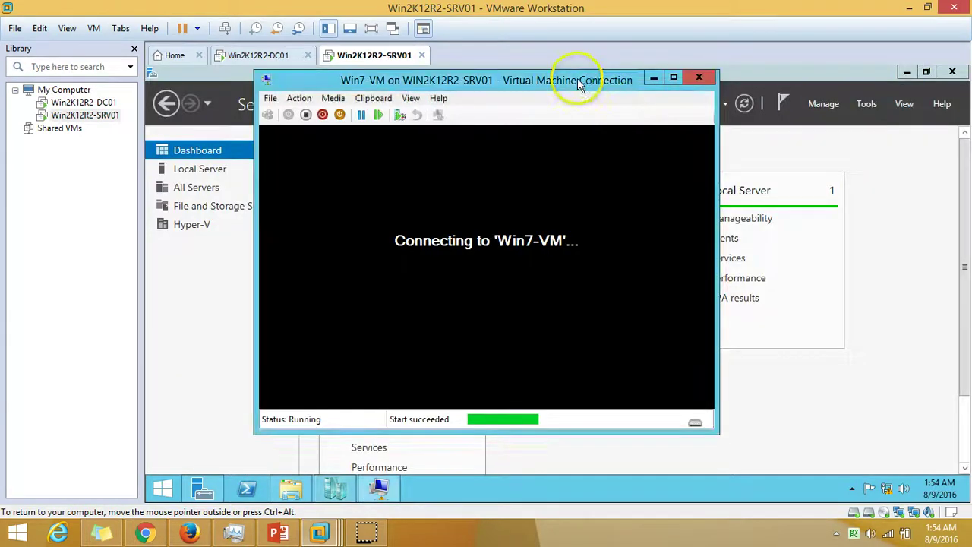
{"action": "left_click", "coordinate": [905, 72]}
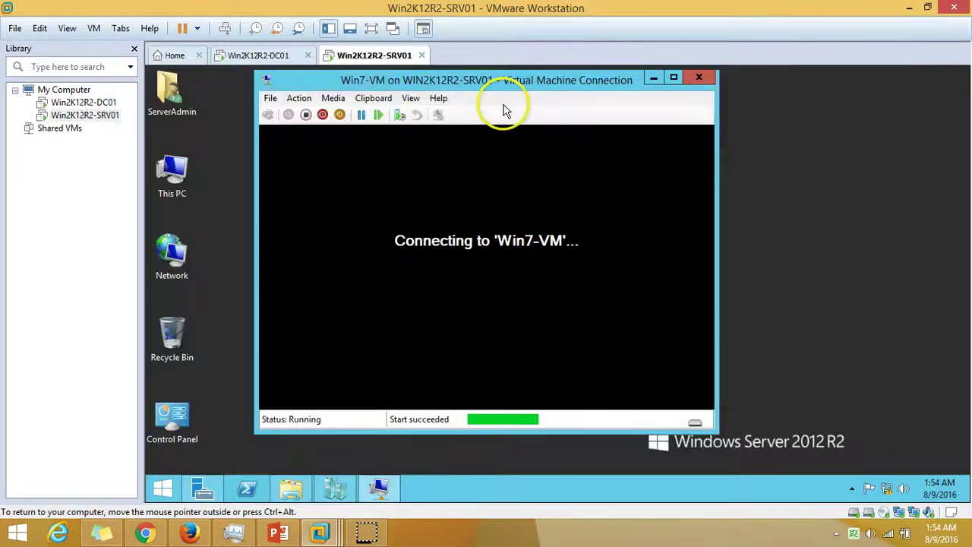
{"action": "right_click", "coordinate": [814, 176]}
{"action": "left_click", "coordinate": [847, 210]}
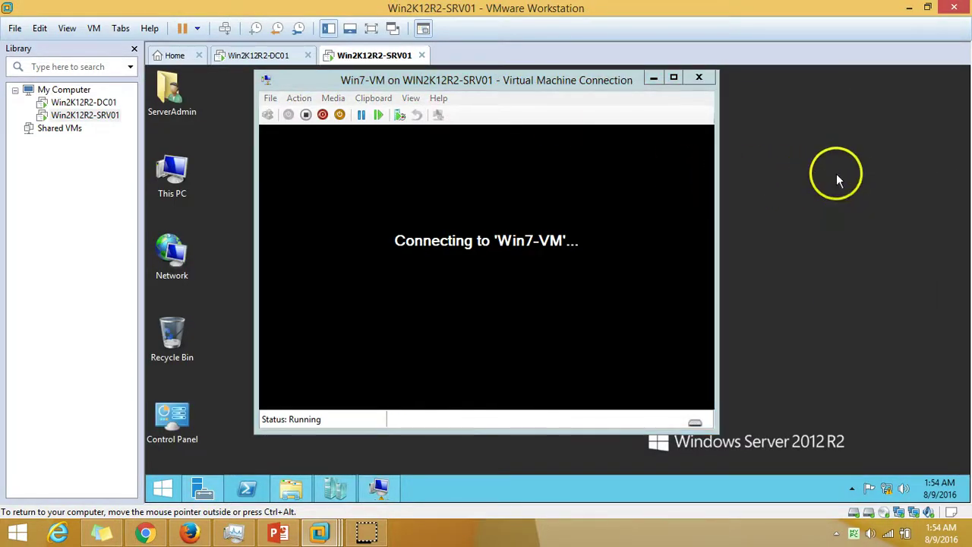
{"action": "right_click", "coordinate": [839, 180]}
{"action": "left_click", "coordinate": [858, 214]}
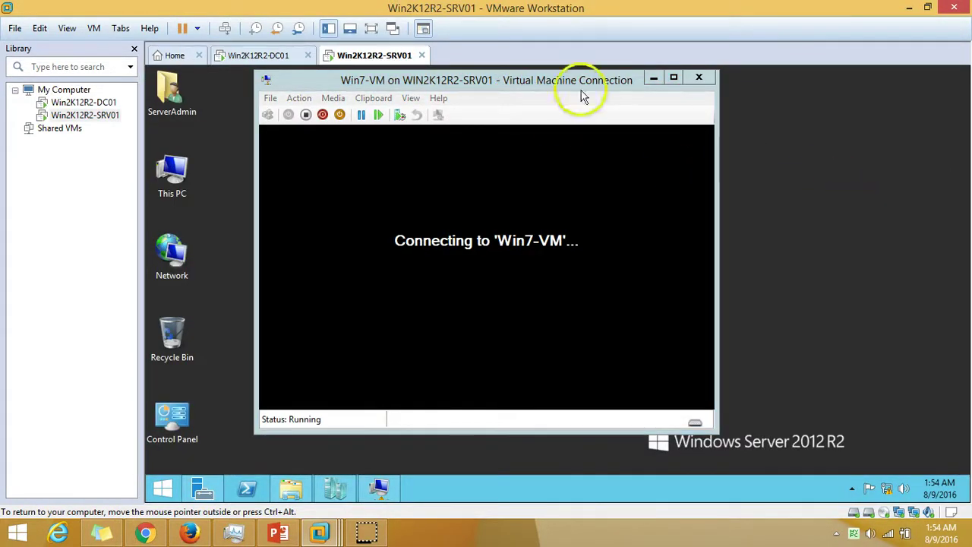
Step: Reposition the Win7-VM connection window within the server's desktop and bring the lower part of its boot screen into view
{"action": "left_click", "coordinate": [562, 84]}
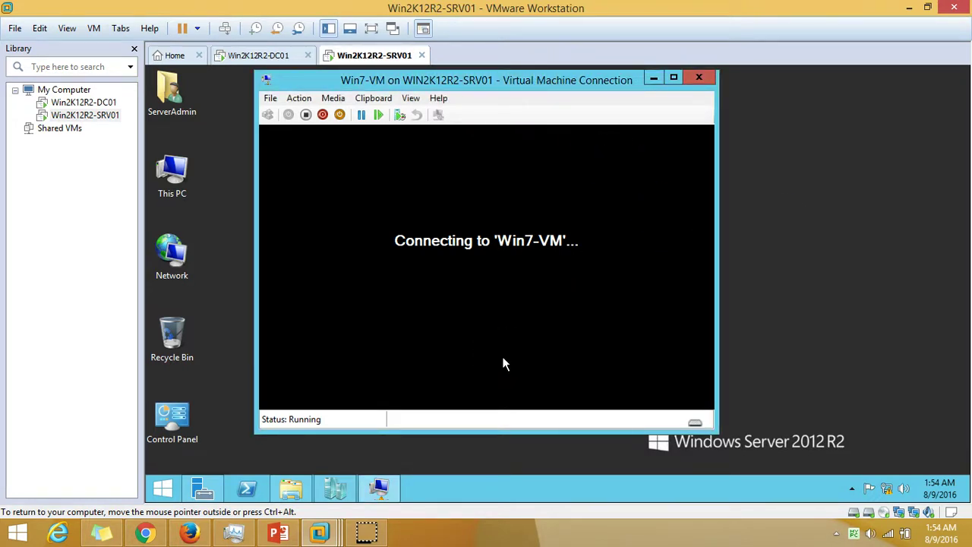
{"action": "left_click", "coordinate": [385, 404]}
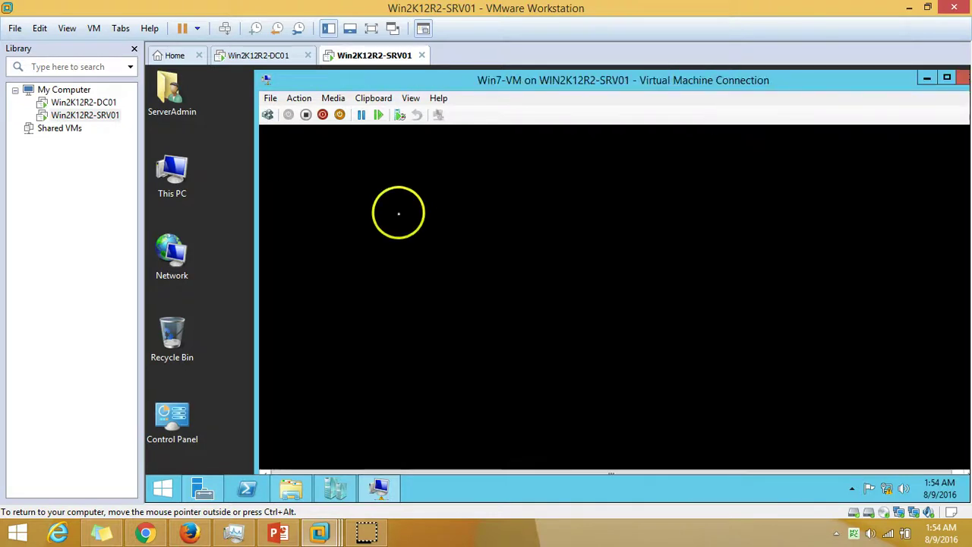
{"action": "left_click_drag", "start_coordinate": [846, 79], "coordinate": [784, 75]}
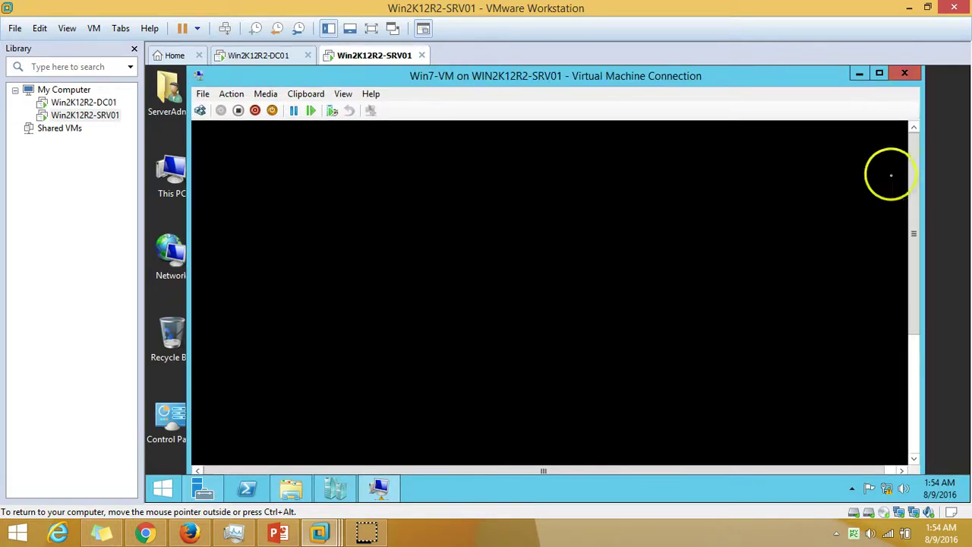
{"action": "left_click", "coordinate": [910, 352]}
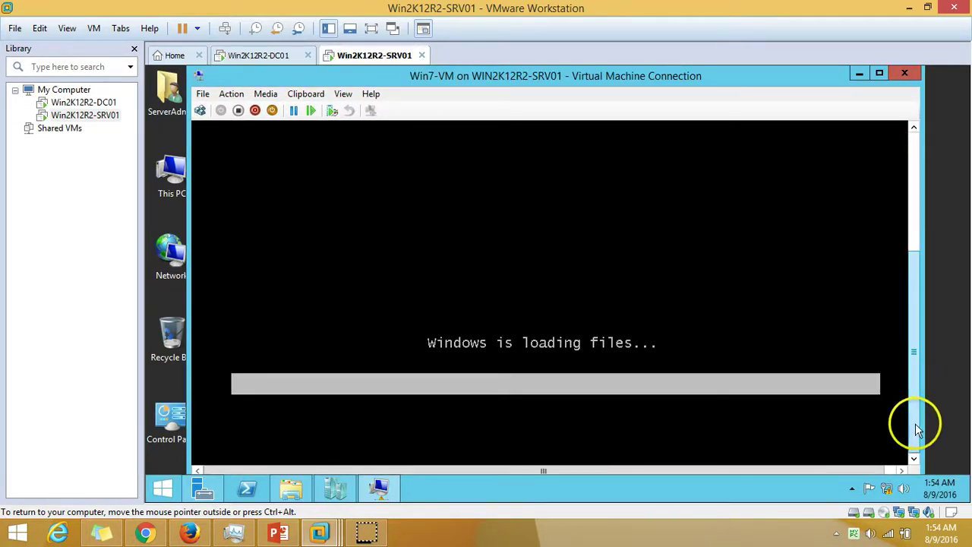
{"action": "left_click", "coordinate": [414, 304]}
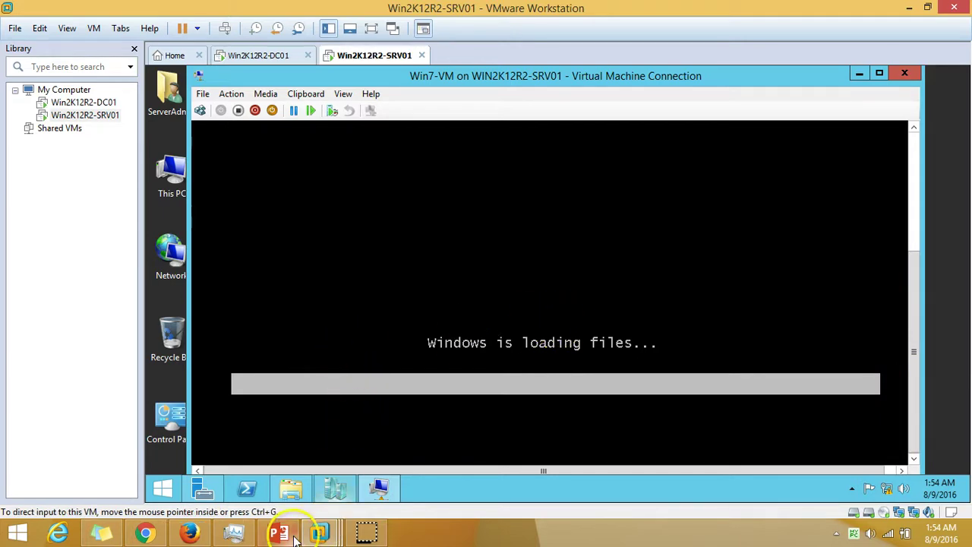